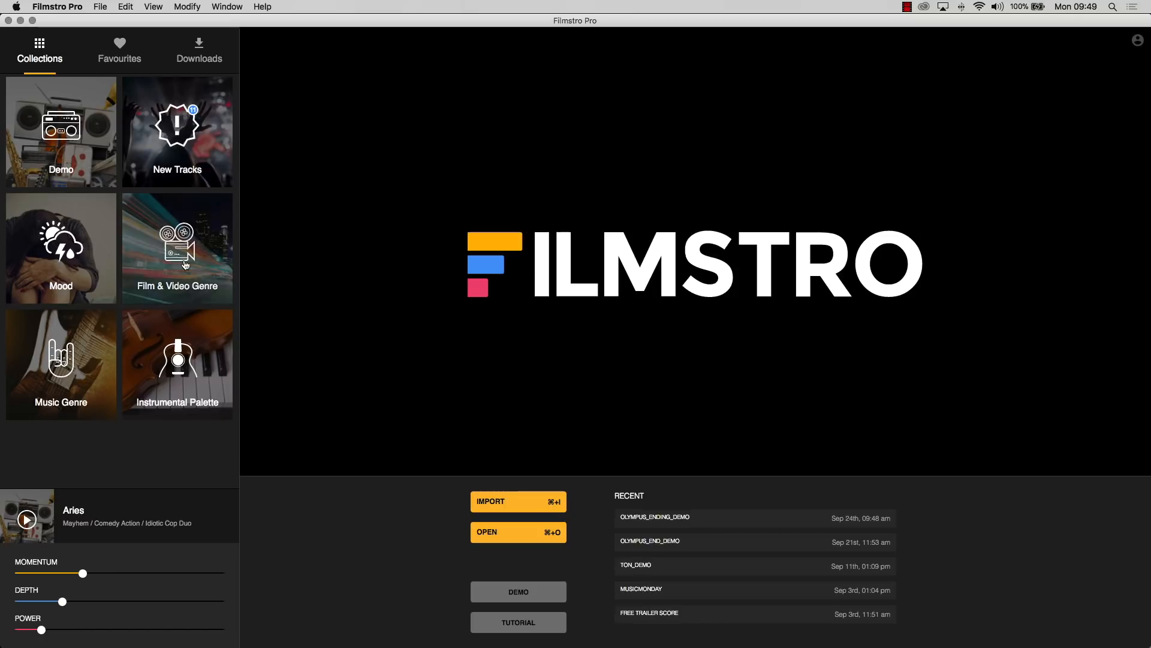
Open the Action & Conflict collection of the film and video genres and locate the Olympus End 1:53 theme
click(177, 255)
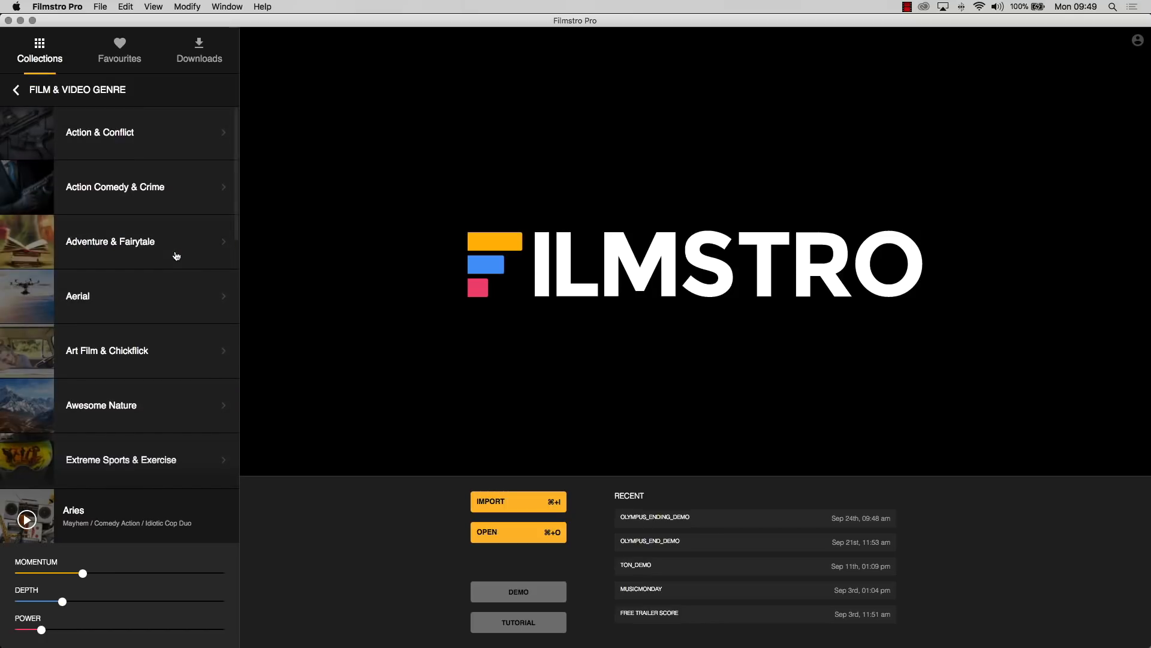
click(121, 132)
scroll(96, 285, down, 10)
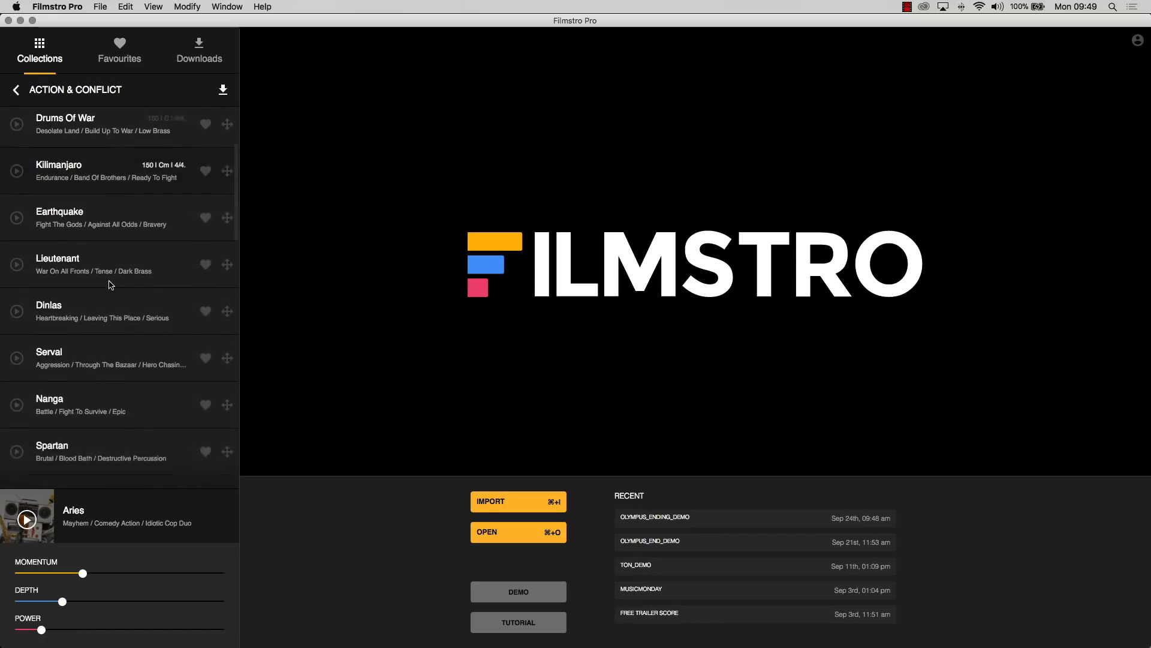
scroll(110, 285, down, 16)
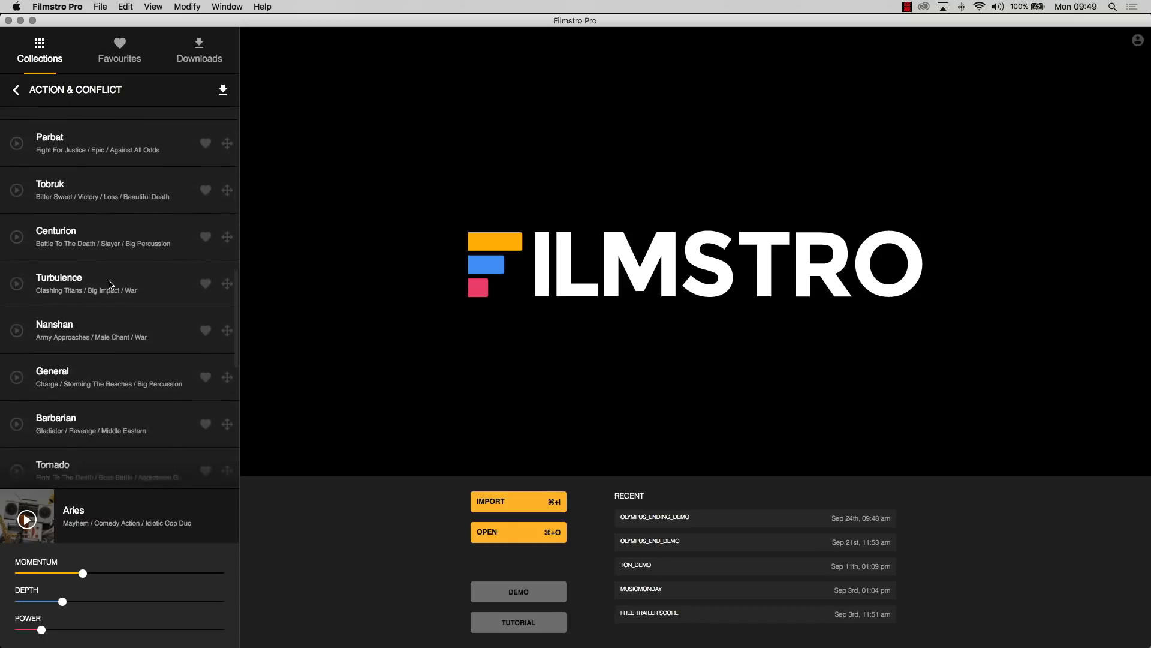
scroll(109, 284, down, 1)
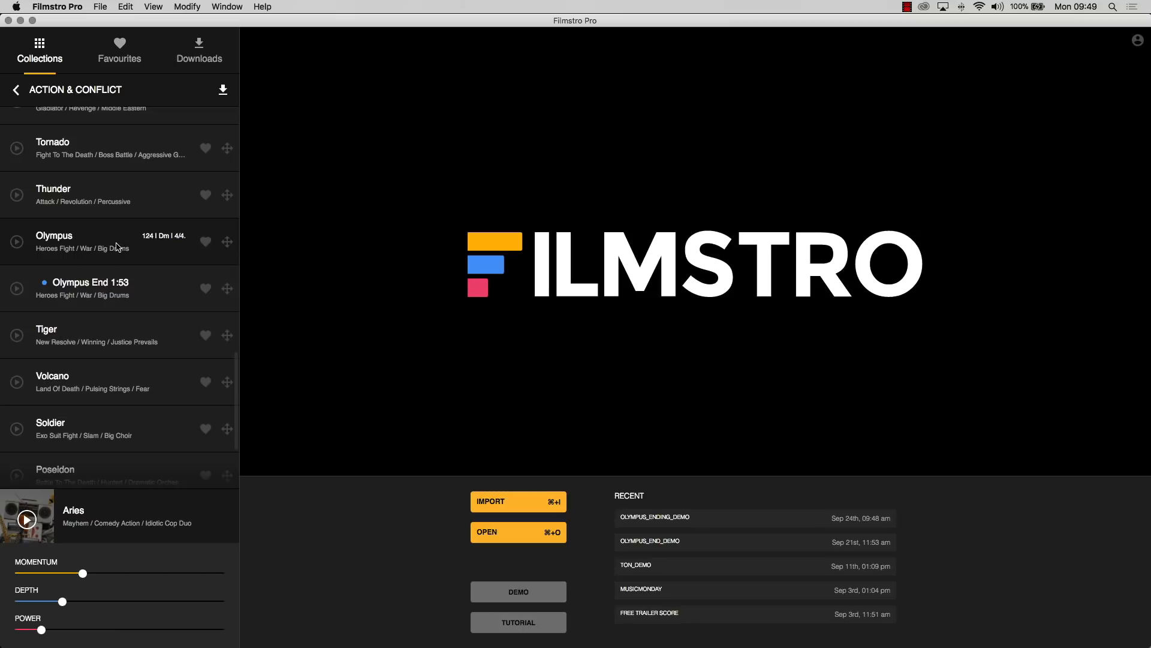
scroll(124, 246, down, 1)
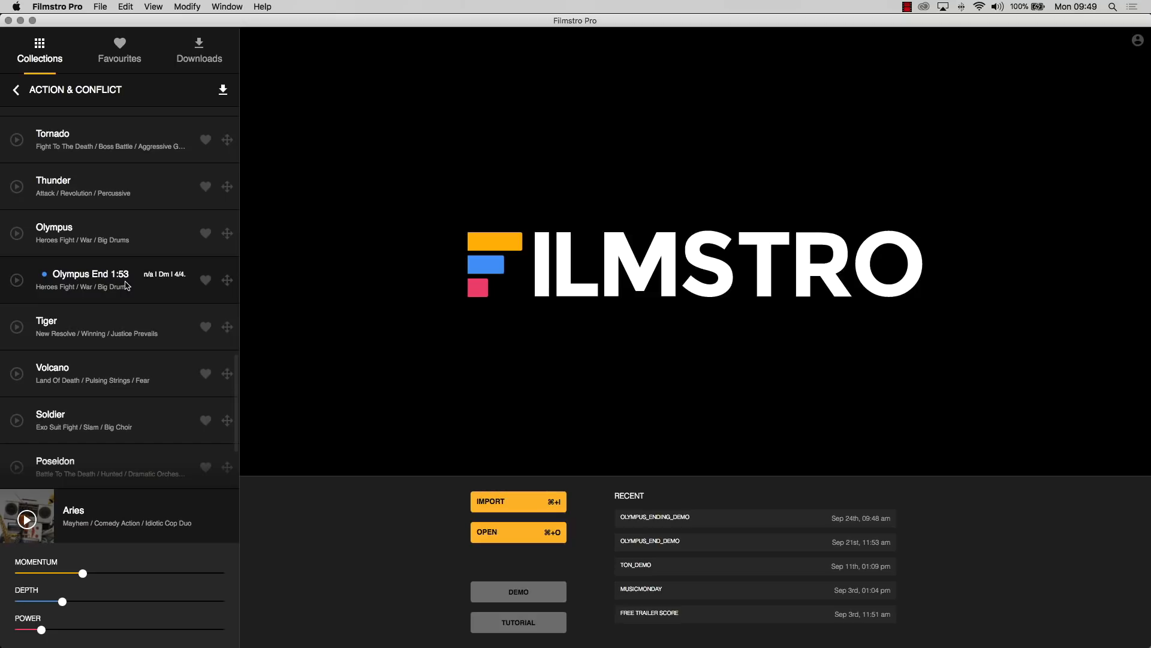
scroll(122, 285, down, 1)
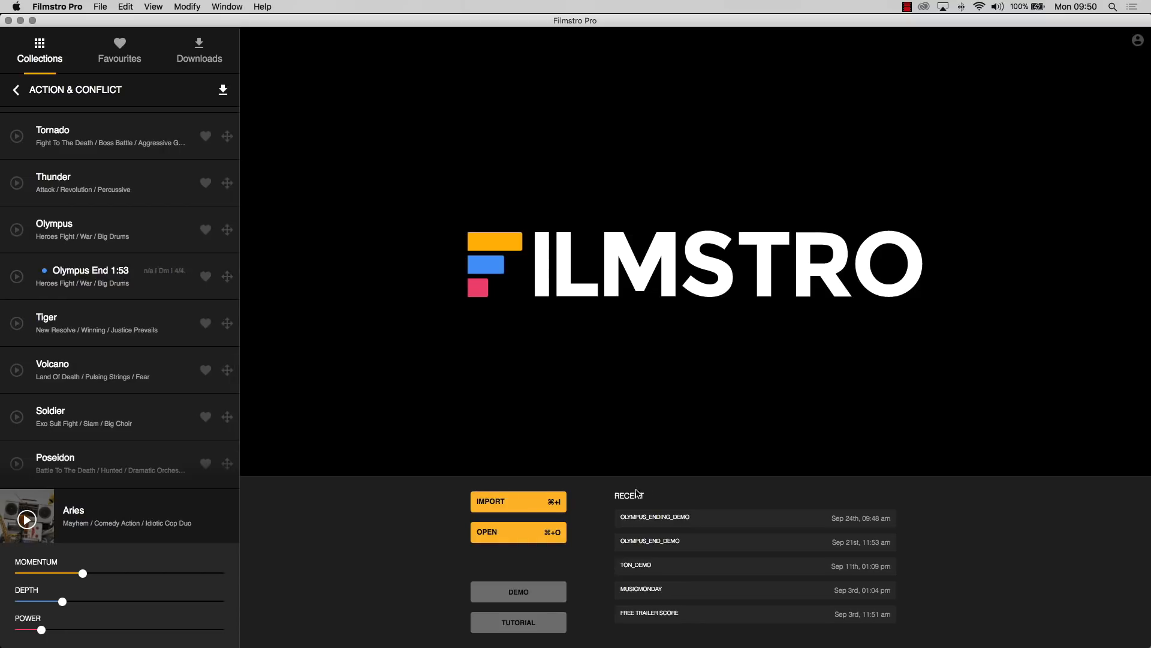
Import the video test.mp4 from the Desktop and place the playhead near its end, at about 2:32
click(518, 502)
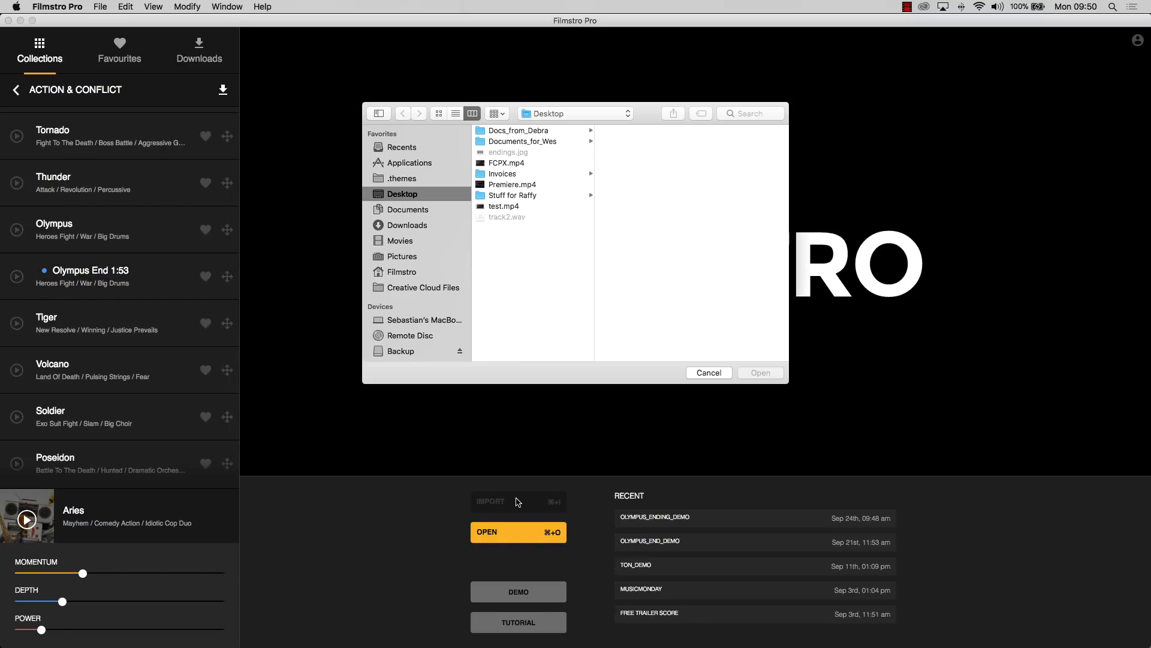
click(503, 207)
click(779, 375)
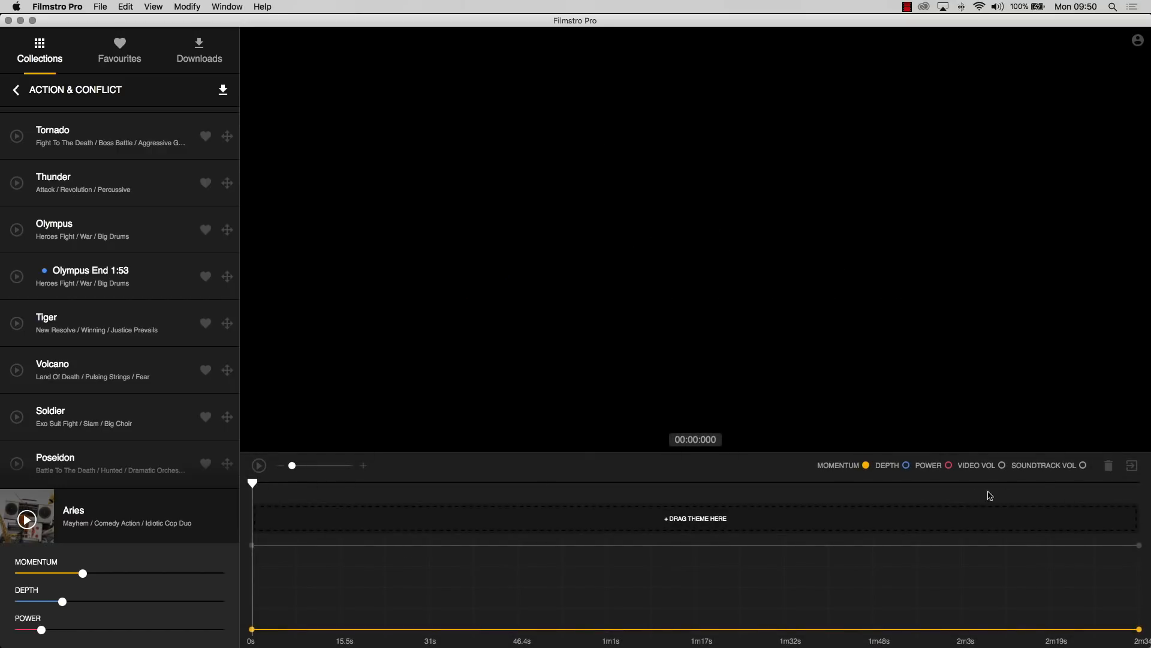
click(1121, 483)
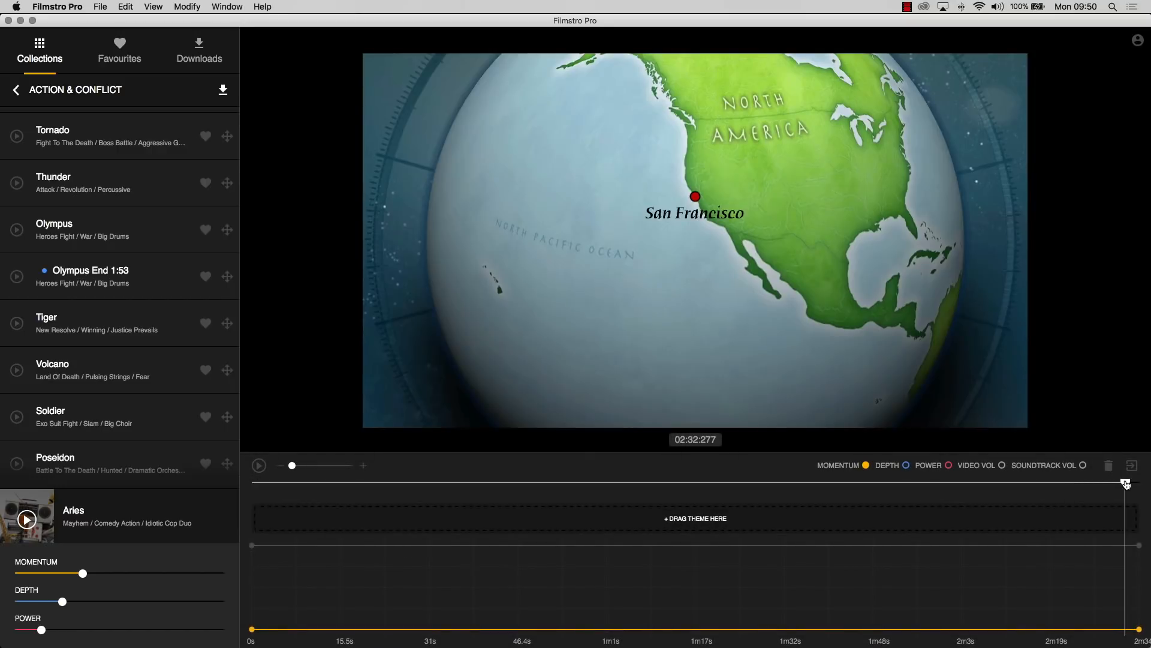
Compare the Olympus End 1:53 and Olympus themes by placing each on the timeline and removing it again
drag(226, 276, 330, 510)
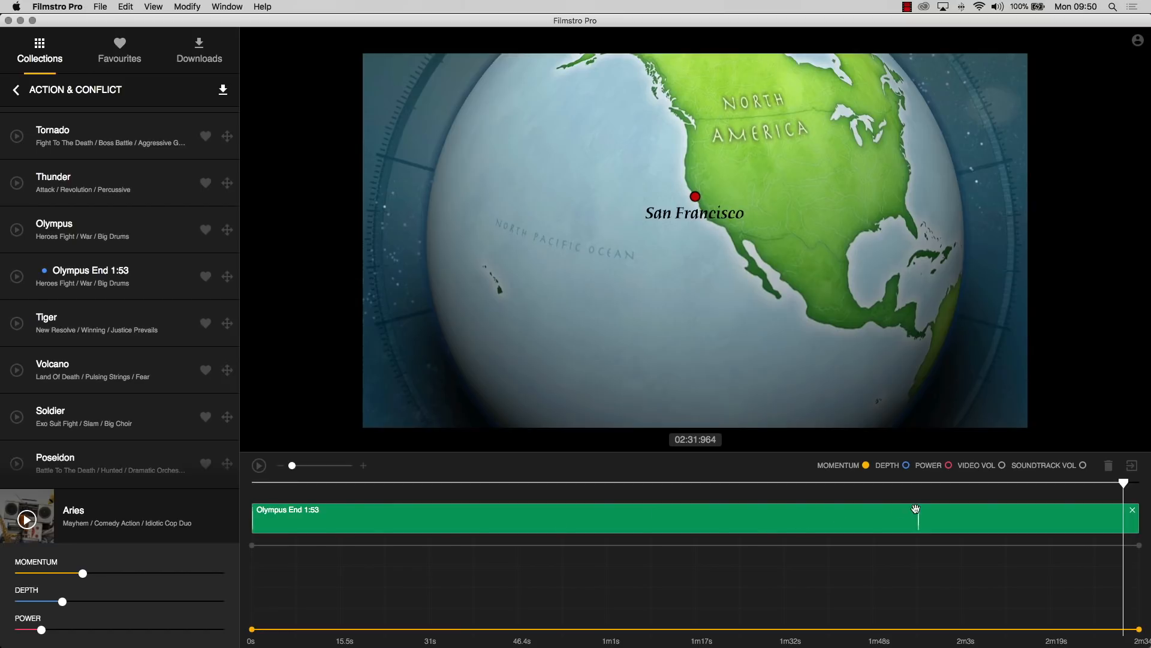
click(1133, 511)
drag(227, 230, 328, 522)
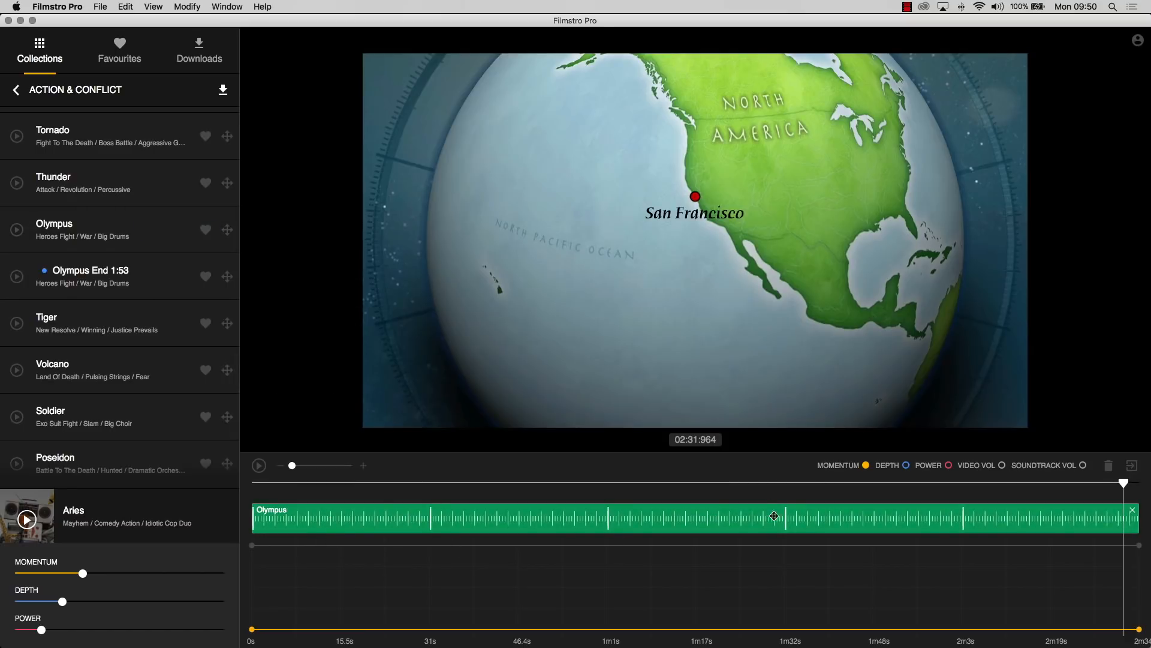
click(1135, 511)
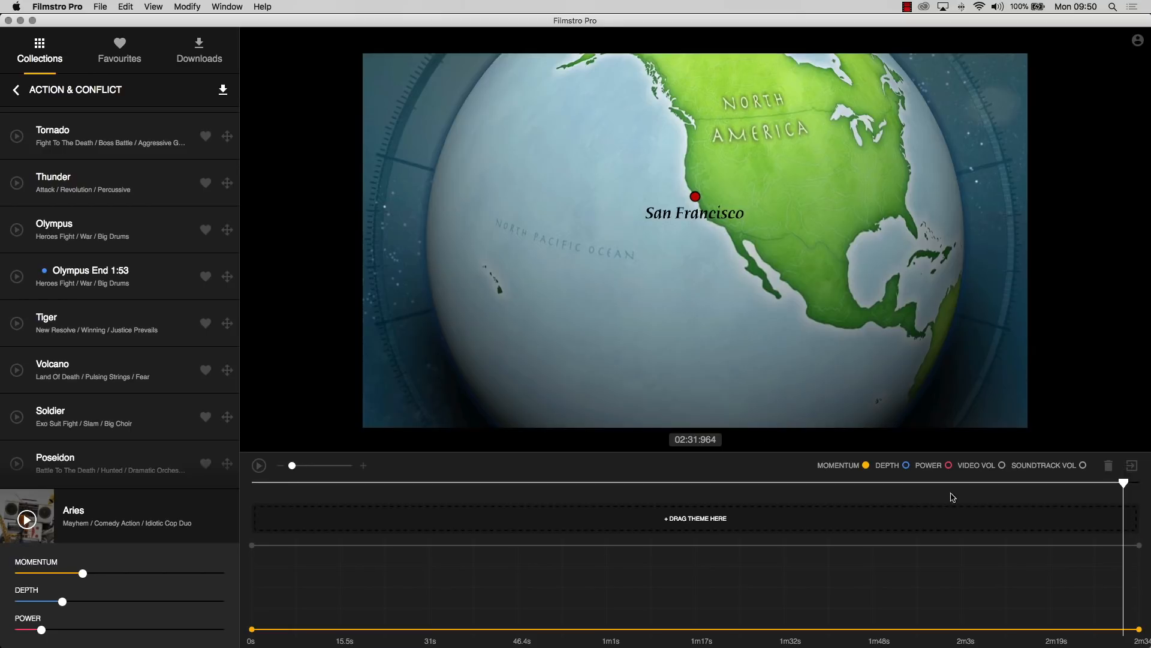
Add Olympus End 1:53 to the timeline and trim its end to the ending marker at about 1:56
drag(227, 276, 311, 517)
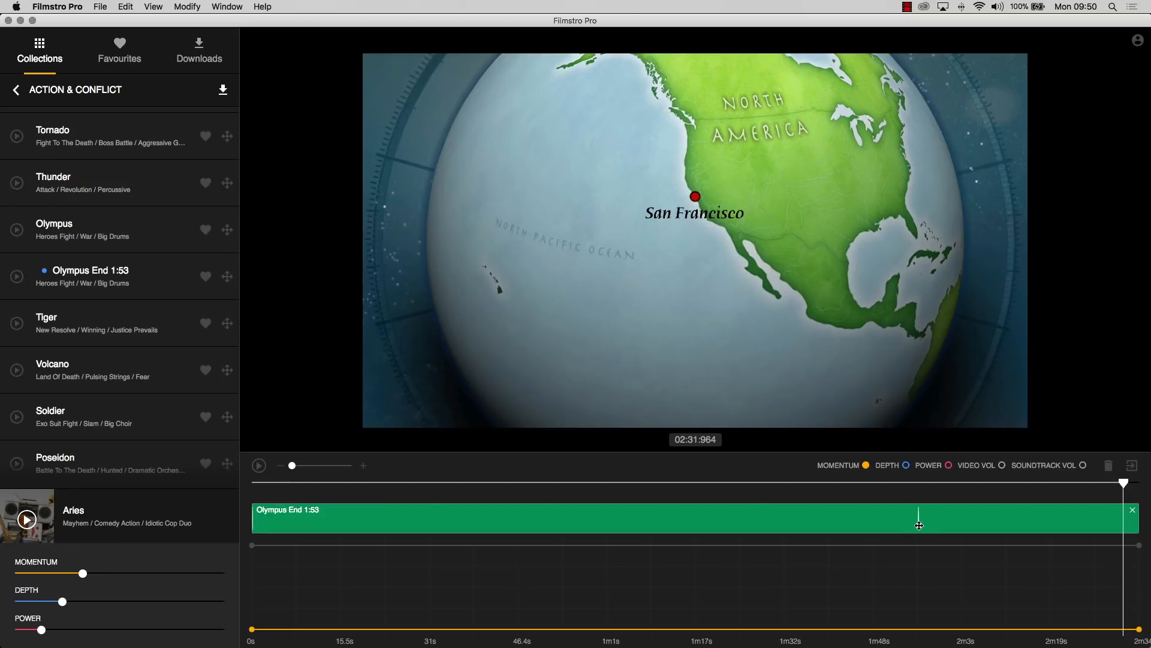
drag(1125, 483, 920, 493)
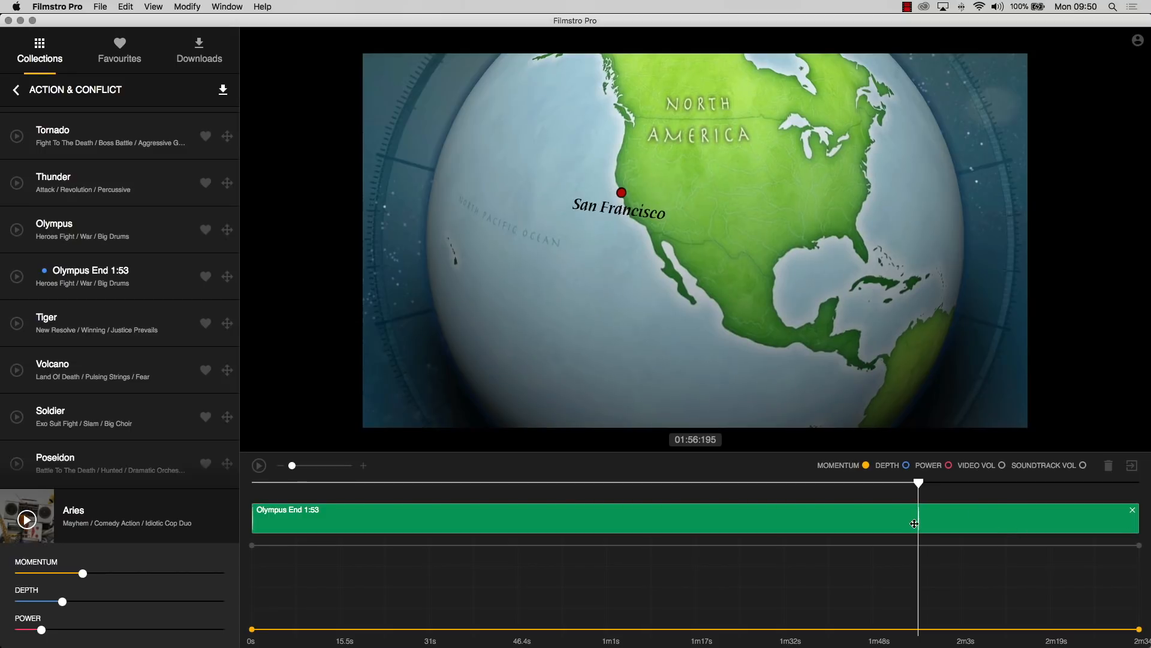
drag(1140, 531, 917, 530)
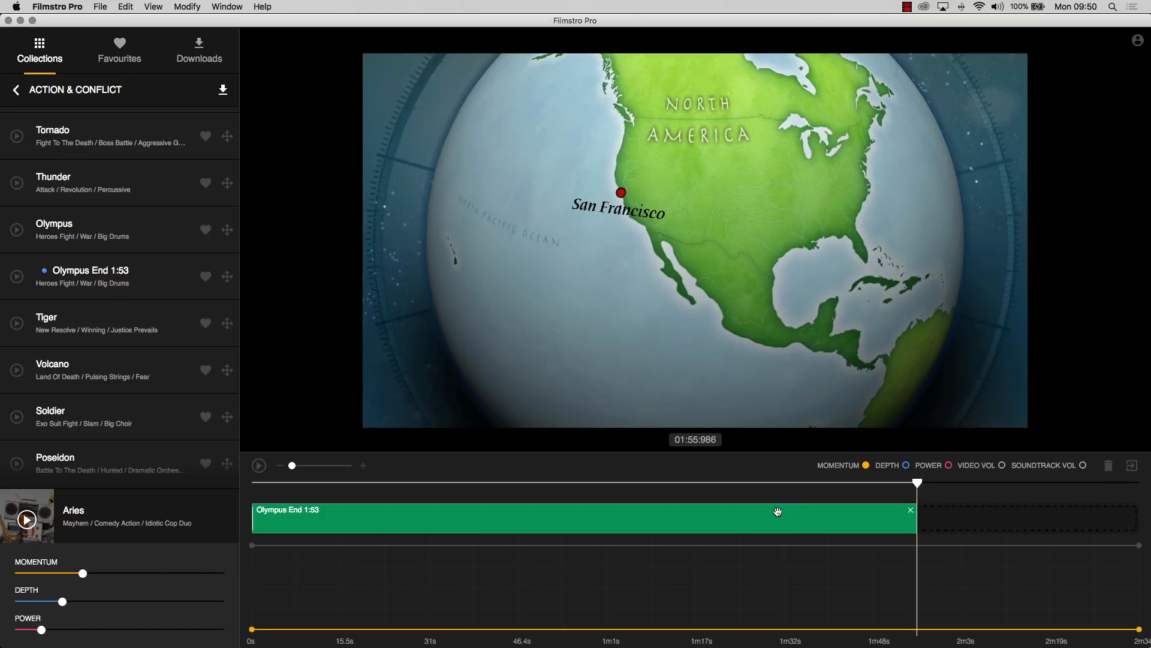
Shift the Olympus End 1:53 clip so it ends at about 2:17.8, and set the playhead to about 2:06.9
drag(765, 523, 899, 526)
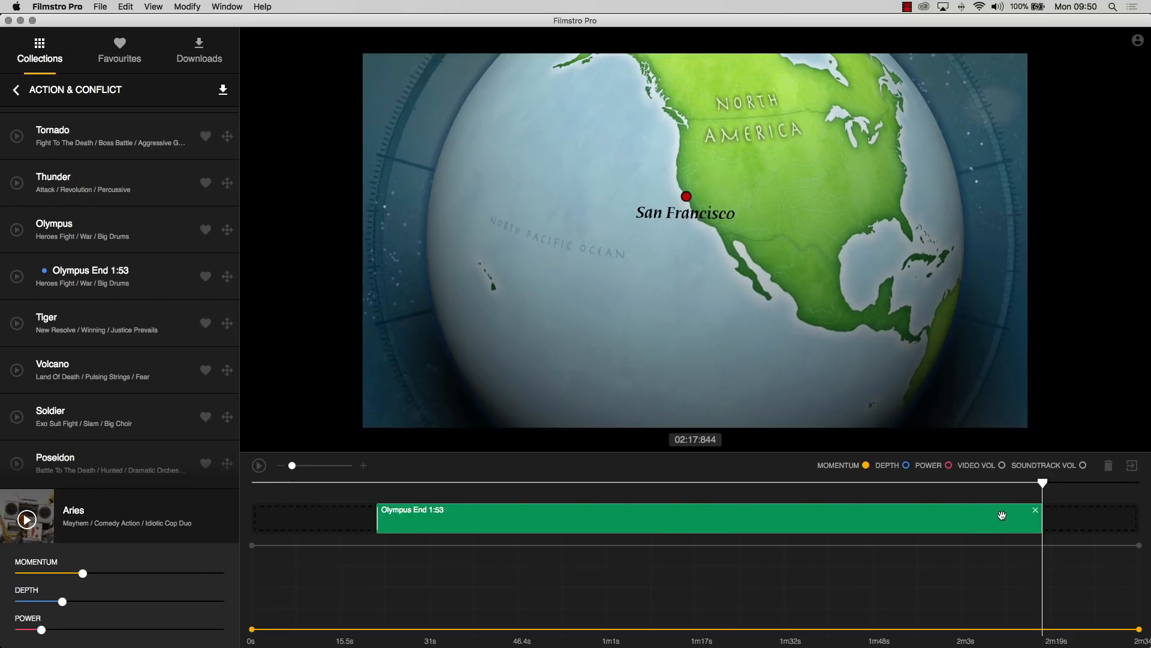
drag(1049, 485, 981, 490)
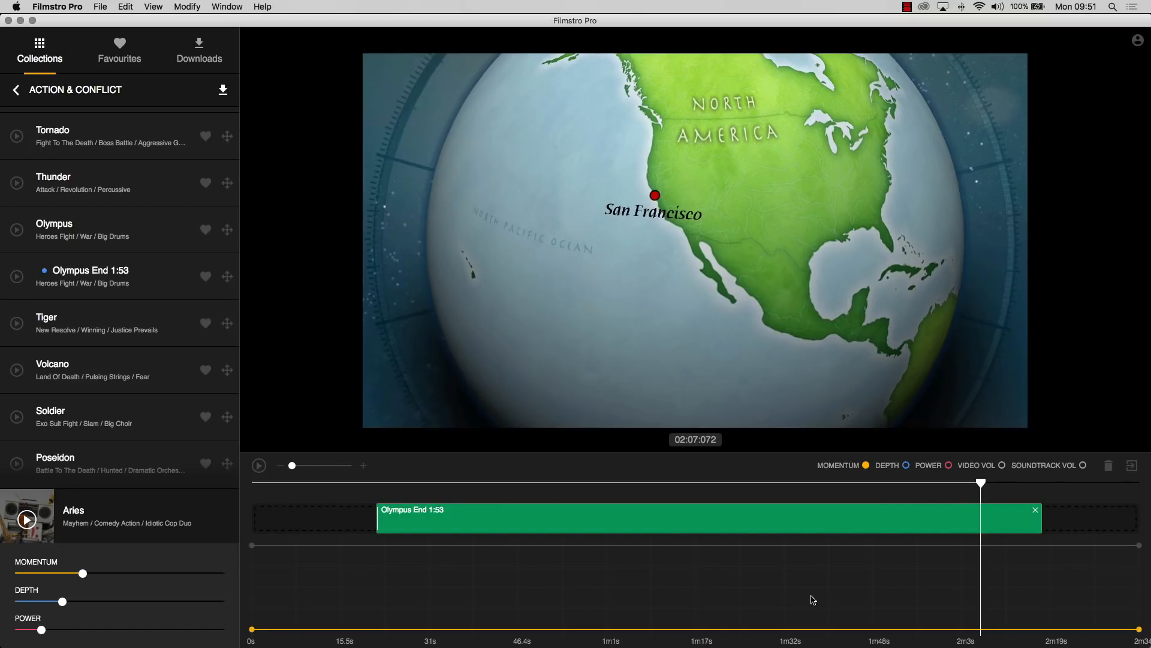
drag(981, 483, 980, 484)
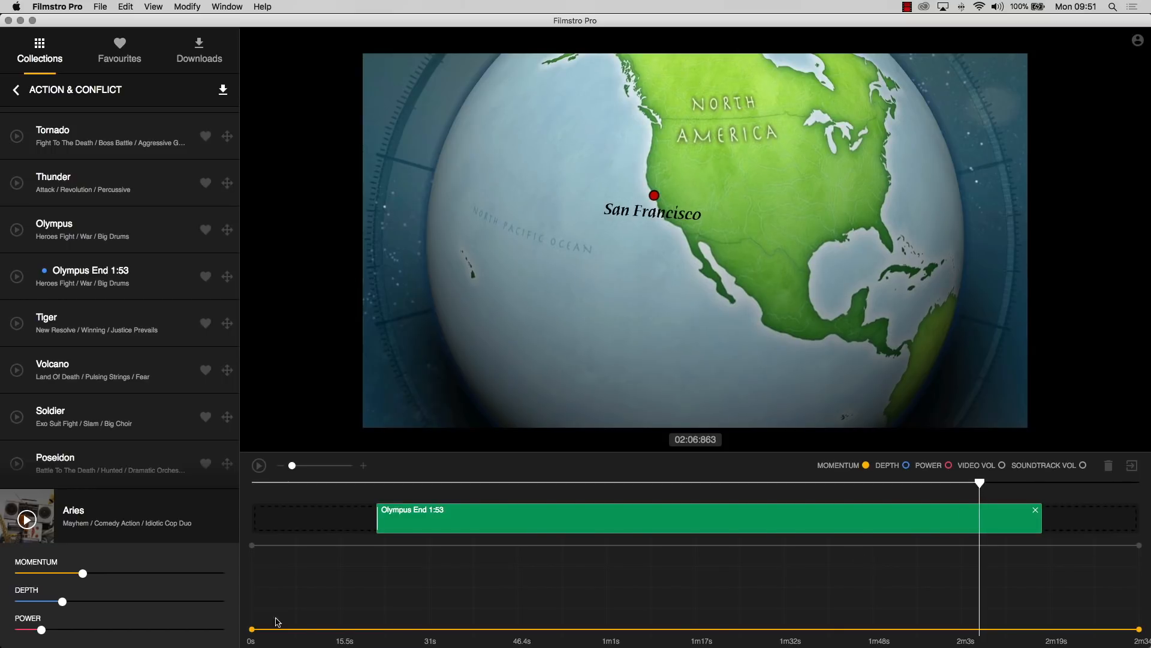
Raise the momentum curve to maximum and the depth curve to about the middle along the whole timeline
drag(253, 630, 255, 522)
drag(1141, 632, 1149, 524)
key(super+2)
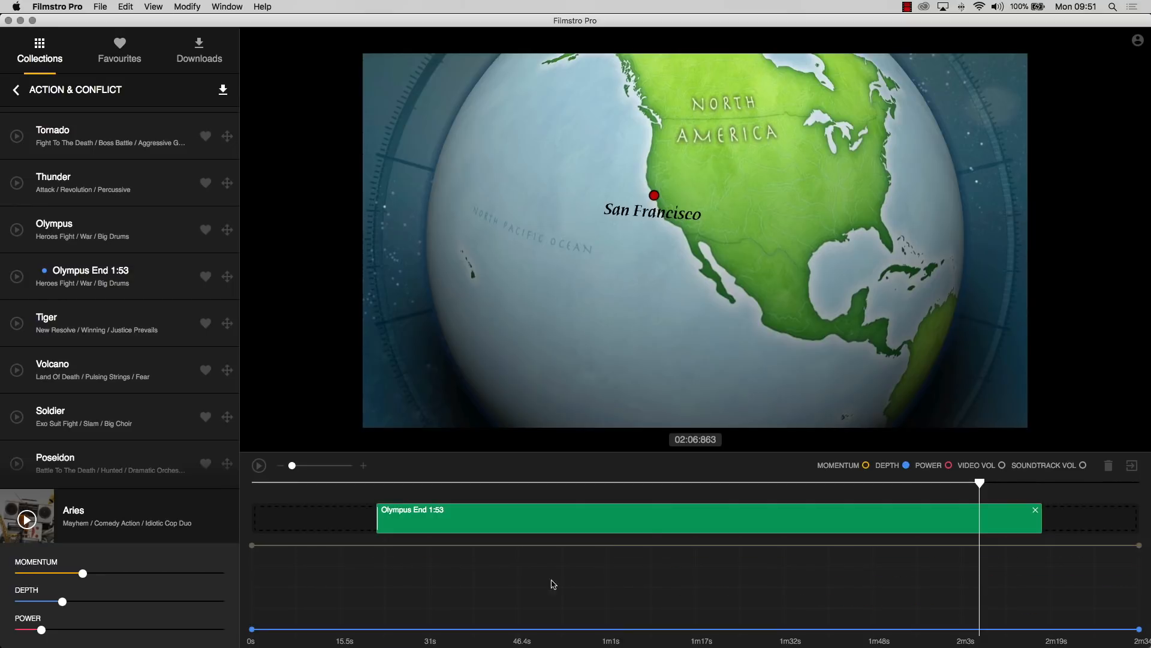
drag(251, 630, 252, 592)
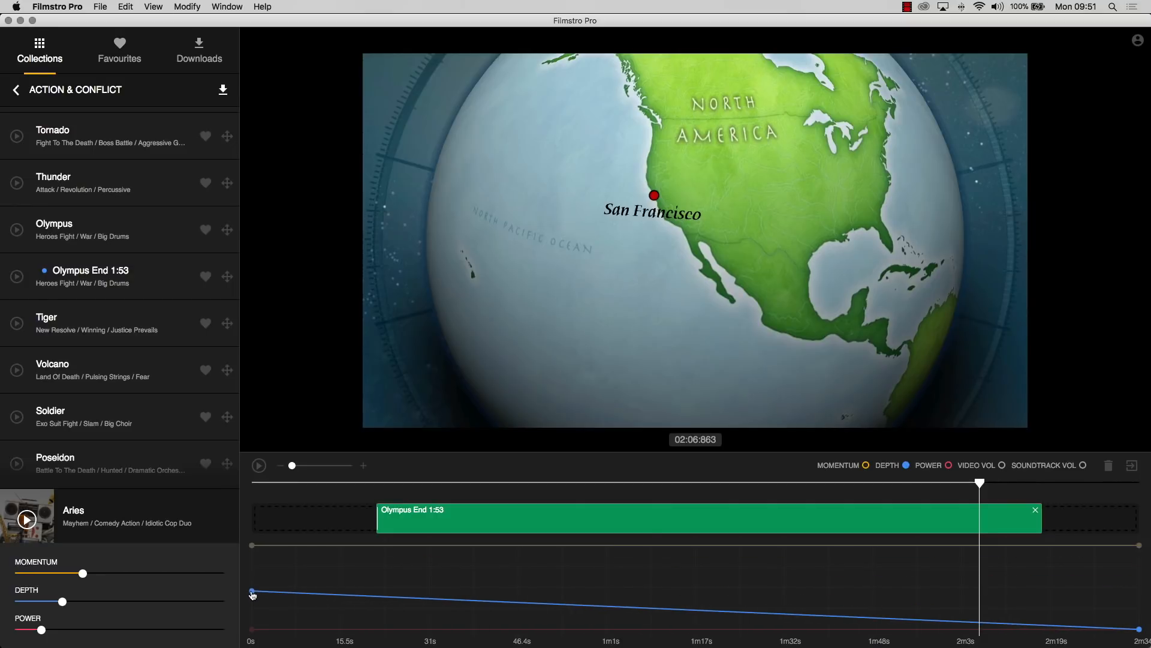
drag(1140, 631, 1140, 586)
Raise the power curve to maximum and lower the video volume to zero along the whole timeline
key(super+3)
drag(253, 629, 252, 546)
drag(1140, 630, 1139, 526)
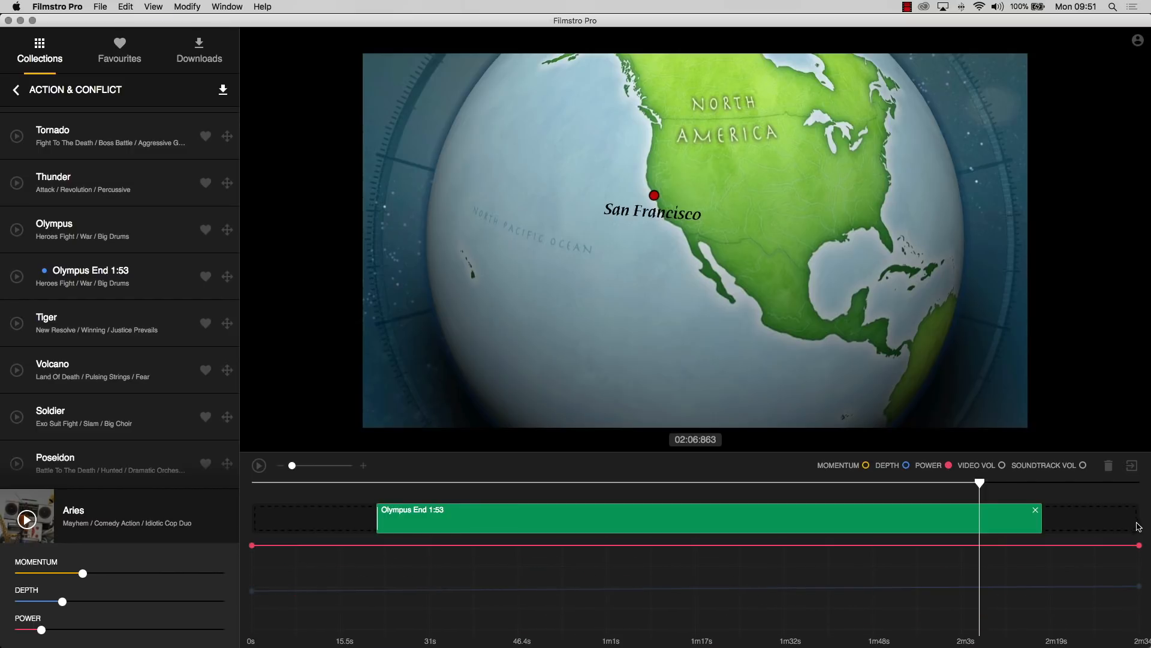
key(super+4)
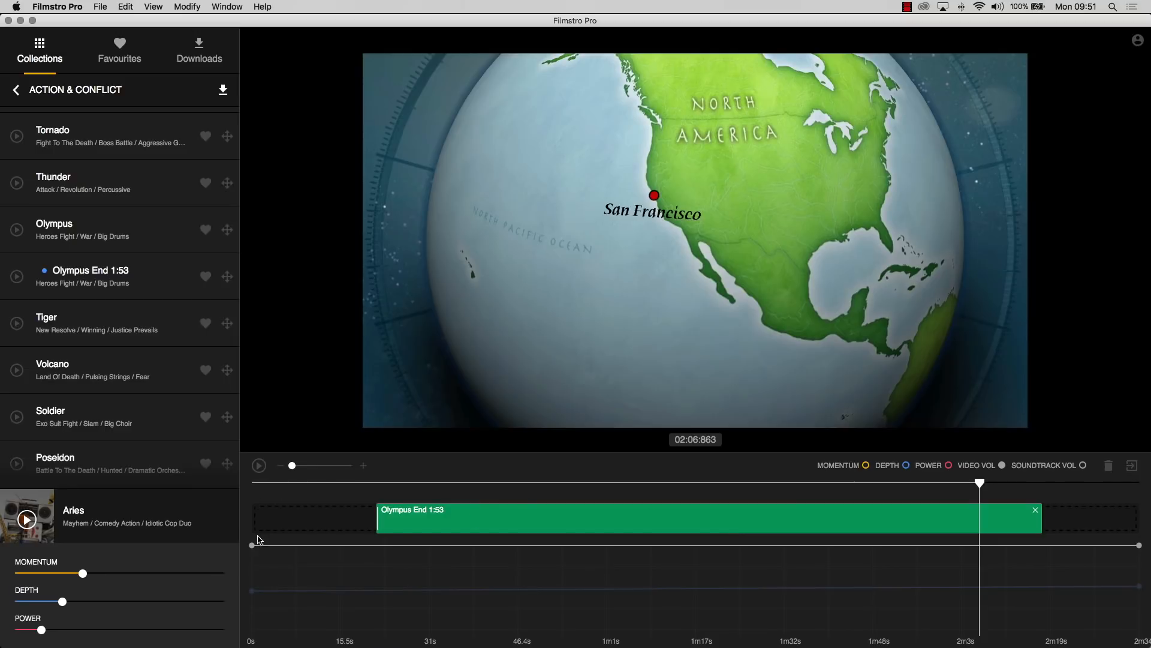
drag(252, 548, 250, 641)
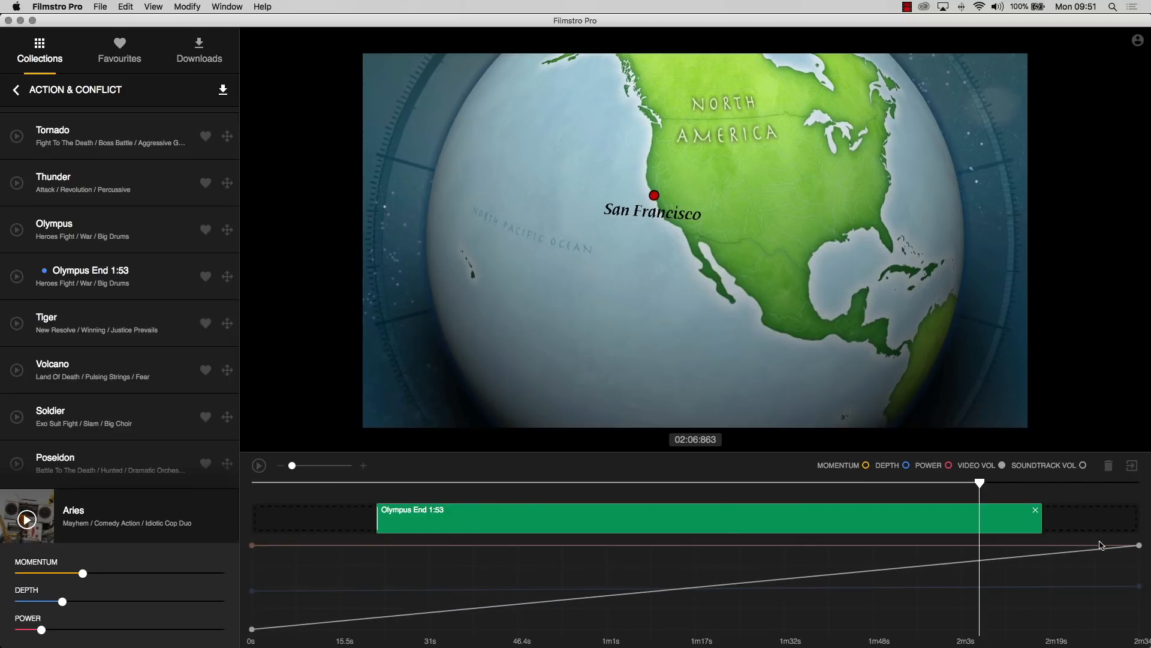
drag(1140, 546, 1139, 629)
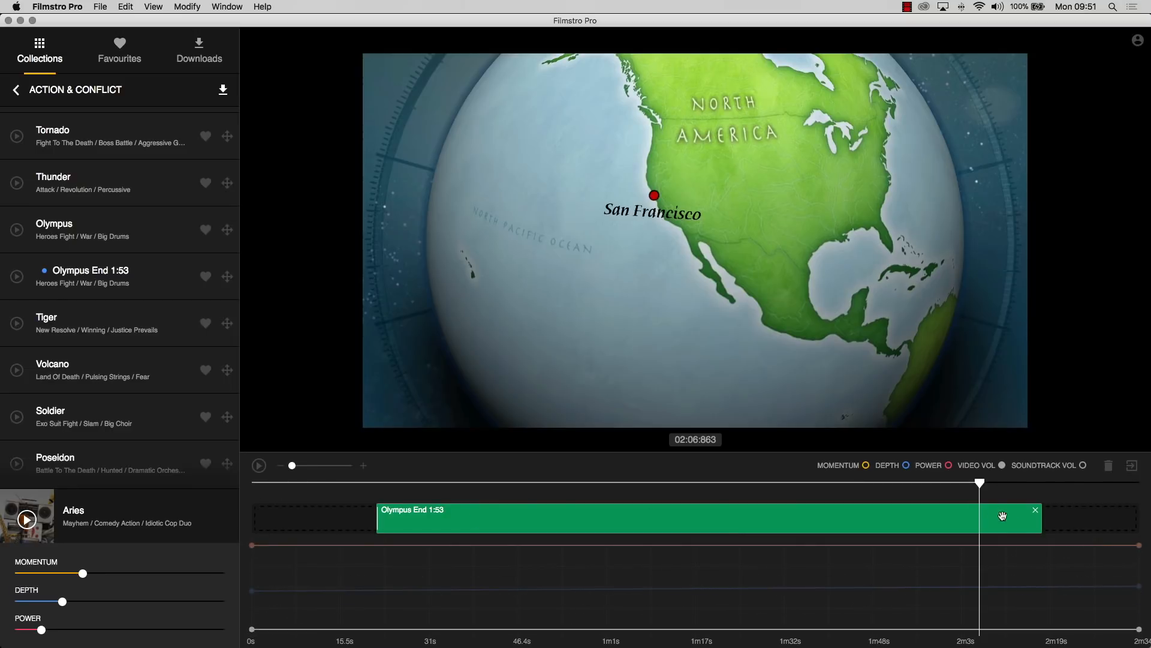
Preview the ending from the playhead and shorten the Olympus End 1:53 clip to end at about 1:56.5
click(257, 466)
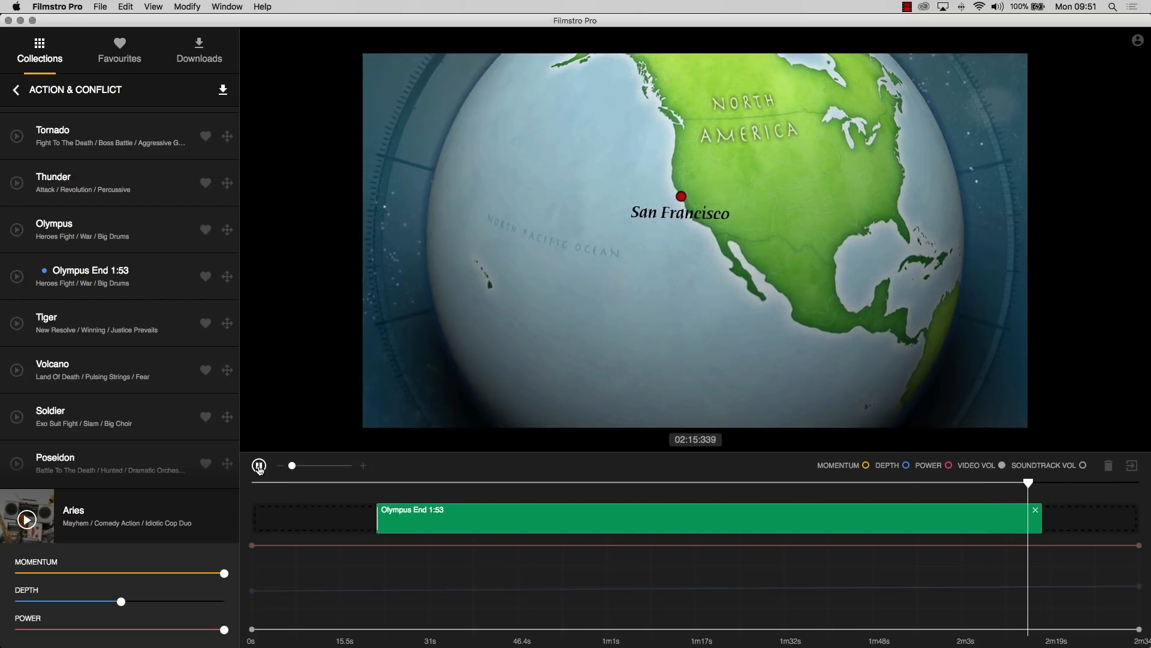
click(259, 466)
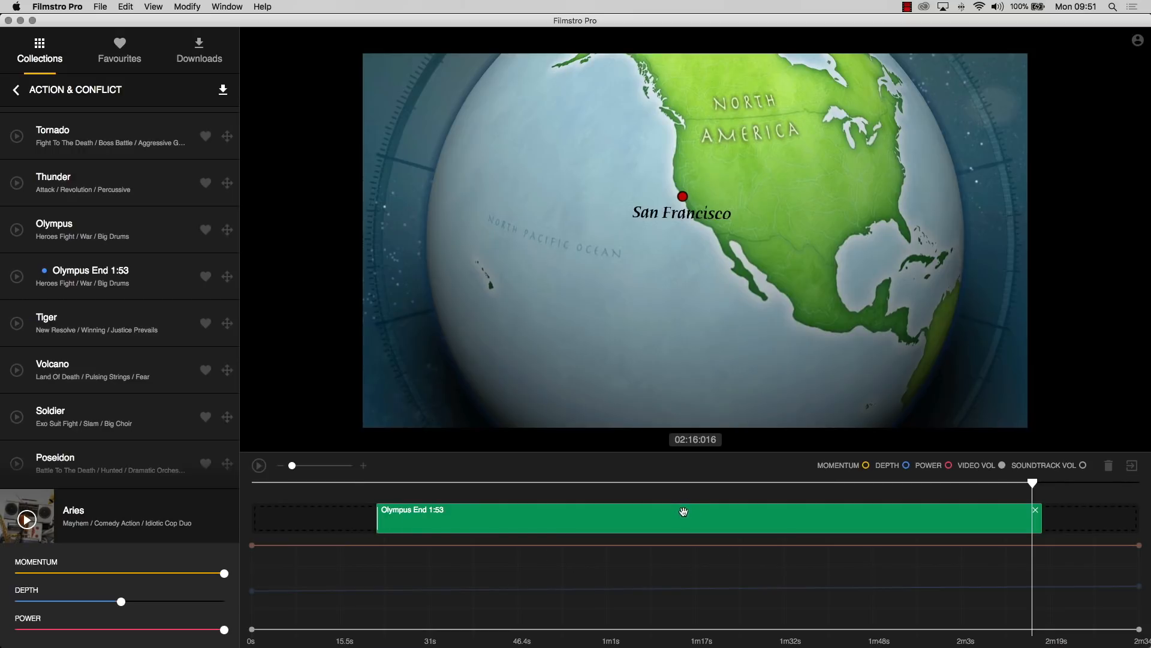
drag(686, 509, 560, 511)
drag(1042, 530, 920, 535)
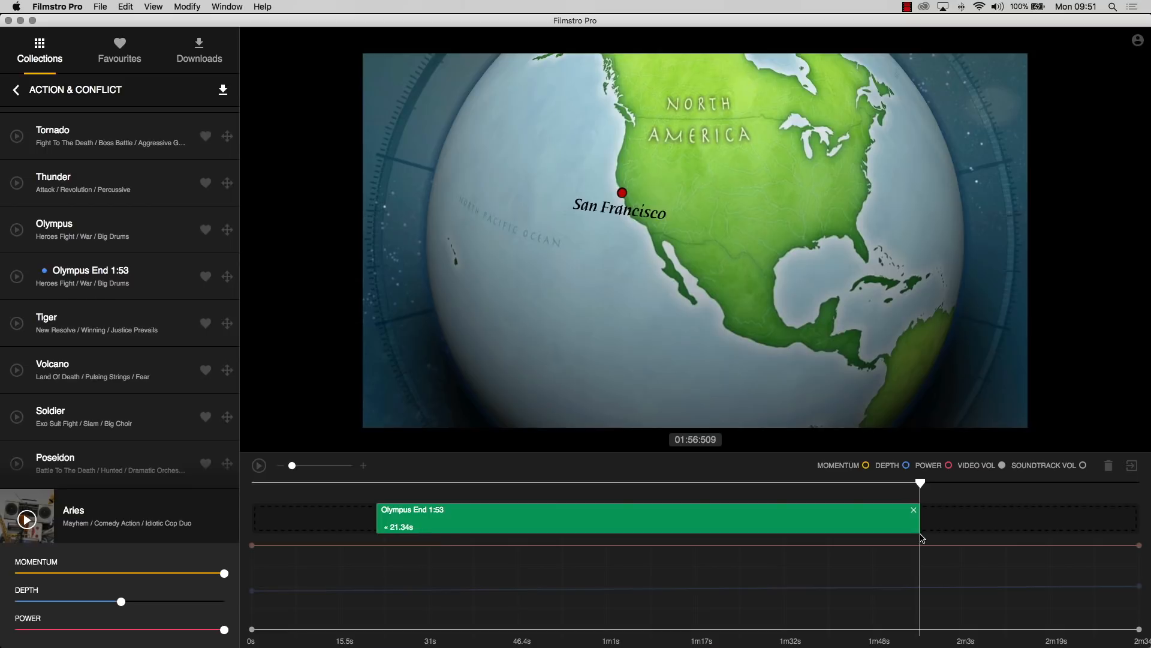
Open the recent session Olympus_Ending_Demo
click(99, 7)
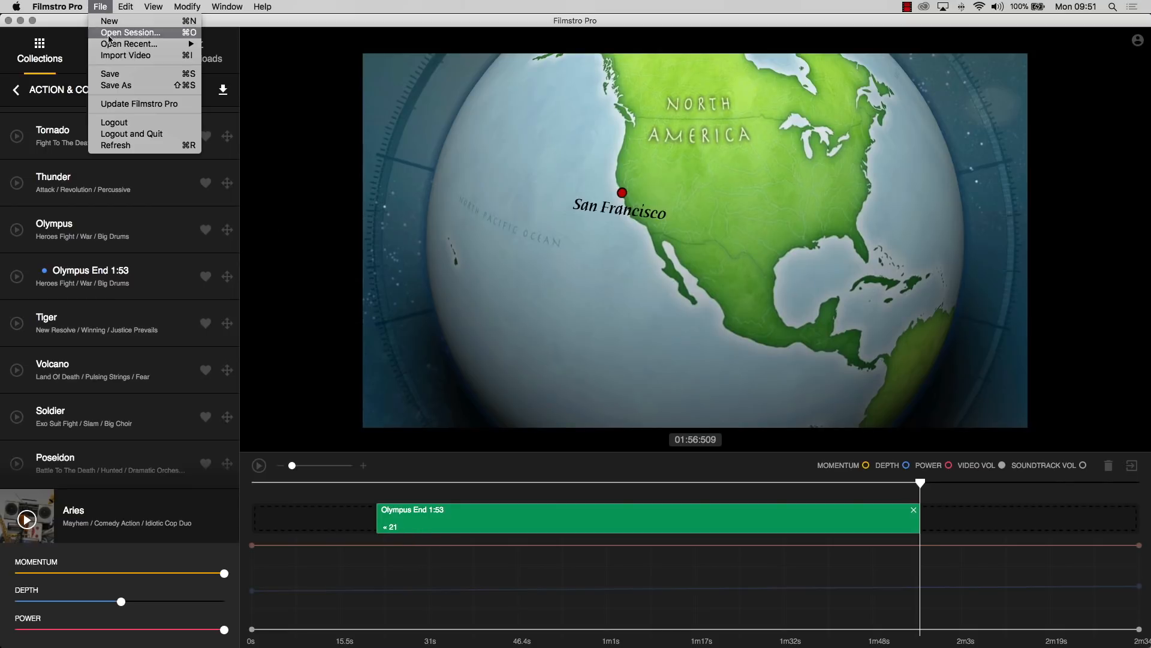
mouse_move(117, 44)
click(272, 45)
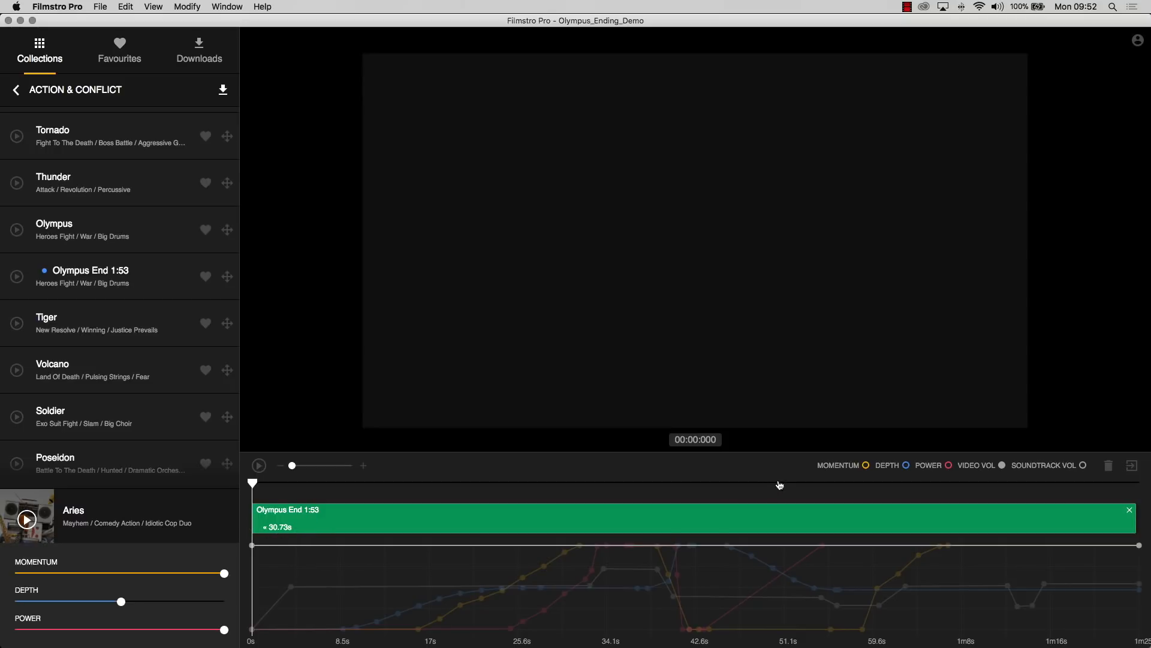
Try adjusting the end of the Olympus End 1:53 clip with the playhead on the Waiting for Dawn title at about 1:21.6
drag(811, 485, 1102, 483)
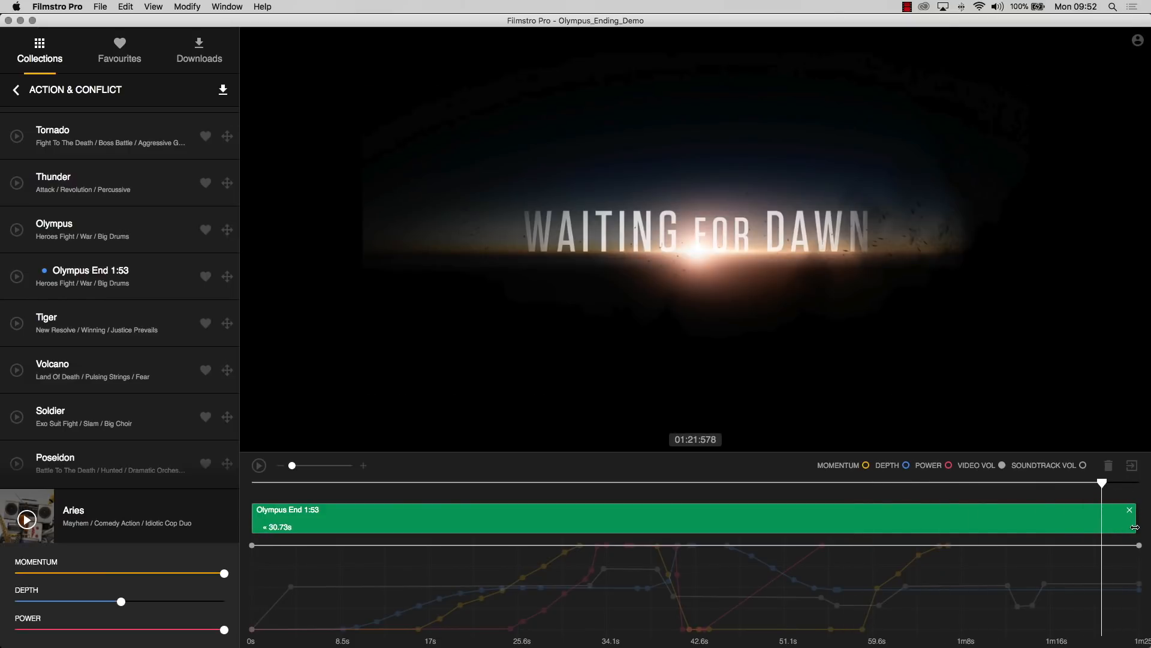
drag(1113, 508, 1102, 508)
key(super+z)
Move the playhead back to about 0:15 and examine the soundtrack volume, momentum, depth and power curves
drag(1104, 485, 1002, 485)
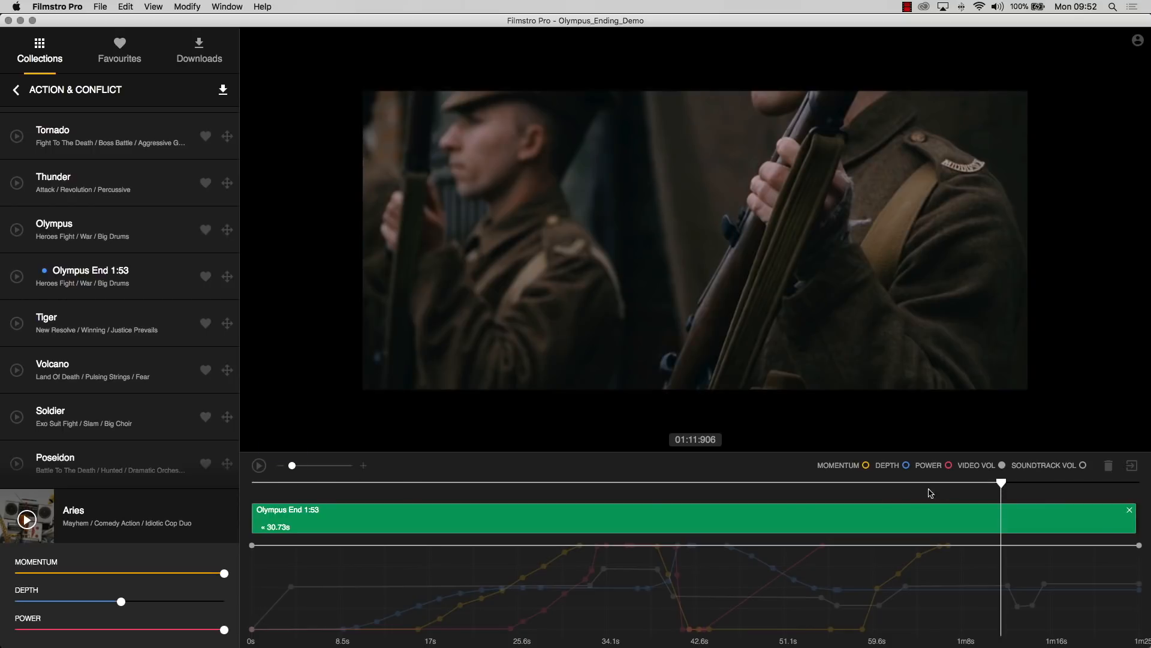
drag(1002, 483, 410, 483)
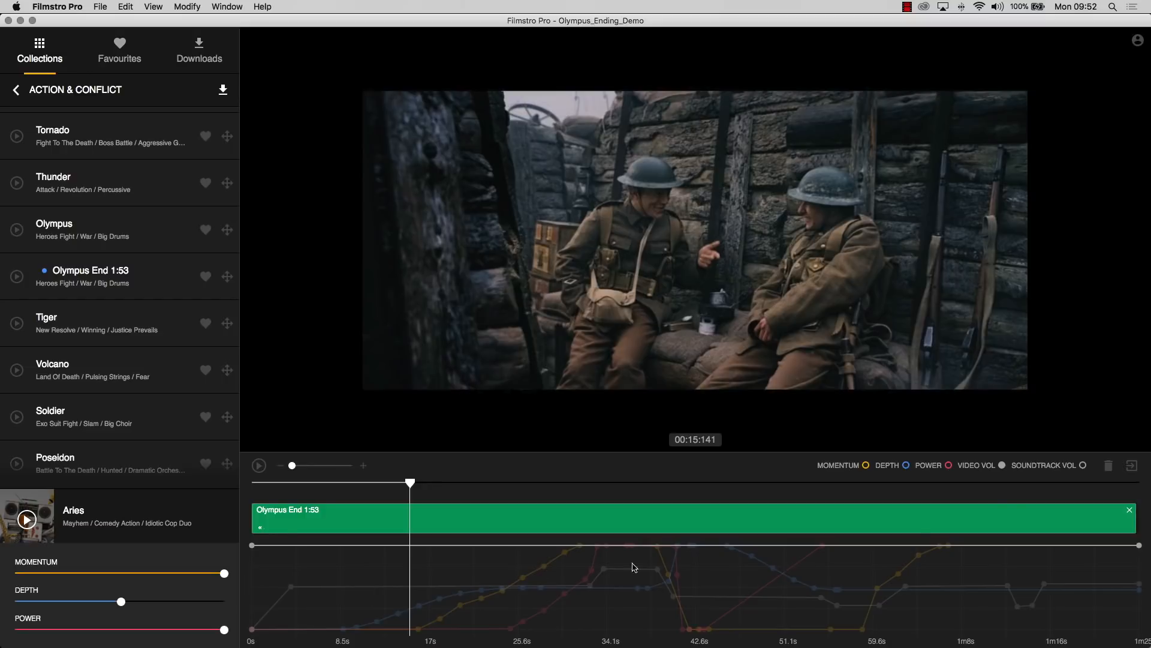
click(1083, 466)
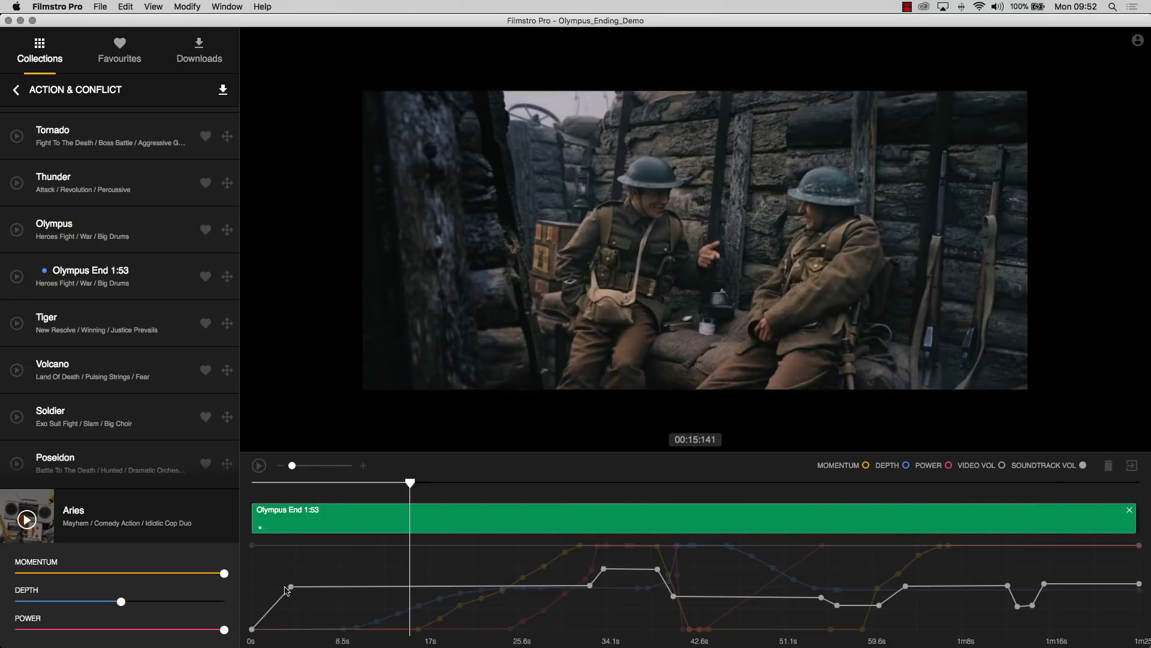
key(super+1)
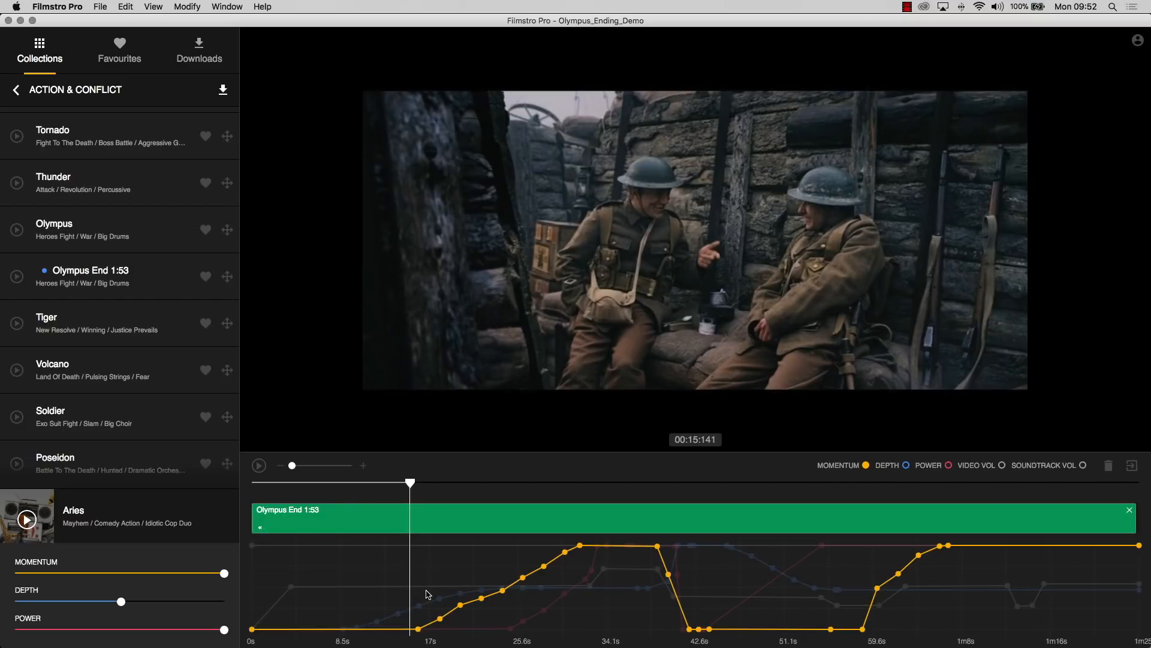
key(super+2)
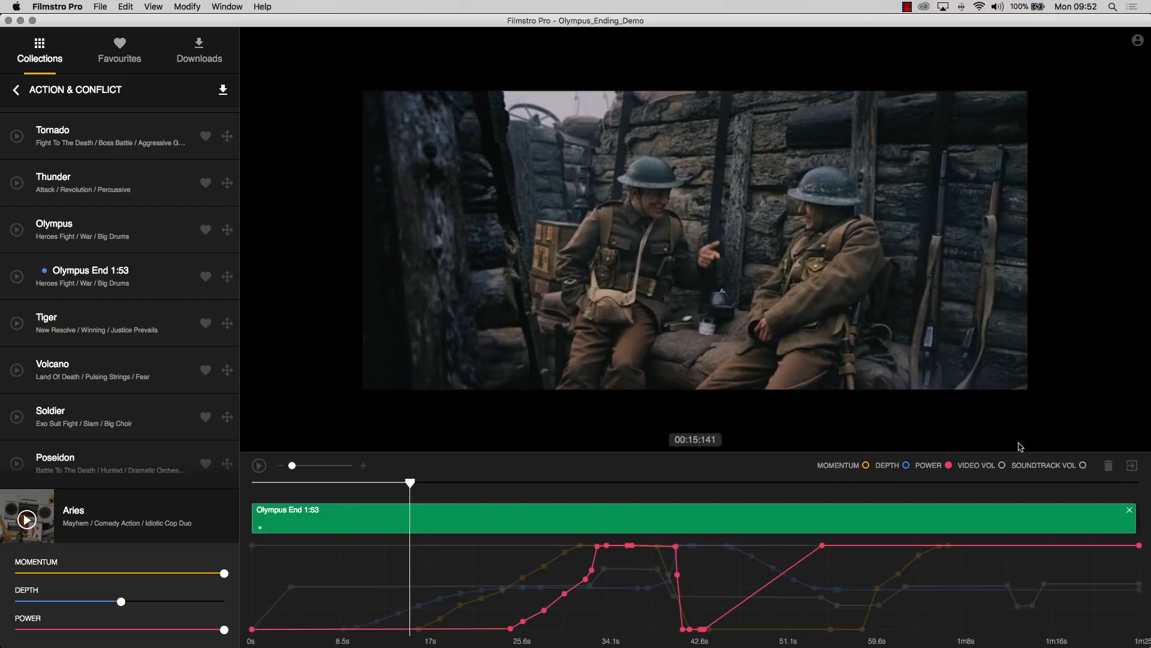
Show the soundtrack volume curve, preview the ending from about 1:11.7, and move the playhead back to about 1:19.4
key(super+5)
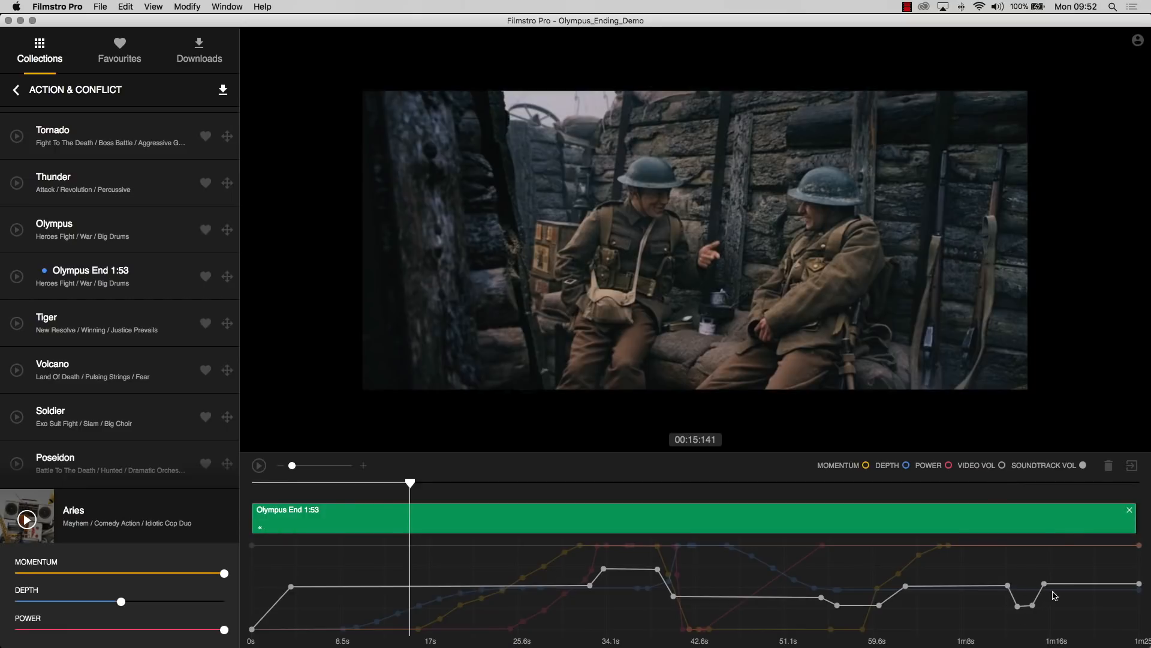
click(1001, 483)
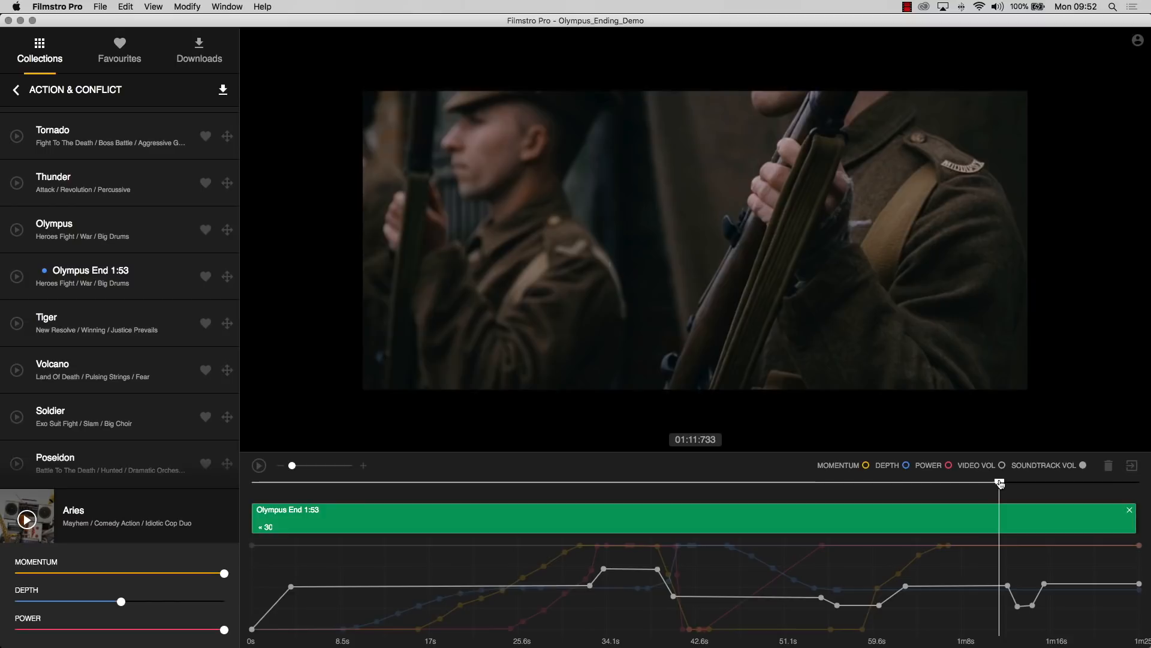
key(space)
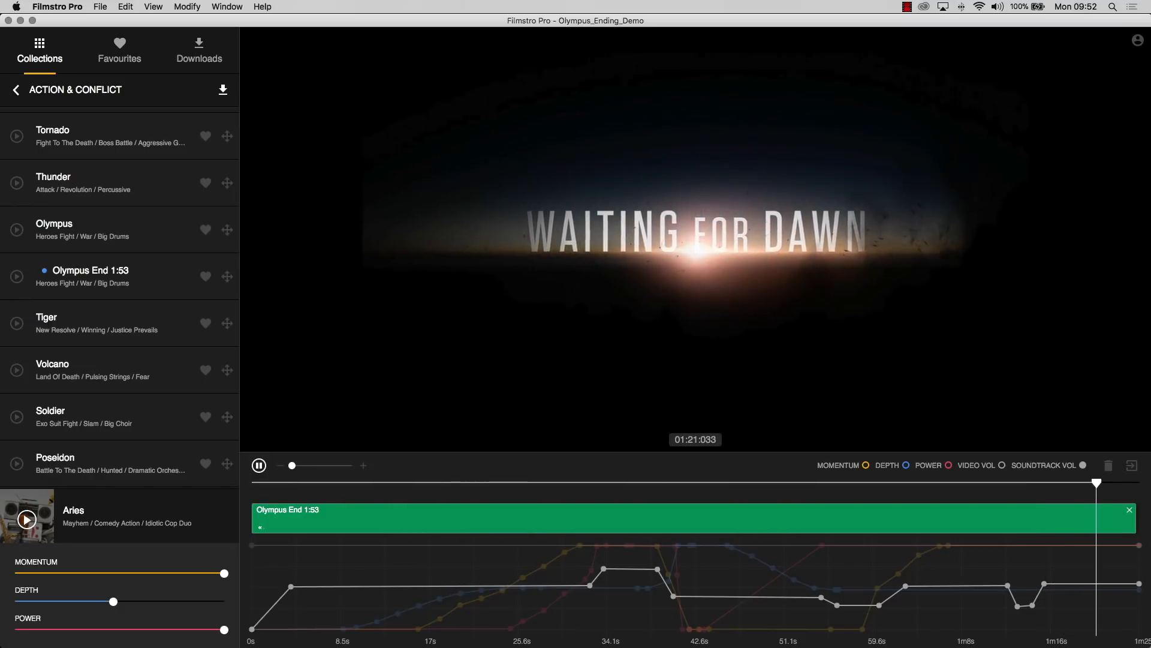
key(space)
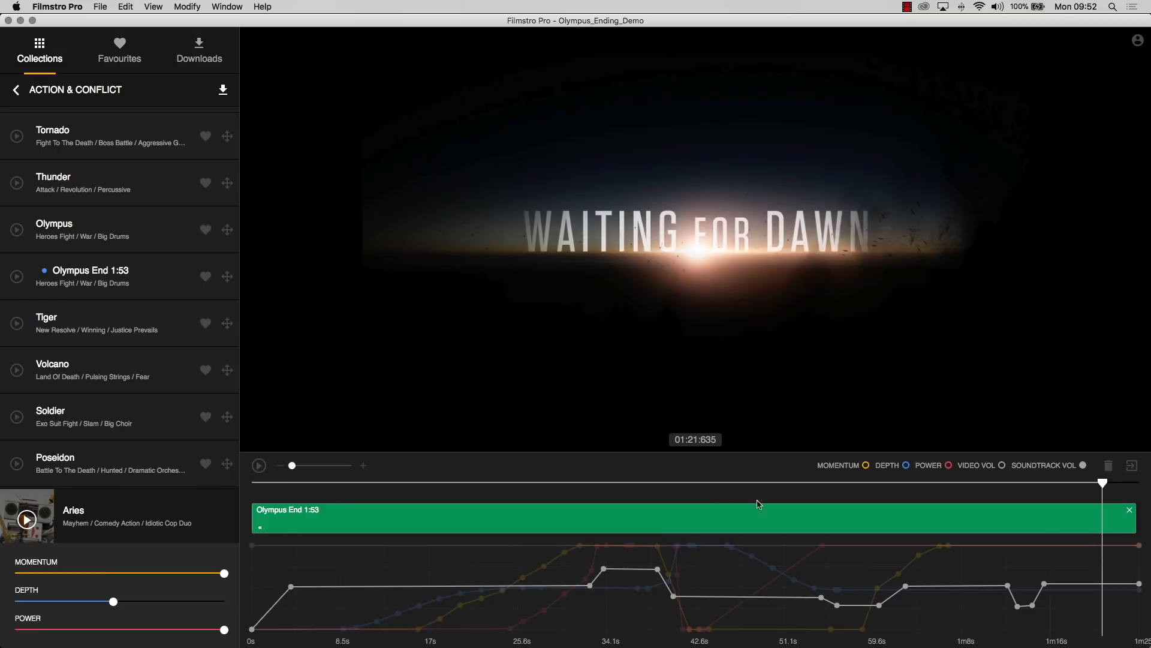
drag(1103, 483, 1080, 488)
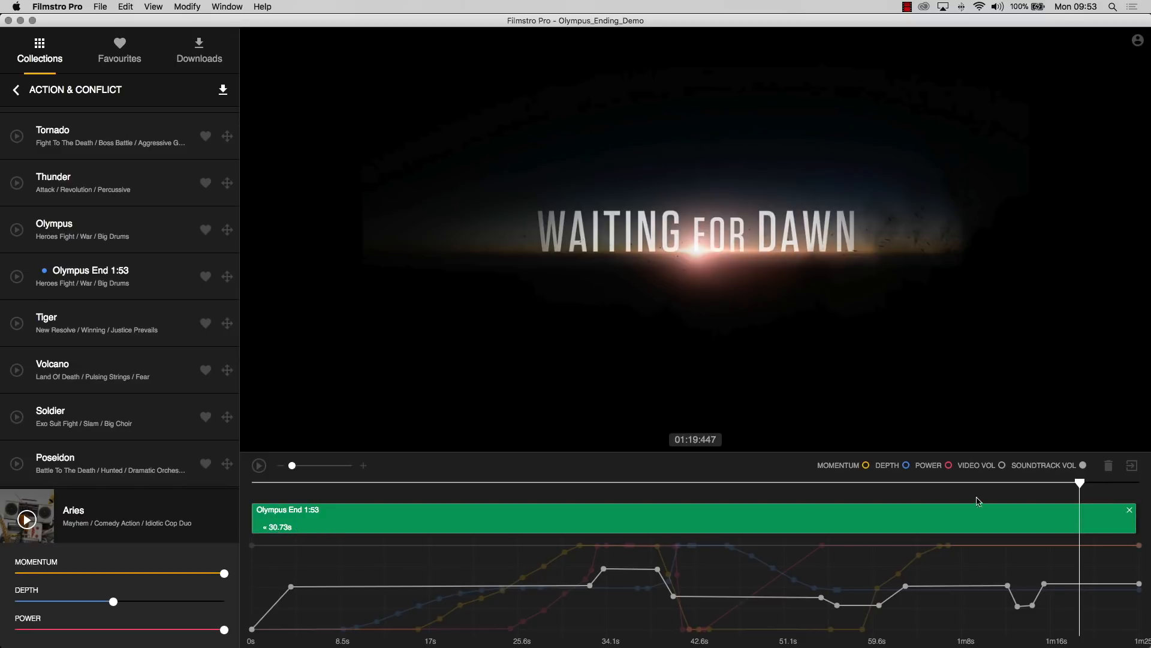
Replace the Olympus End 1:53 clip with the Olympus theme, preview it from about 0:15, and move the playhead to about 0:28.4
click(1131, 511)
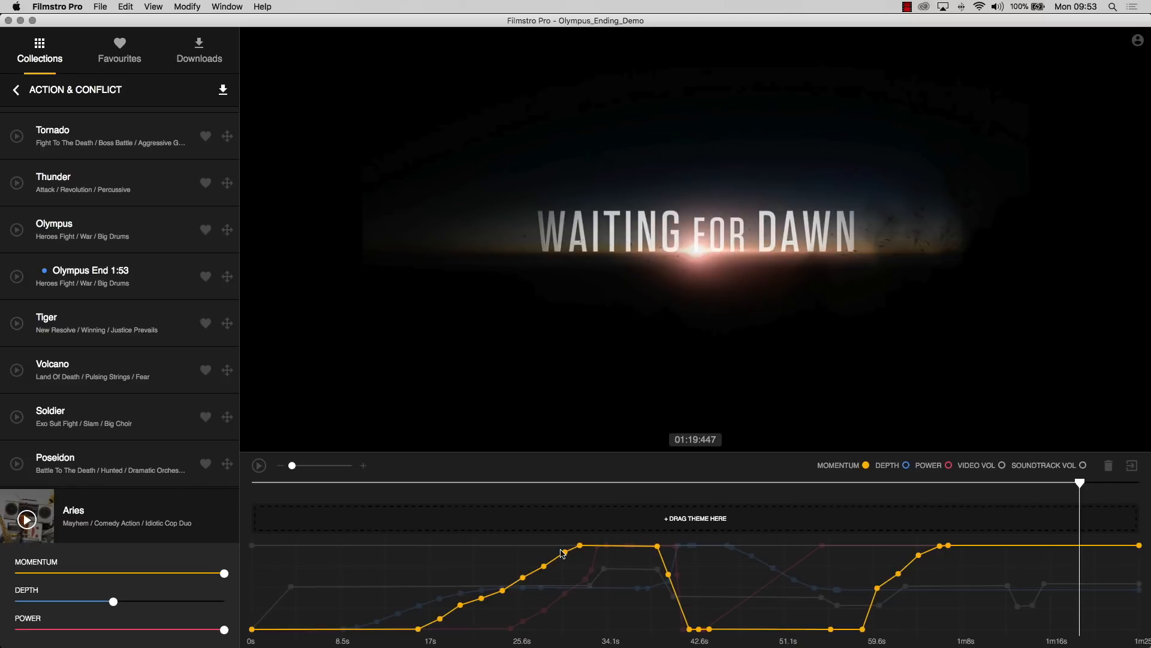
key(p)
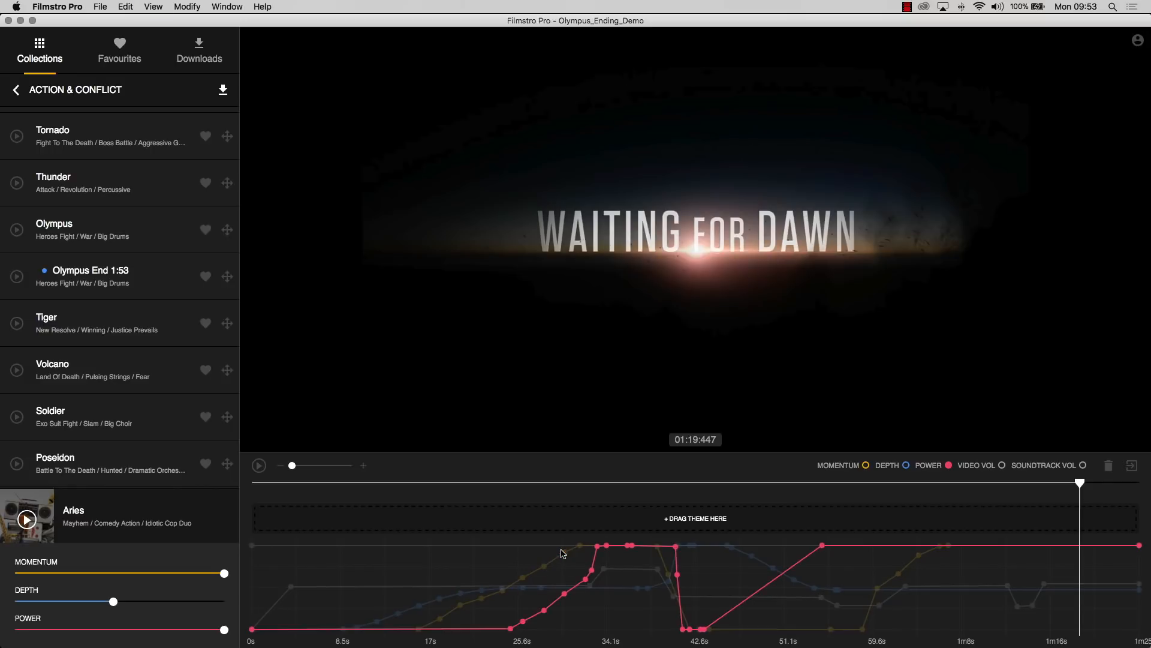
drag(226, 230, 337, 511)
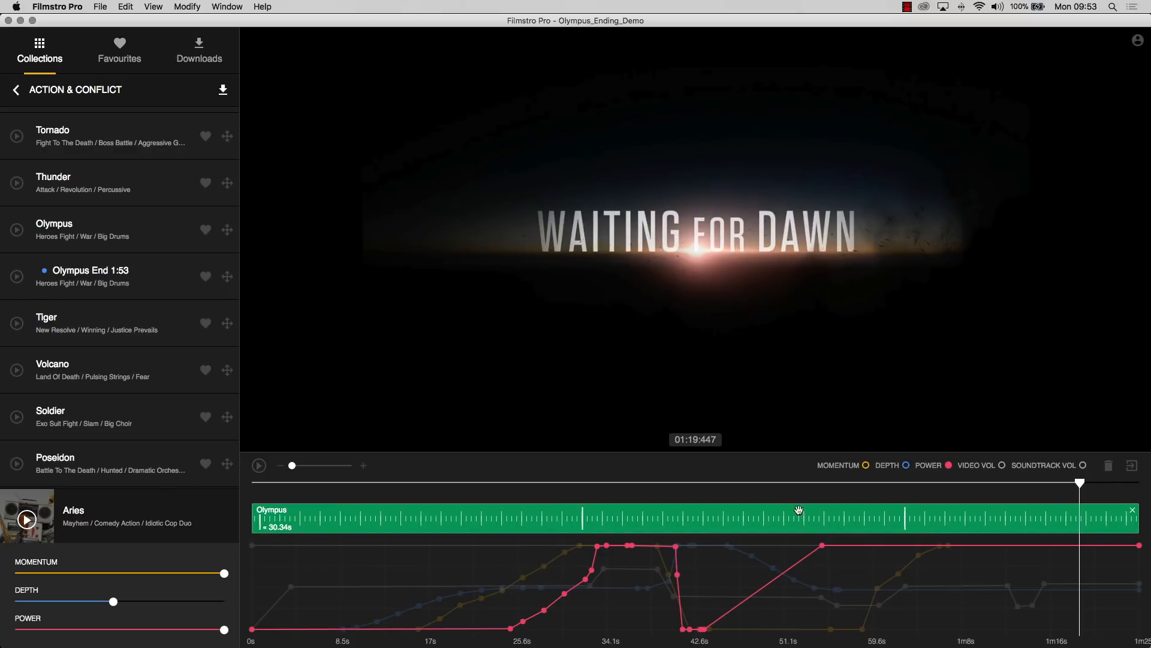
drag(1080, 486, 410, 493)
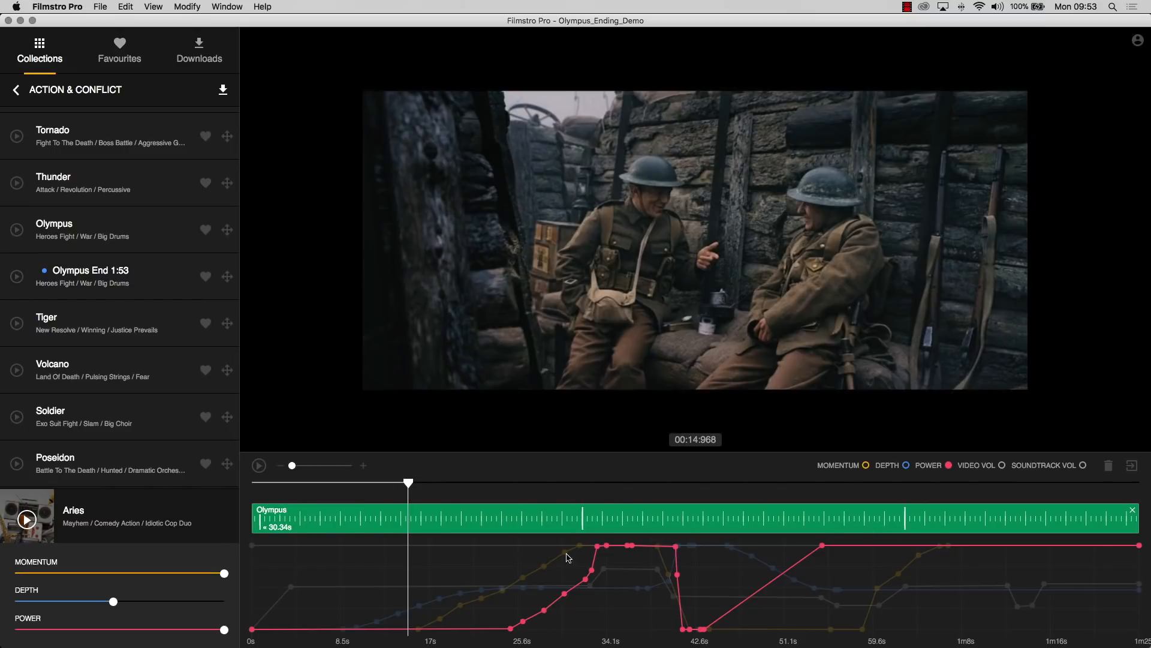
key(space)
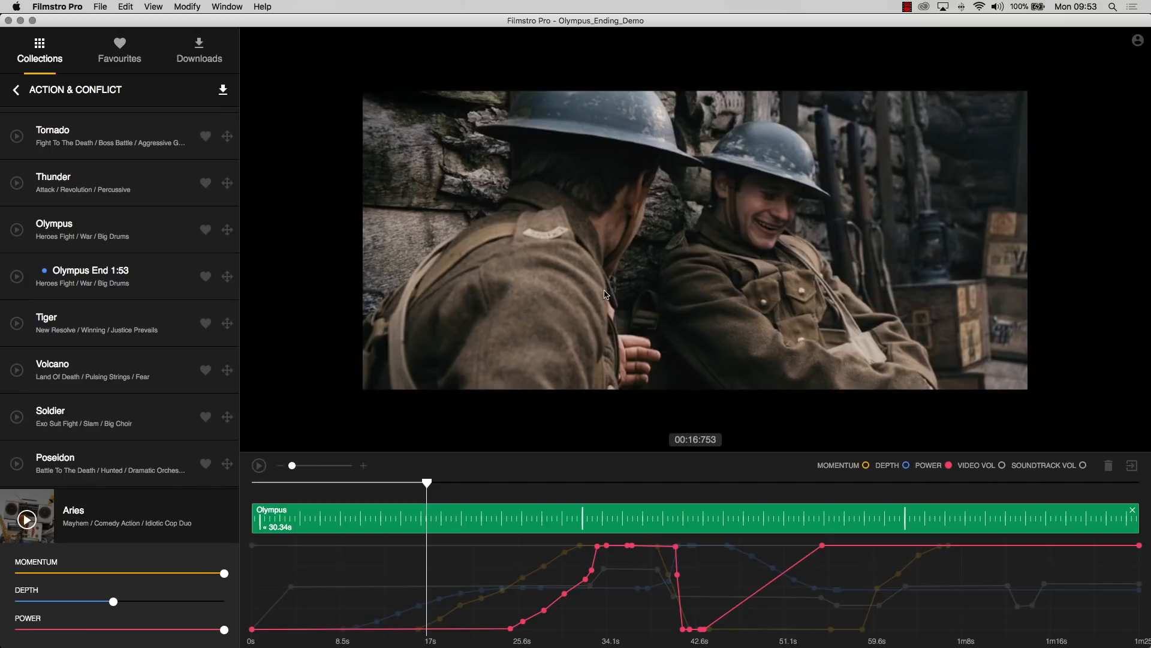
drag(427, 484, 549, 484)
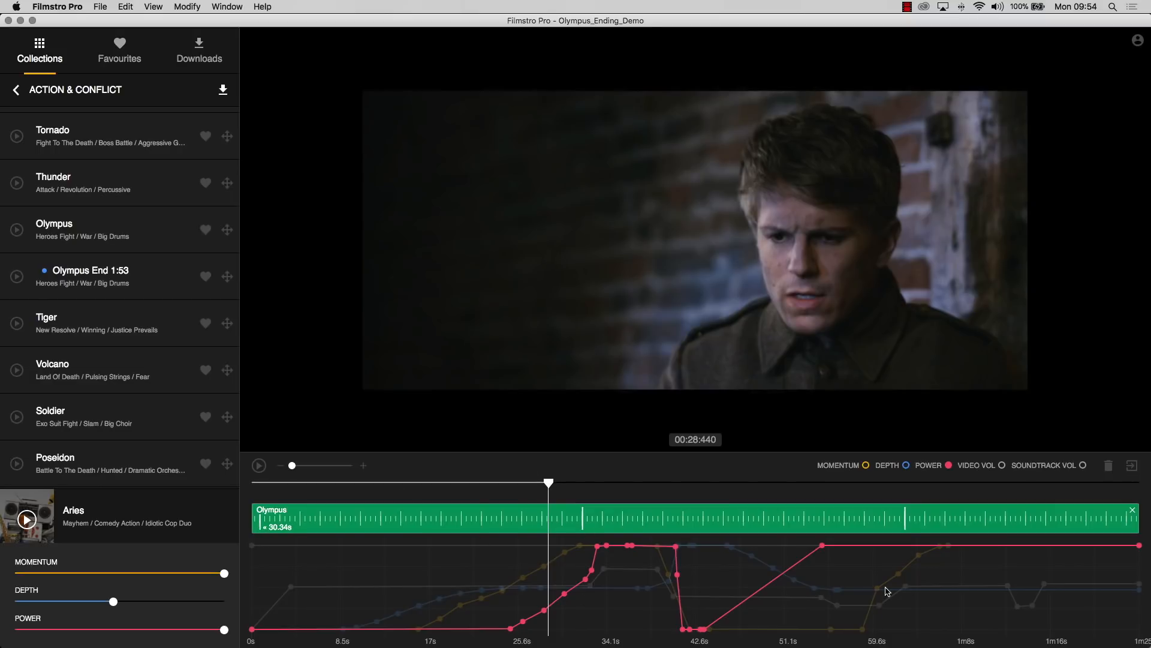
Replace the Olympus clip with the Olympus End 1:53 theme and offset its content by 30.37 s
click(1133, 511)
scroll(225, 275, down, 1)
drag(227, 275, 307, 513)
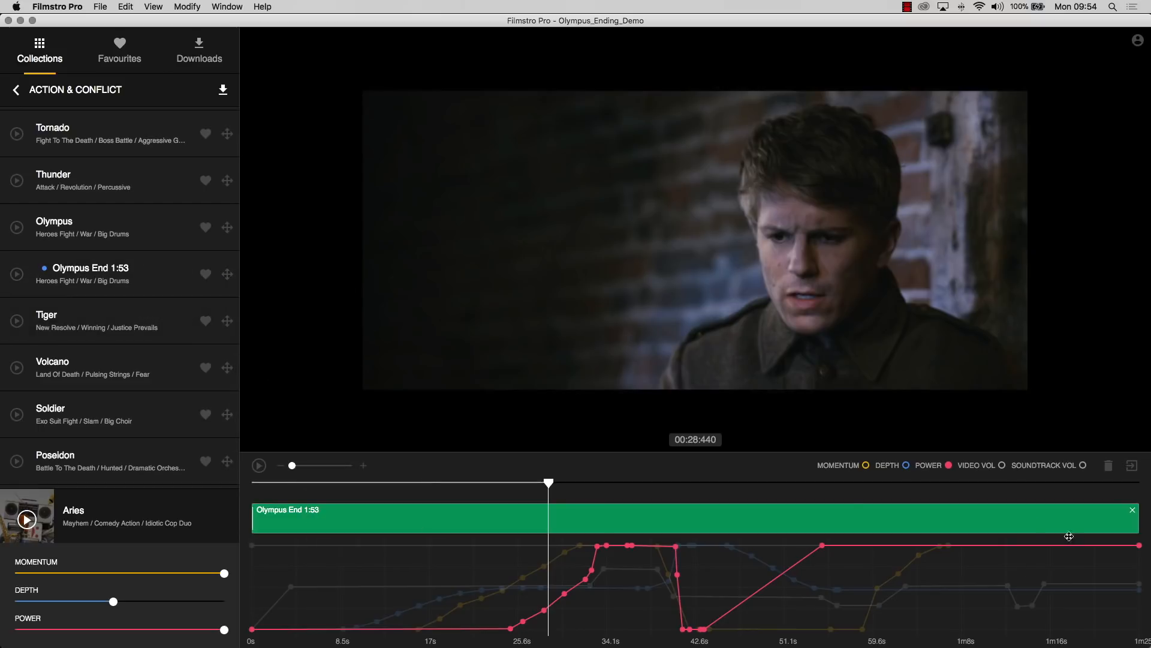
drag(441, 510, 382, 513)
key(super+equal)
scroll(424, 511, left, 5)
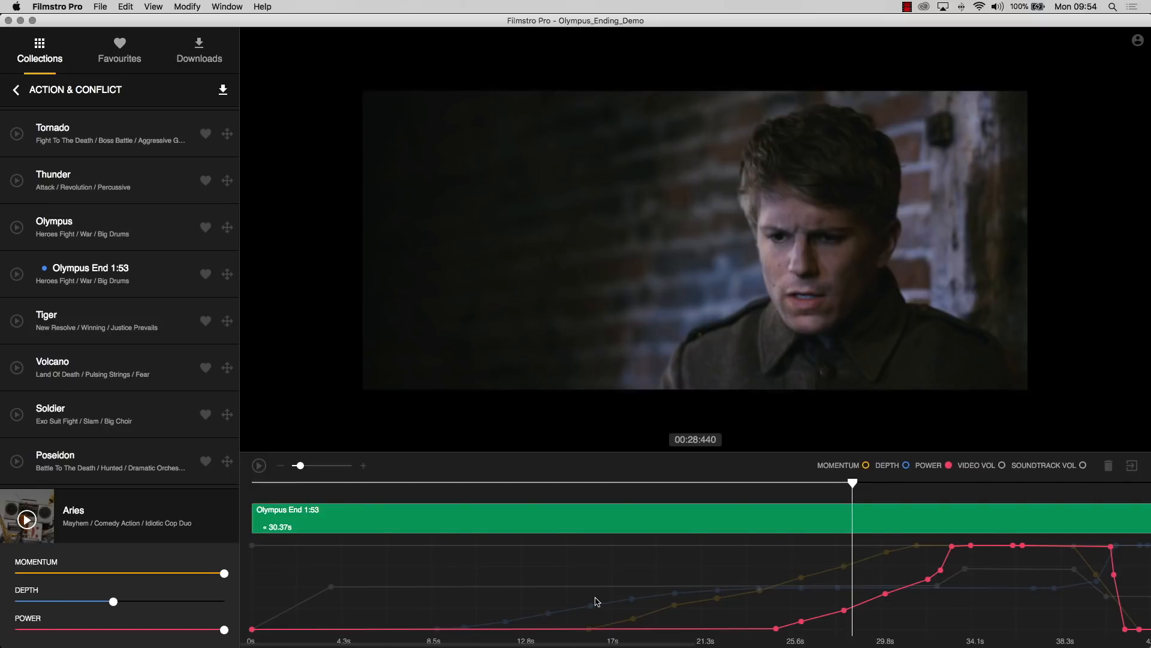
key(super+minus)
drag(549, 484, 987, 489)
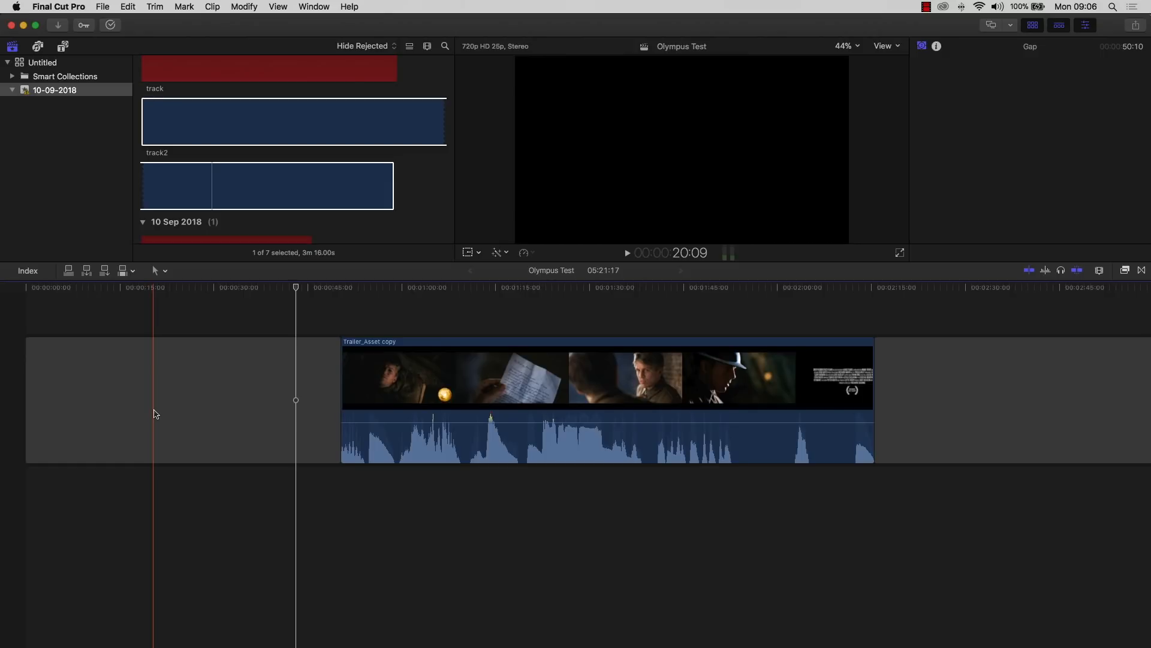
scroll(199, 414, down, 1)
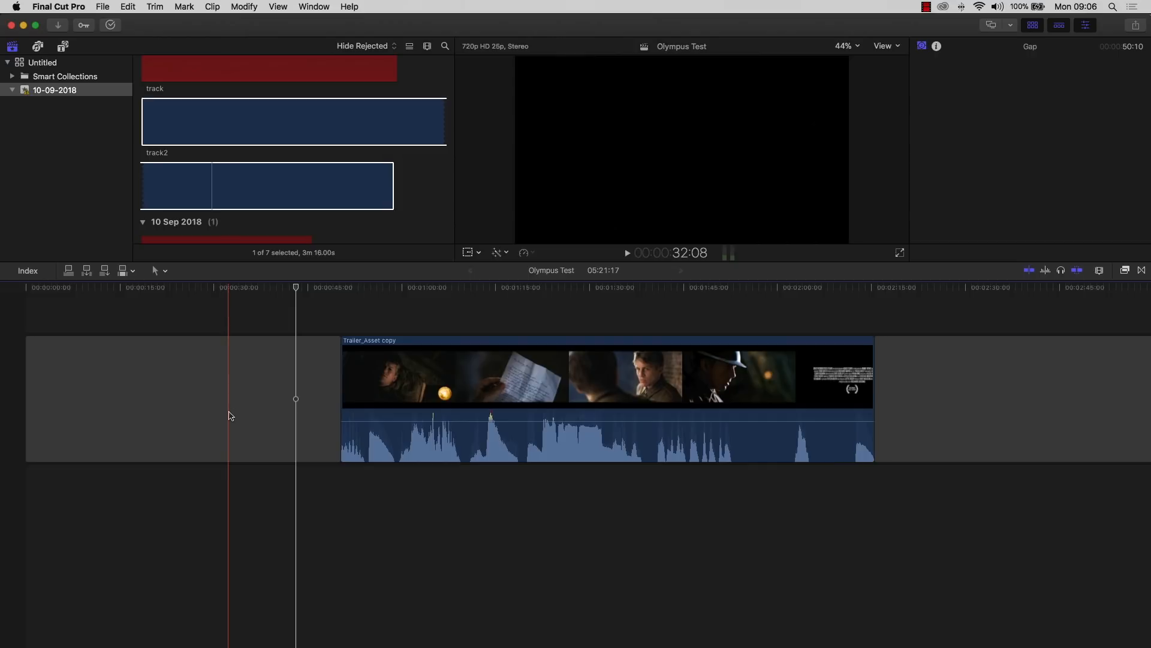
scroll(230, 416, up, 1)
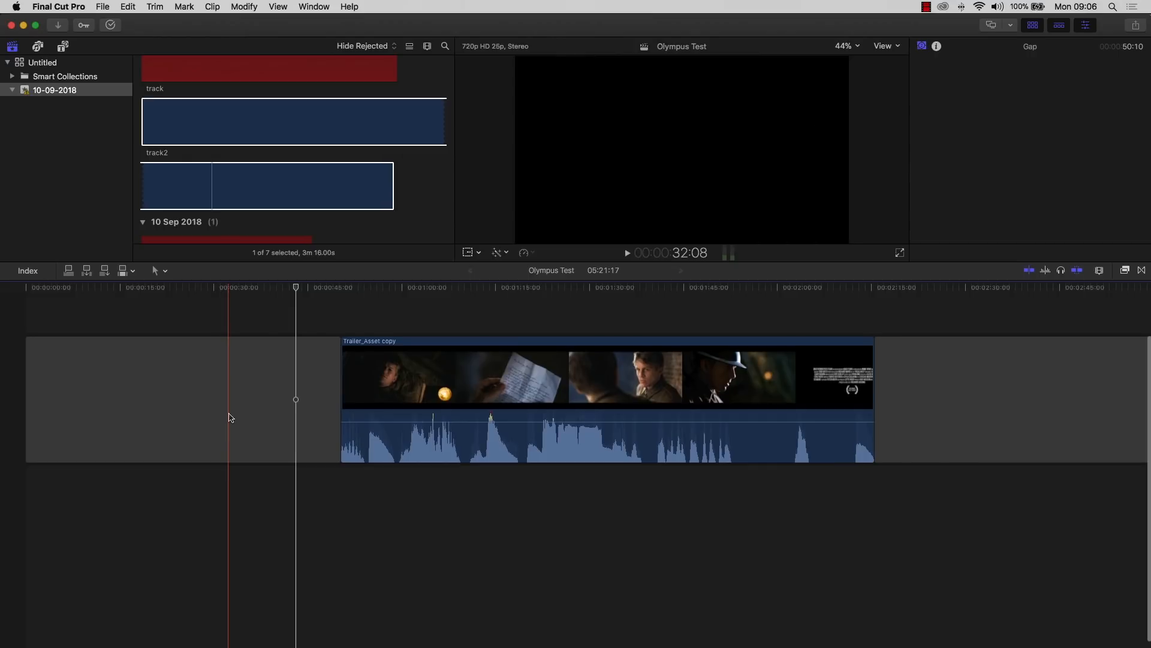
scroll(230, 417, down, 1)
scroll(458, 387, right, 1)
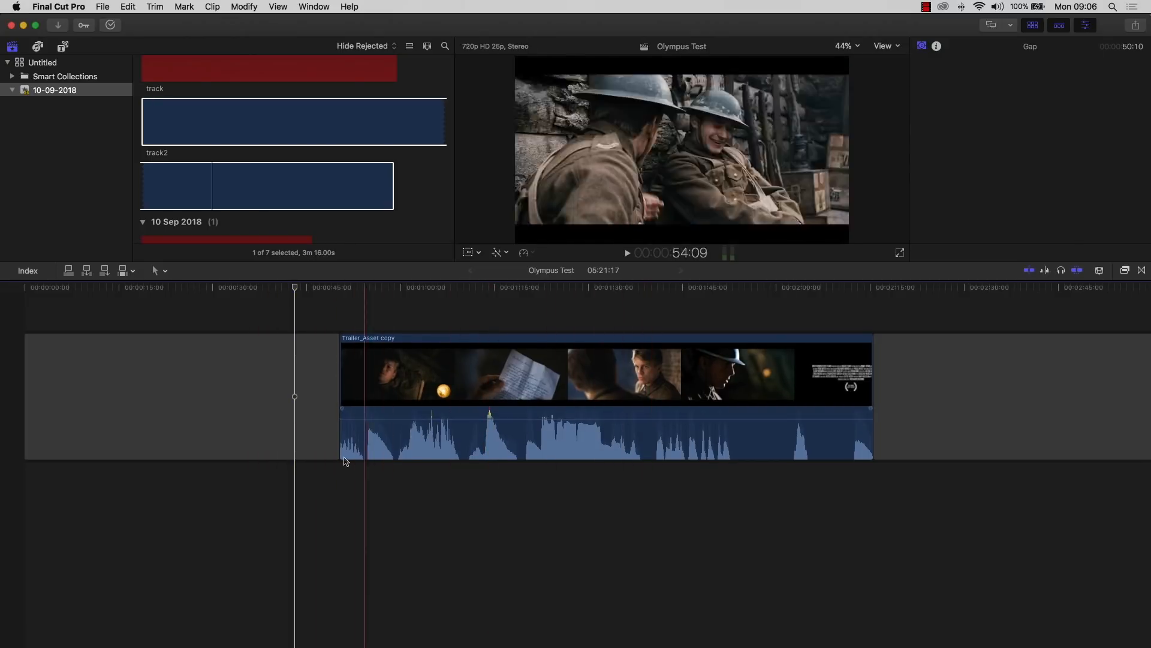
scroll(602, 450, right, 1)
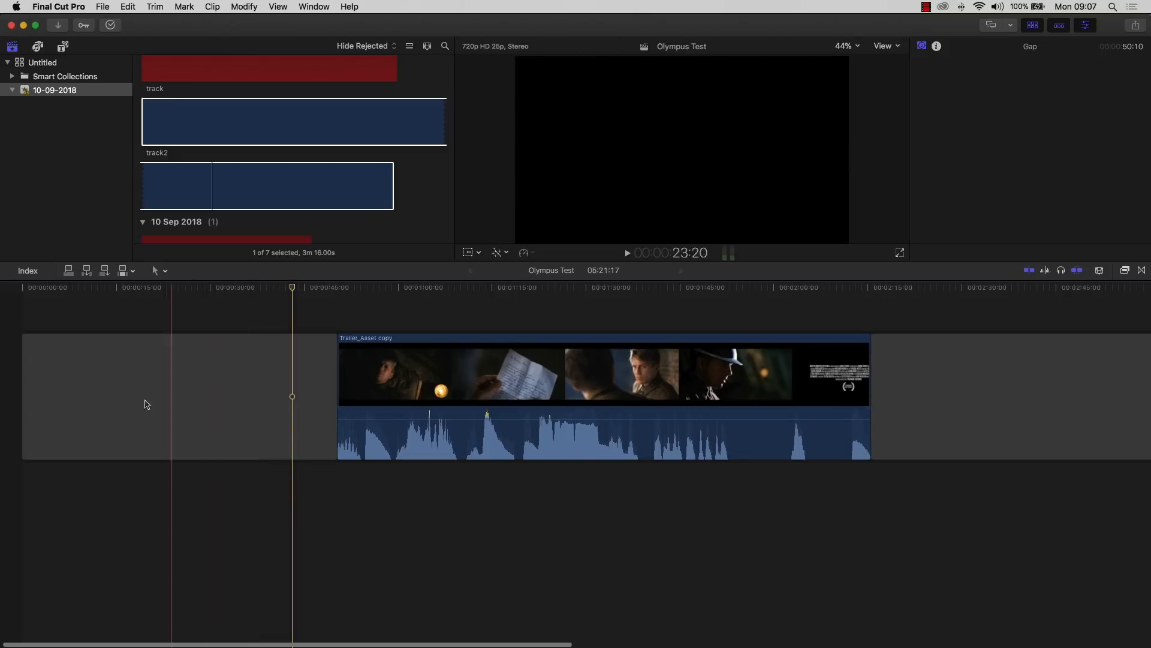
scroll(257, 496, down, 1)
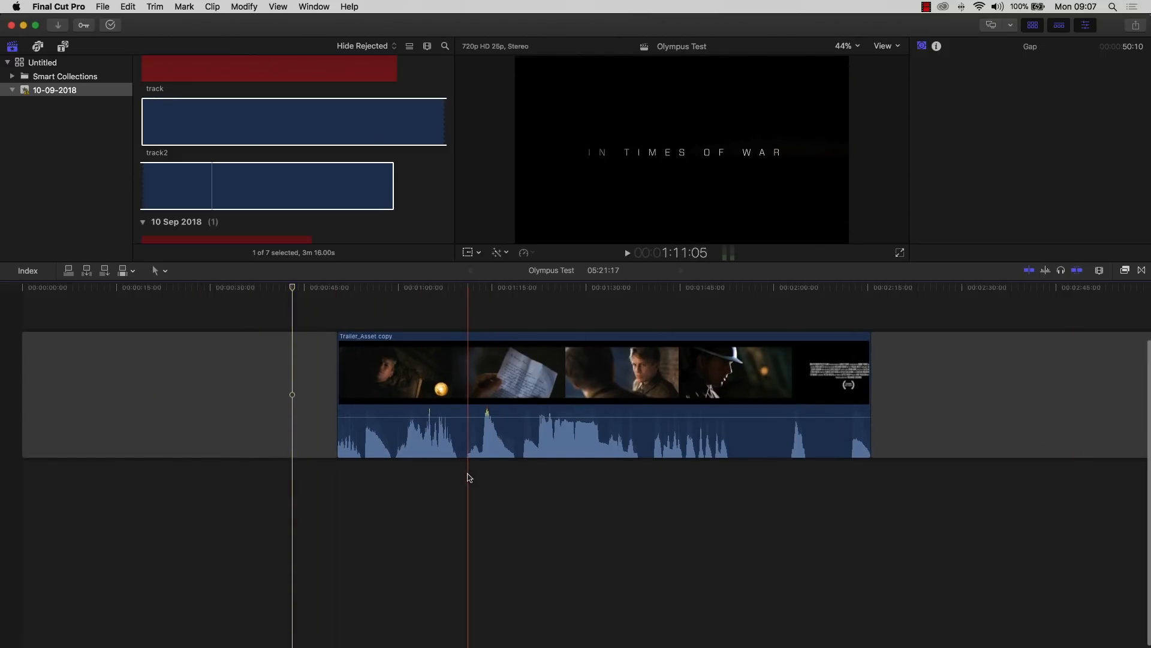
In Final Cut Pro, place track2 beneath the video at the timeline start and trim its end to match Trailer_Asset copy
click(314, 188)
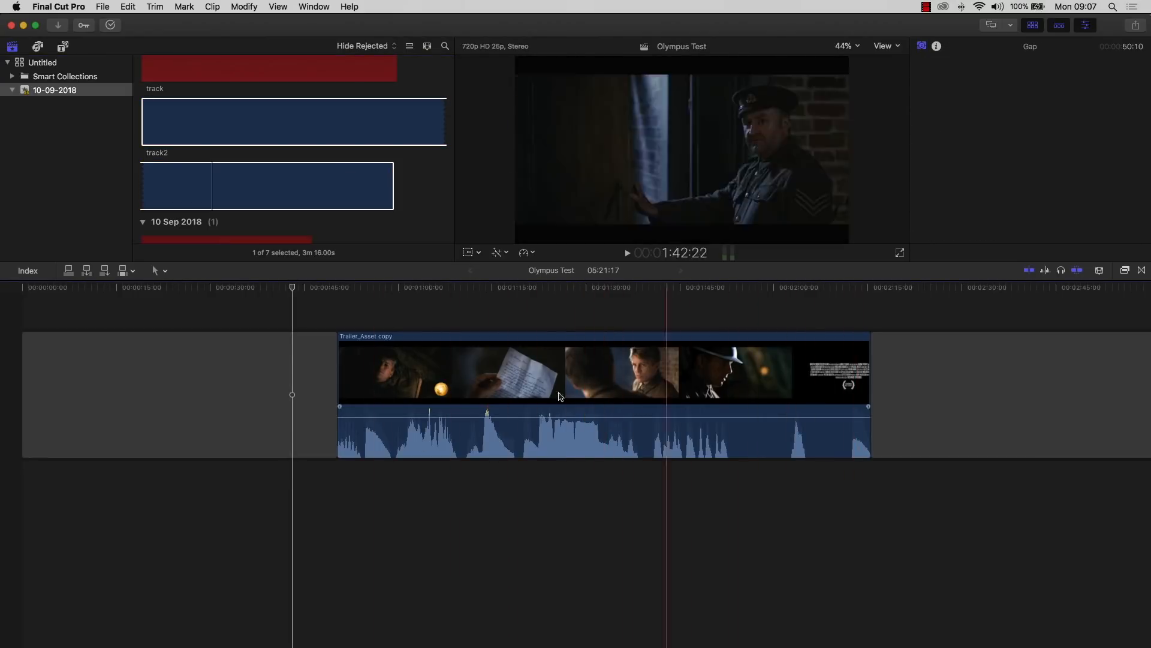
drag(273, 196, 27, 498)
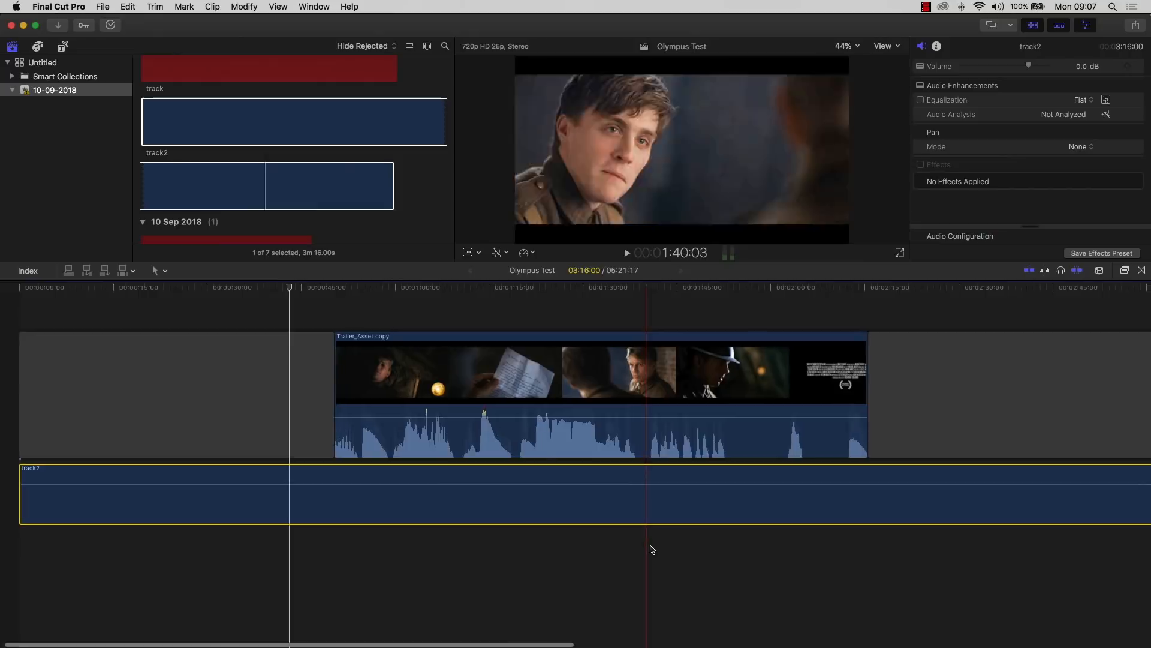
scroll(650, 547, right, 5)
drag(1048, 509, 636, 521)
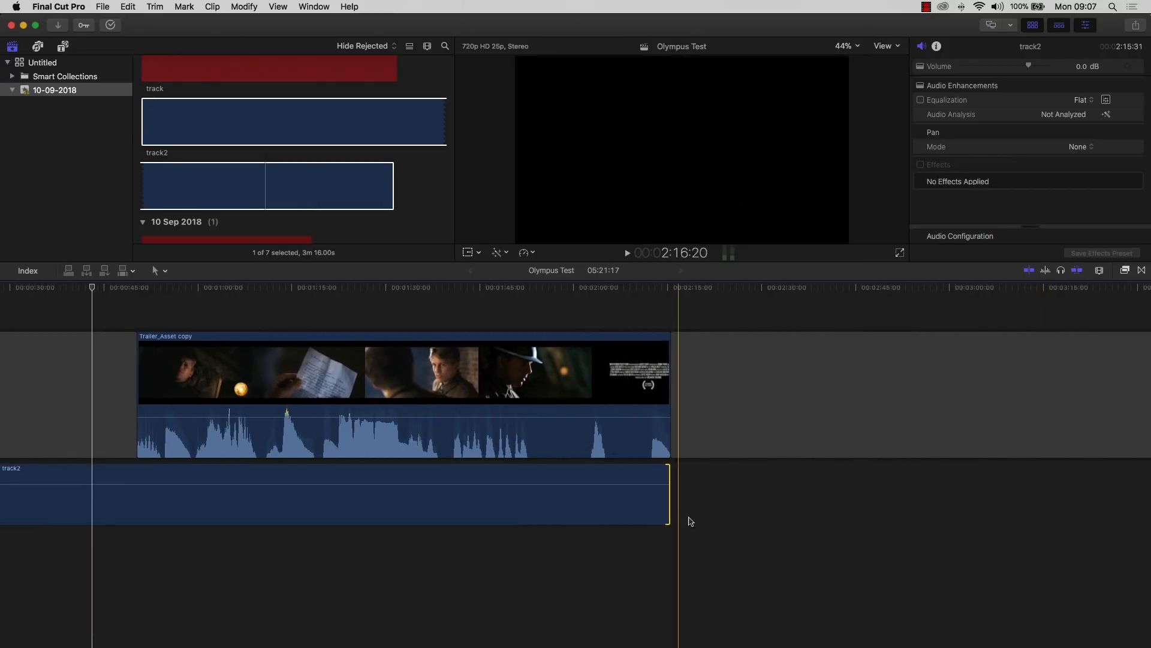
scroll(695, 519, left, 5)
Apply the Filmstro audio effect to the track2 clip and expand its momentum, depth and power parameters
click(681, 507)
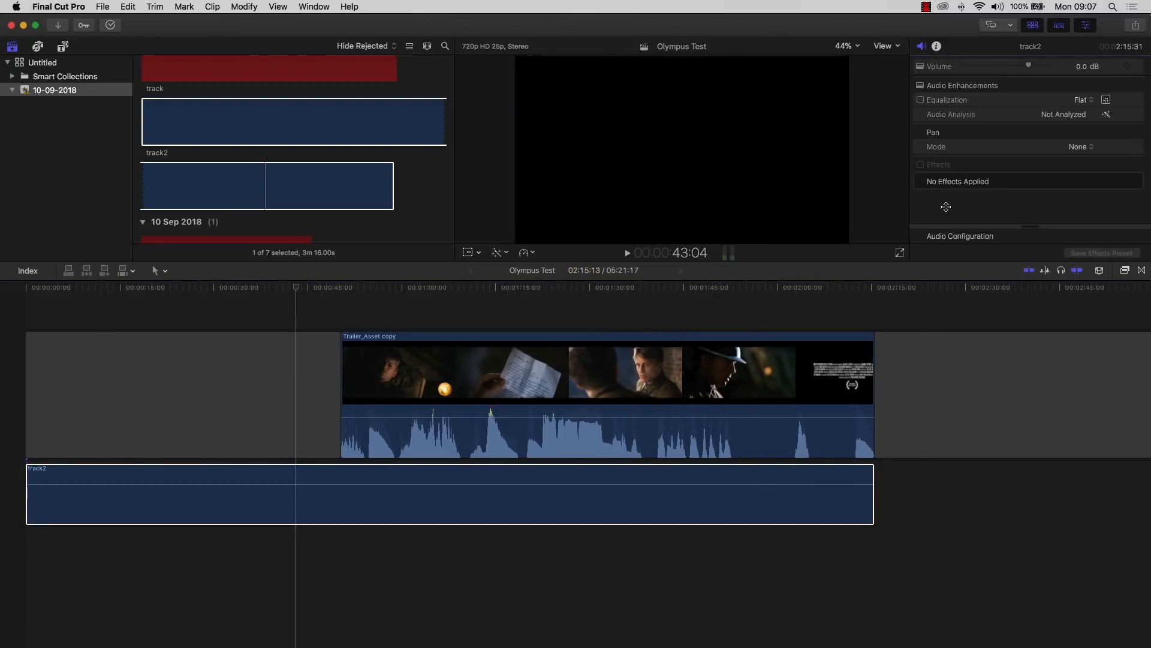
click(1126, 271)
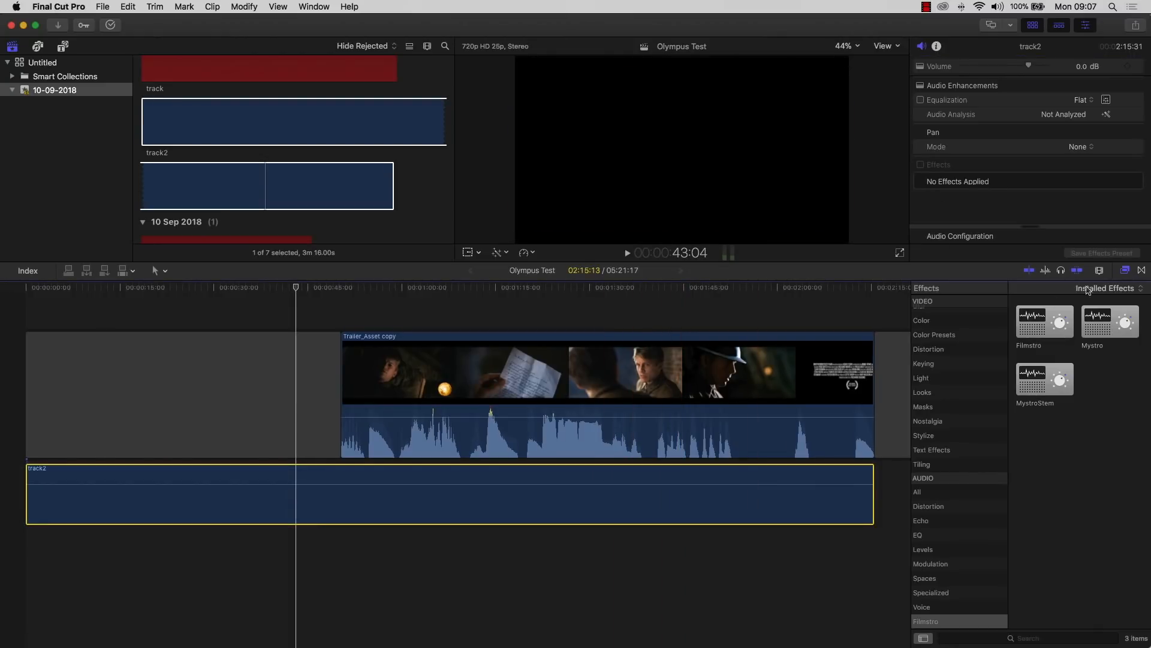
drag(1038, 336, 607, 513)
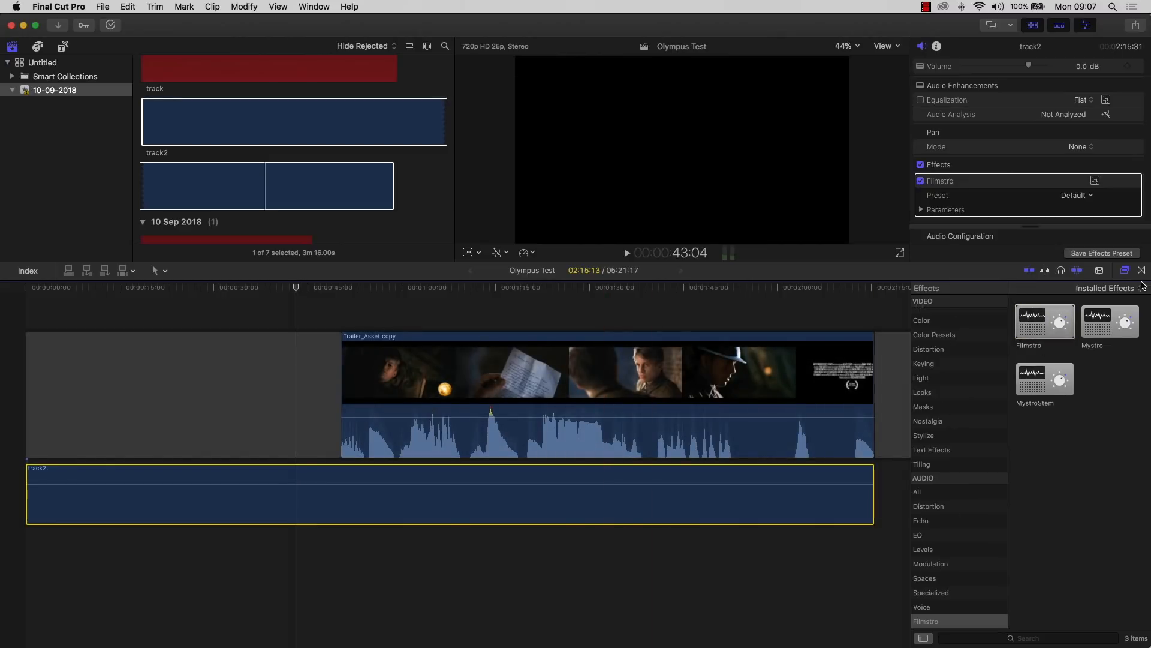
click(1126, 271)
click(922, 211)
scroll(972, 201, down, 3)
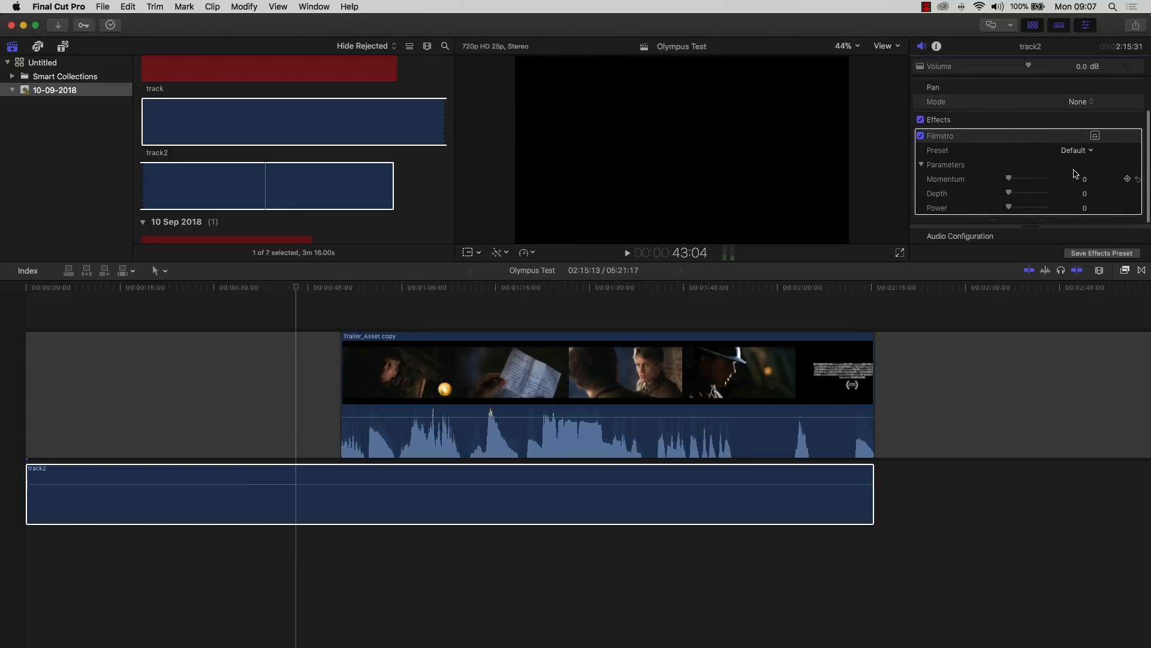
Load the Olympus End 1:53 theme from the New Tracks collection into track2's Filmstro effect and close the effect editor
click(1096, 138)
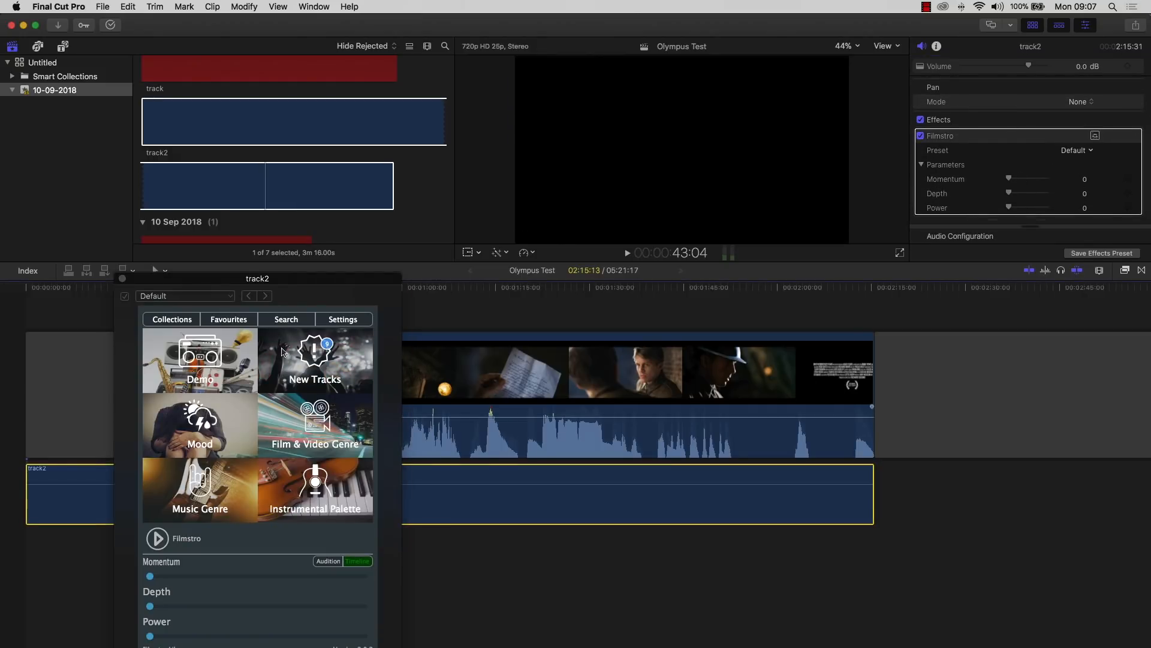
click(318, 362)
scroll(268, 440, down, 3)
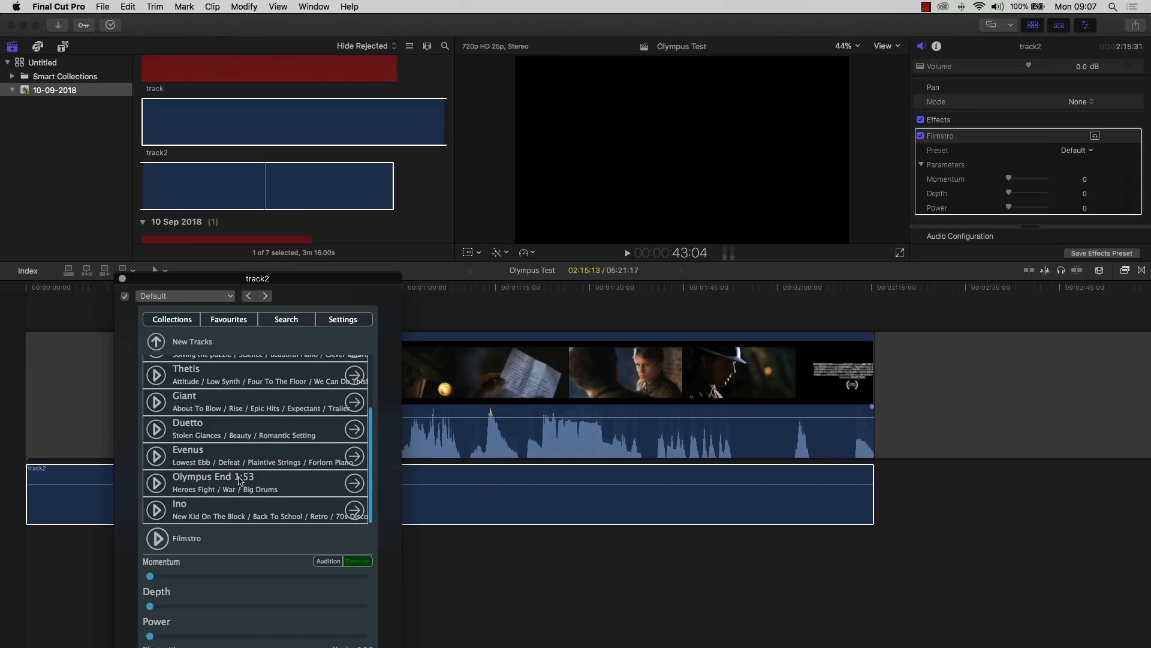
click(355, 484)
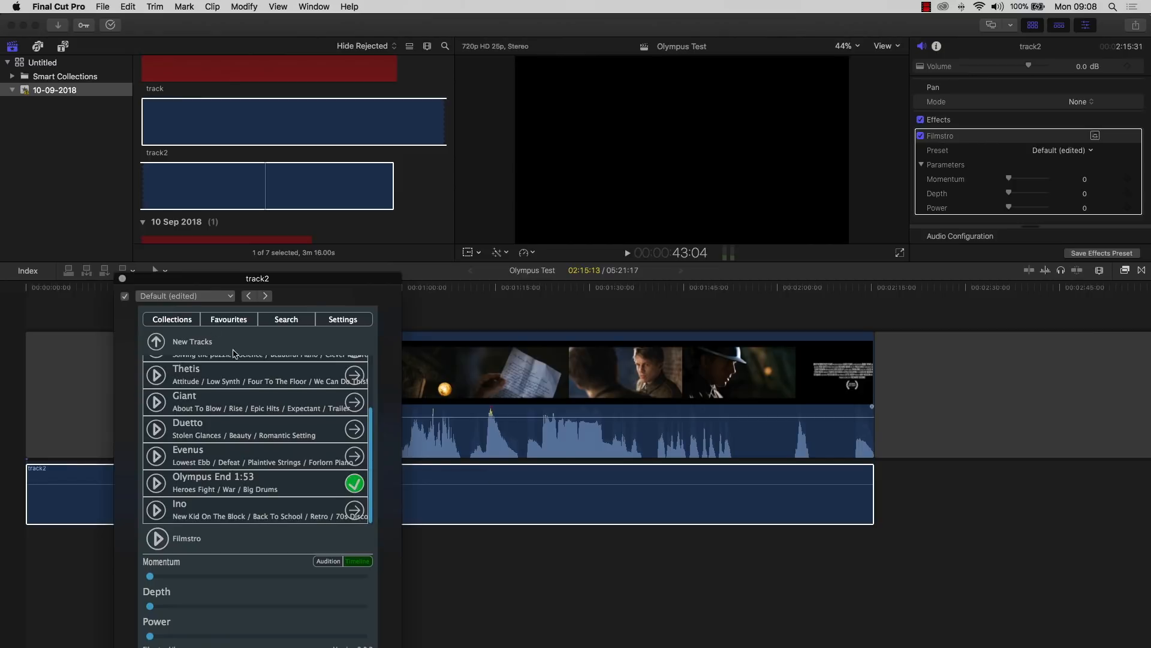
click(122, 279)
Trim track2 at both ends to 1:25:07 and move it so its musical ending and start align with Trailer_Asset copy
click(150, 492)
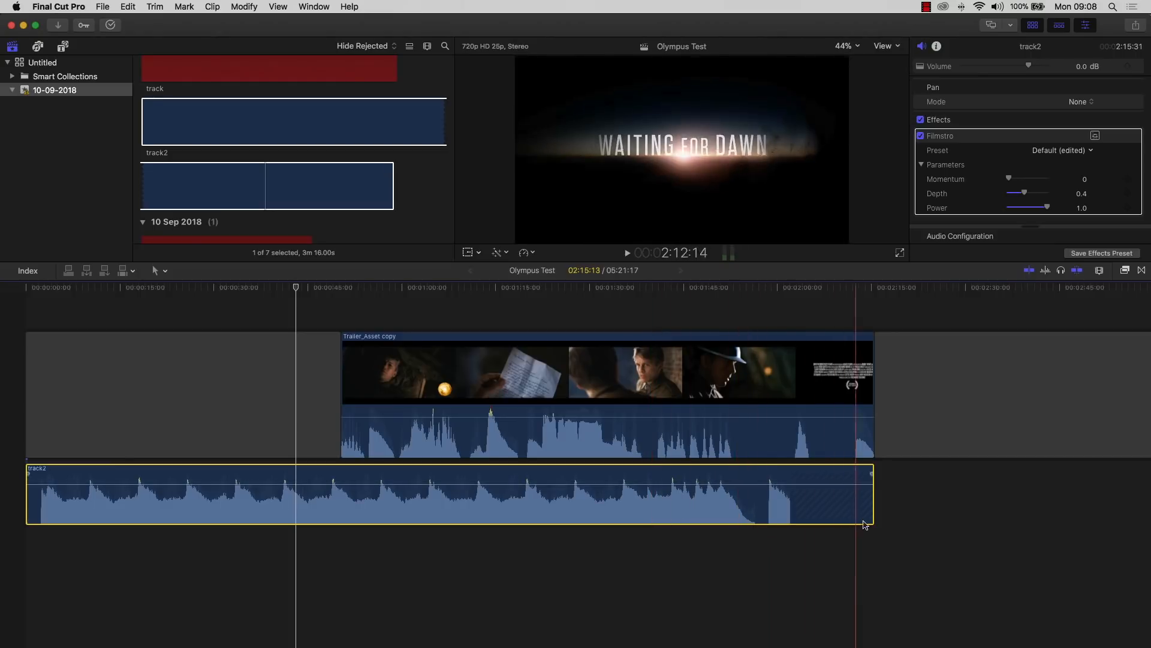
drag(872, 522, 764, 523)
click(463, 473)
drag(463, 474, 613, 478)
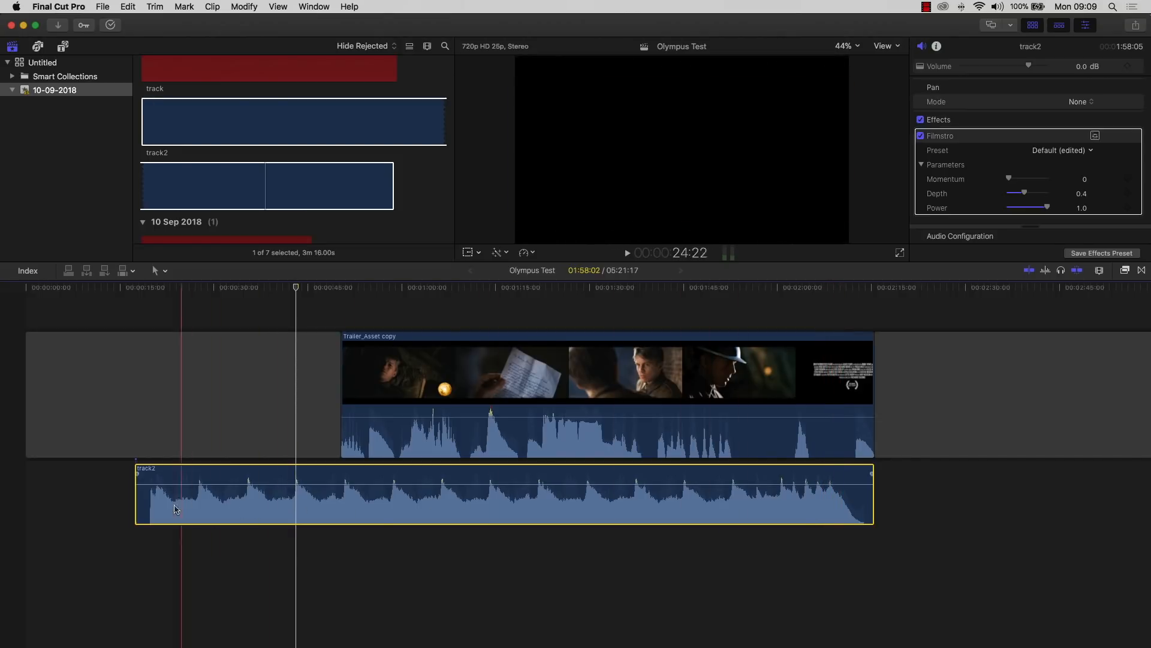
click(137, 517)
drag(138, 517, 341, 517)
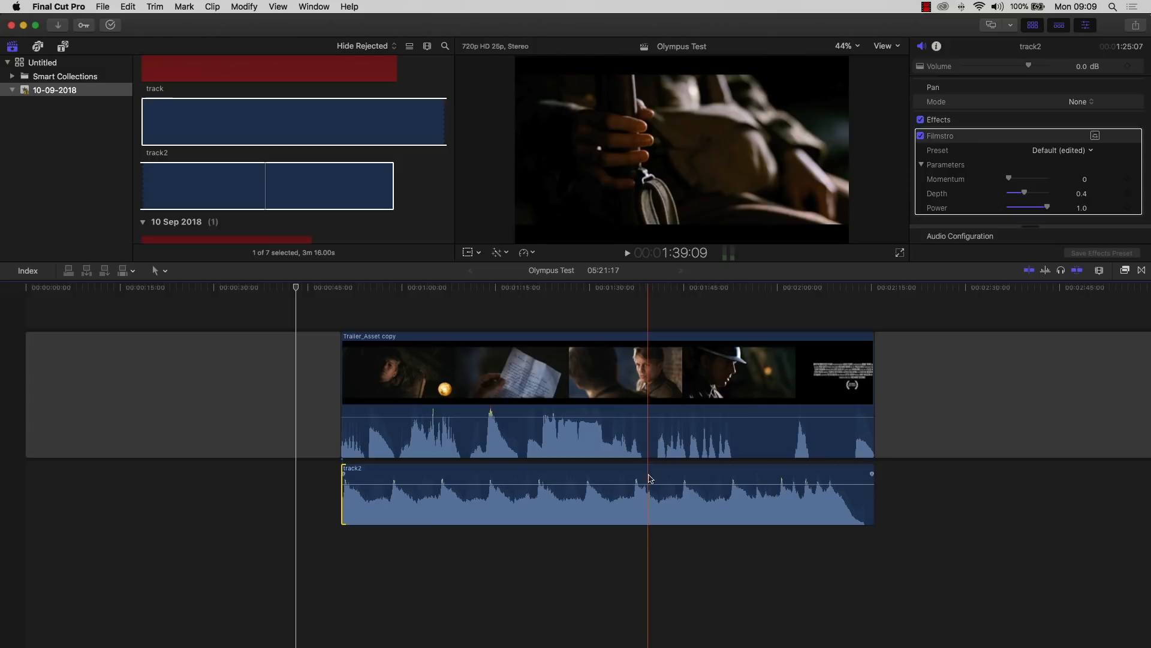
Show the audio animation of the track2 clip with the Filmstro: Momentum curve
click(715, 475)
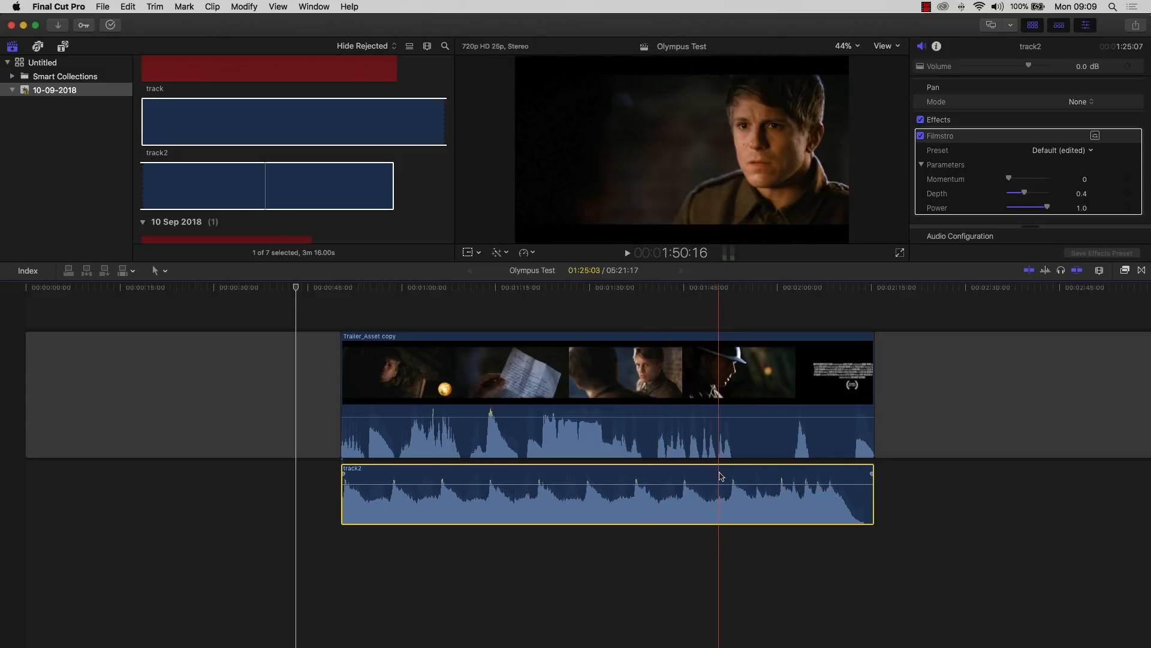
right_click(719, 475)
mouse_move(751, 529)
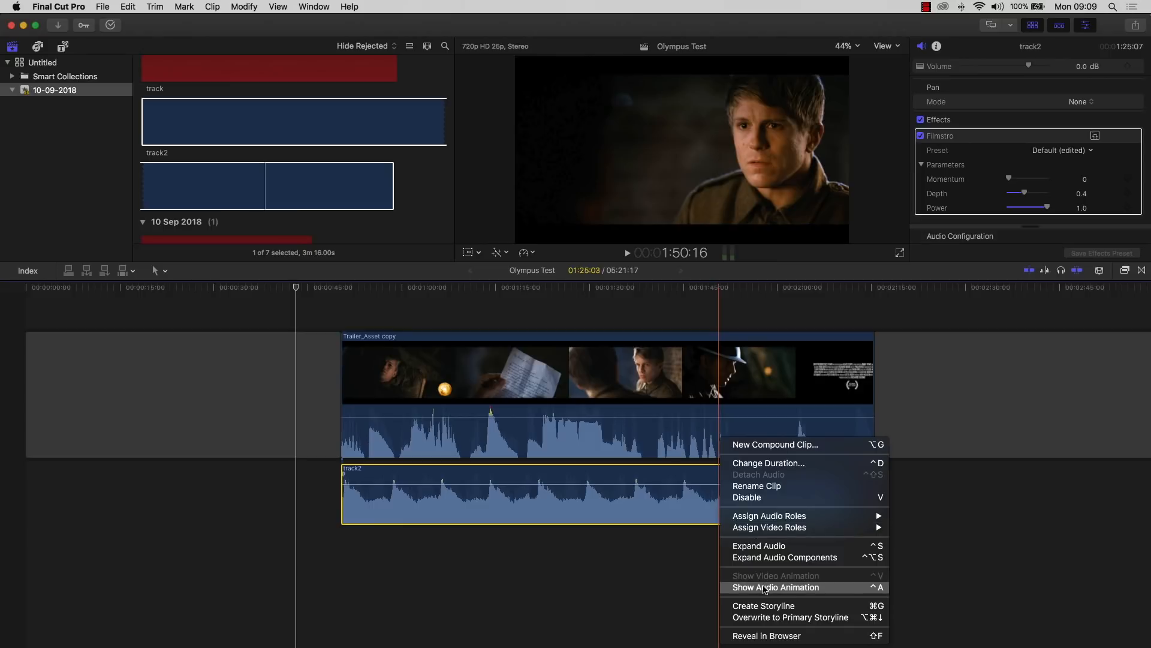
click(764, 590)
click(393, 543)
click(423, 559)
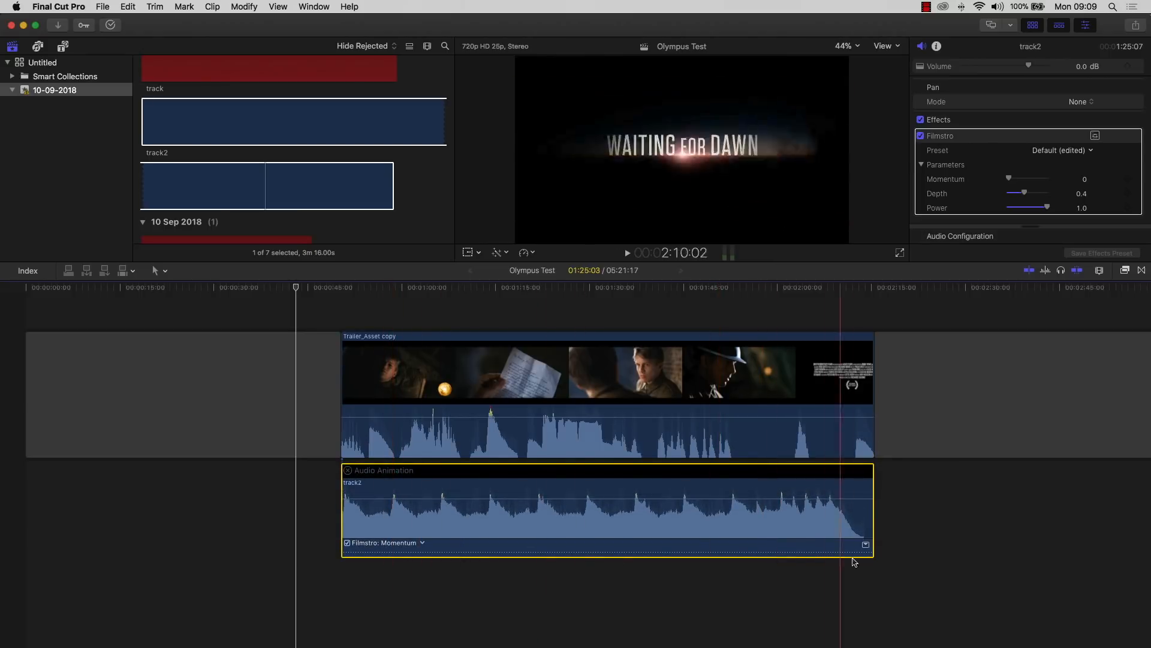
Remove the Filmstro effect from the track2 clip beneath Trailer_Asset copy and delete the clip
click(865, 546)
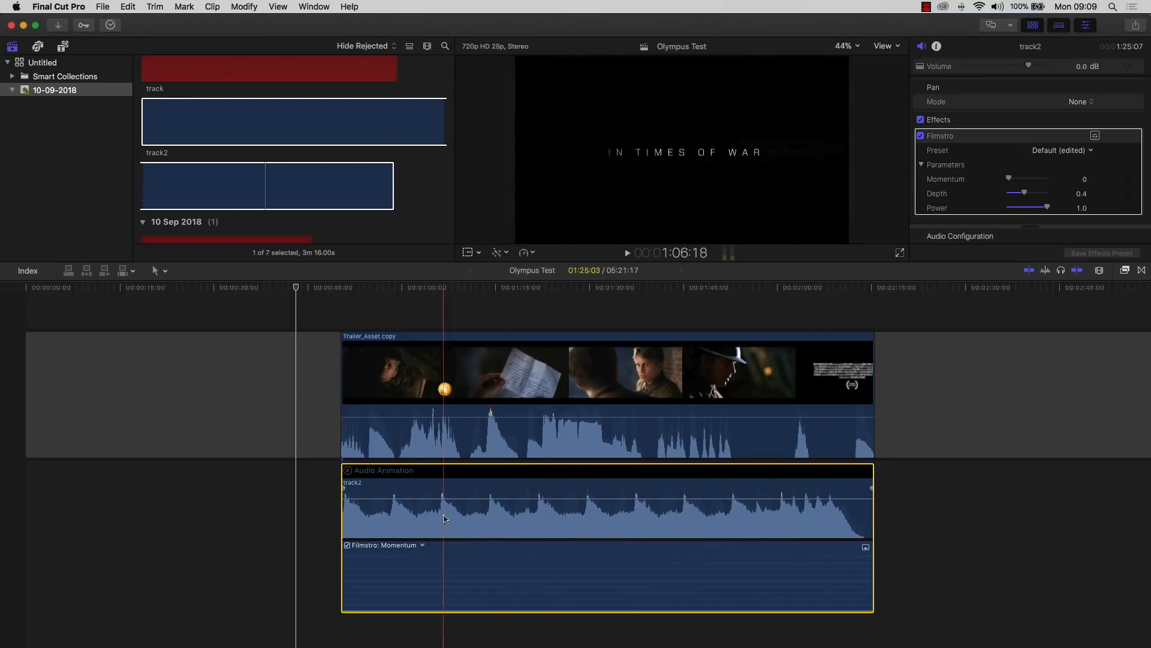
click(907, 543)
click(786, 554)
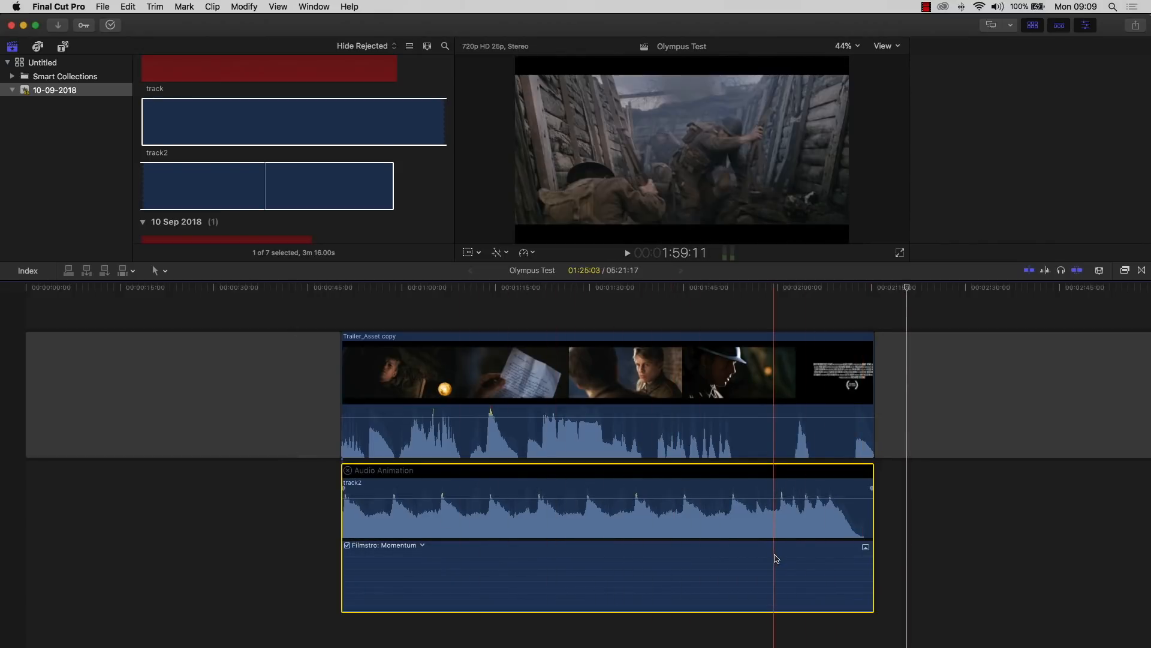
key(Delete)
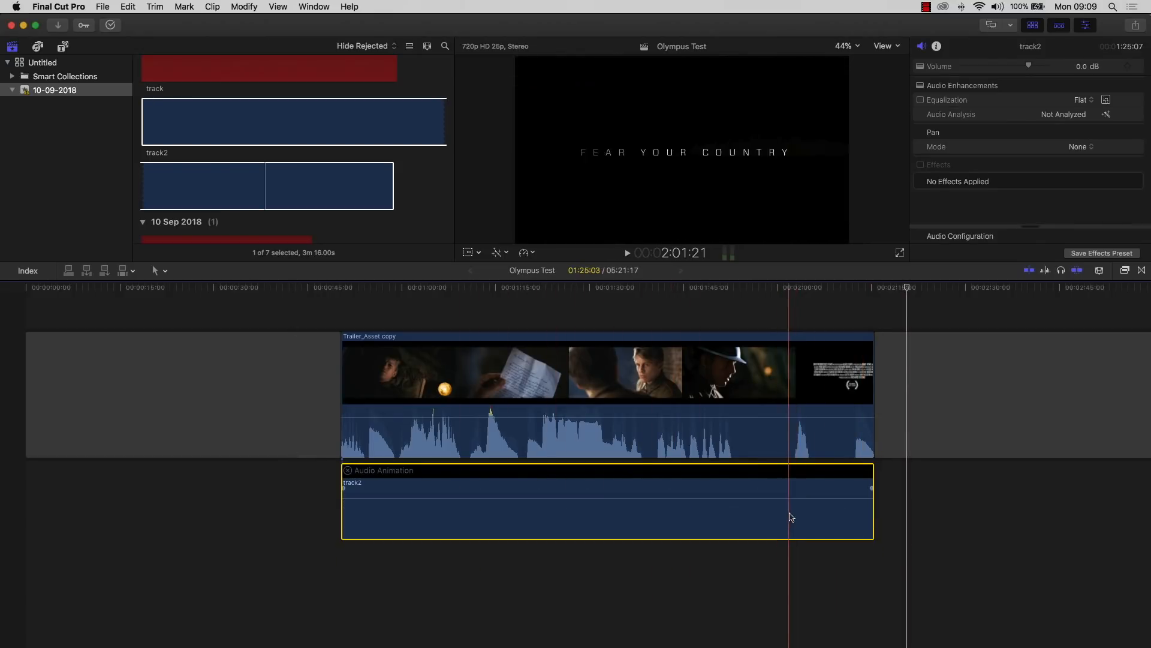
key(Delete)
Move the already automated track2 clip from the end of the timeline to align beneath the Trailer_Asset copy clip
scroll(789, 517, right, 10)
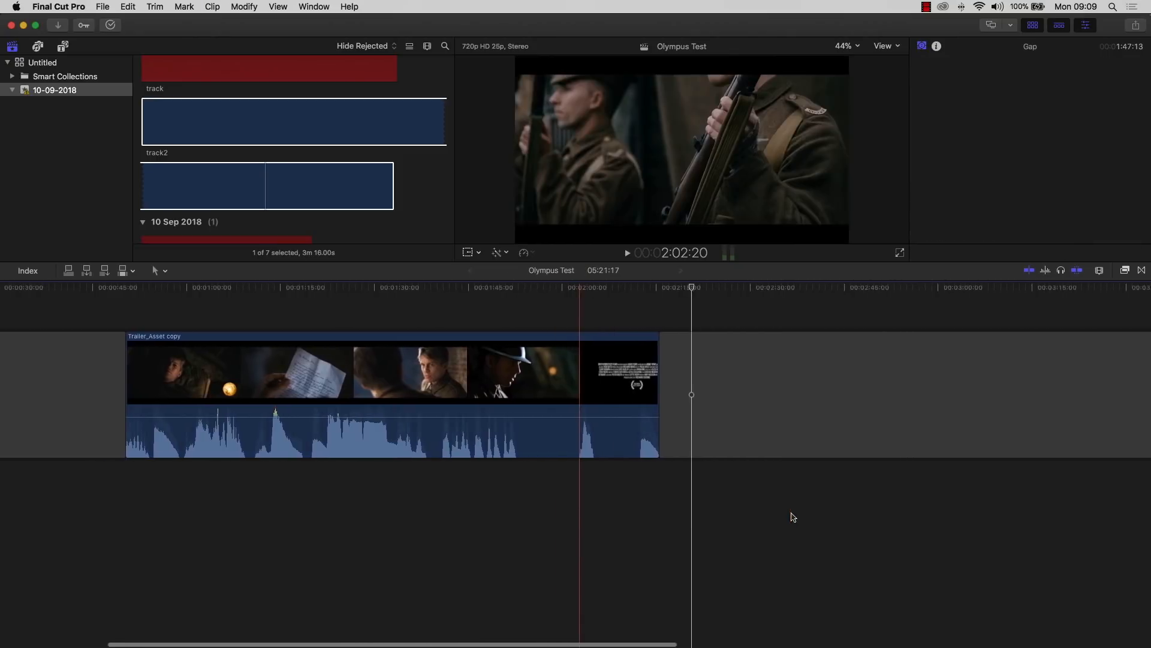
scroll(794, 517, right, 5)
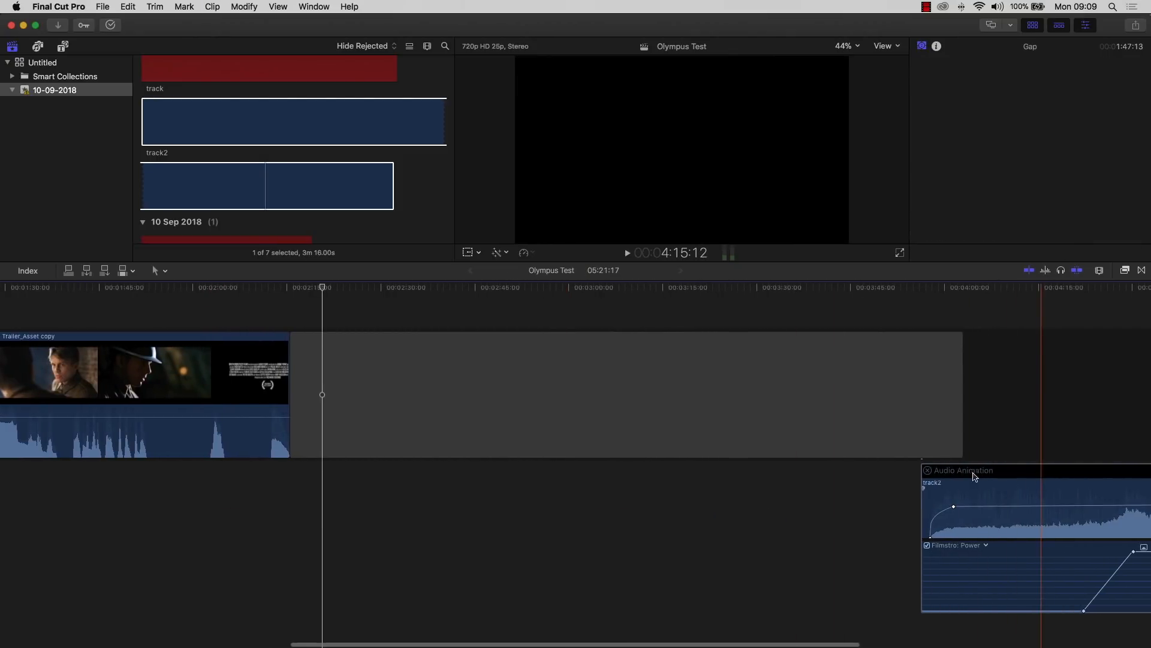
click(1072, 576)
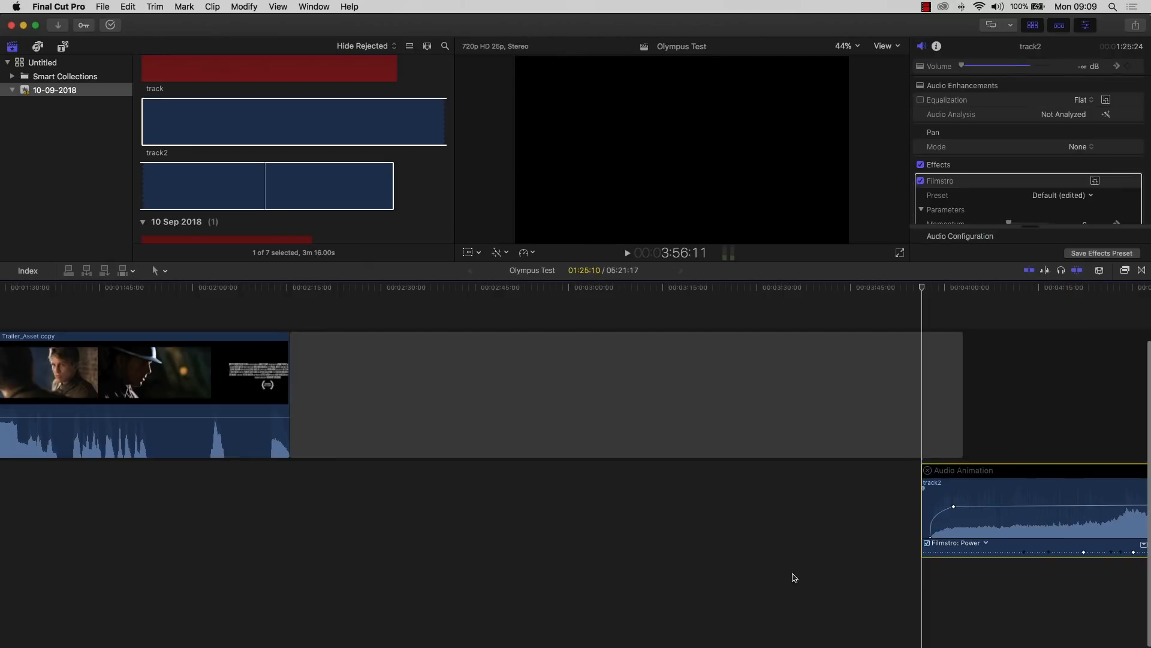
drag(1063, 487, 244, 496)
scroll(244, 496, left, 10)
drag(760, 483, 465, 505)
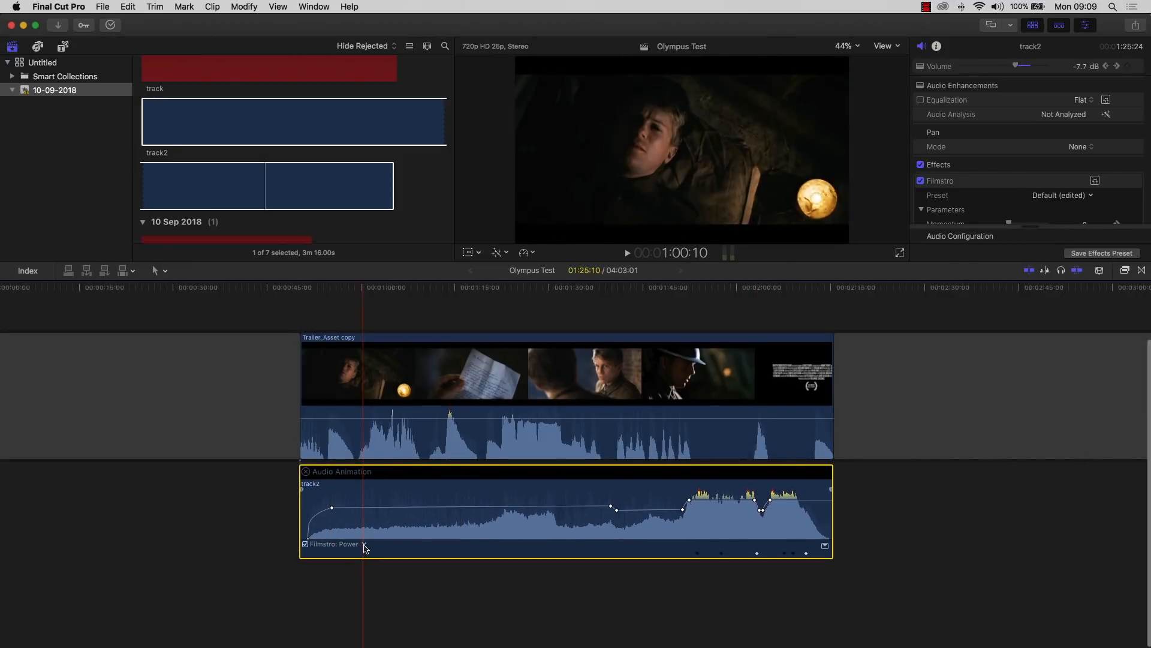
Expand the Filmstro audio animation of the track2 clip and view its Depth curve instead of Power
click(825, 545)
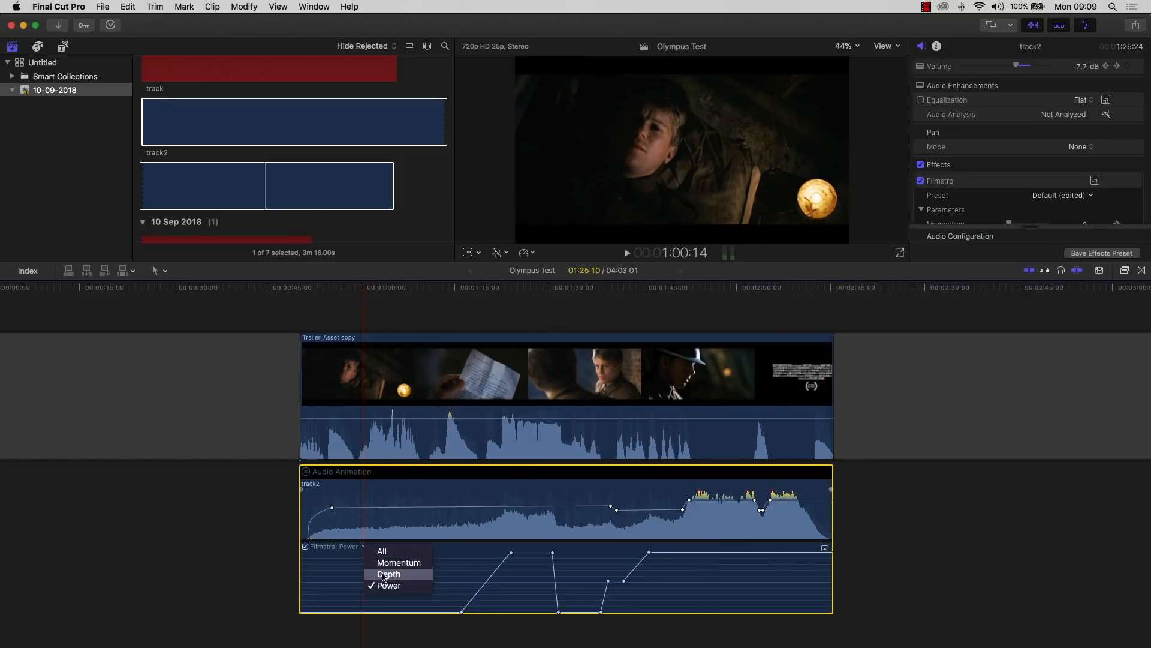
click(385, 575)
click(363, 546)
click(519, 563)
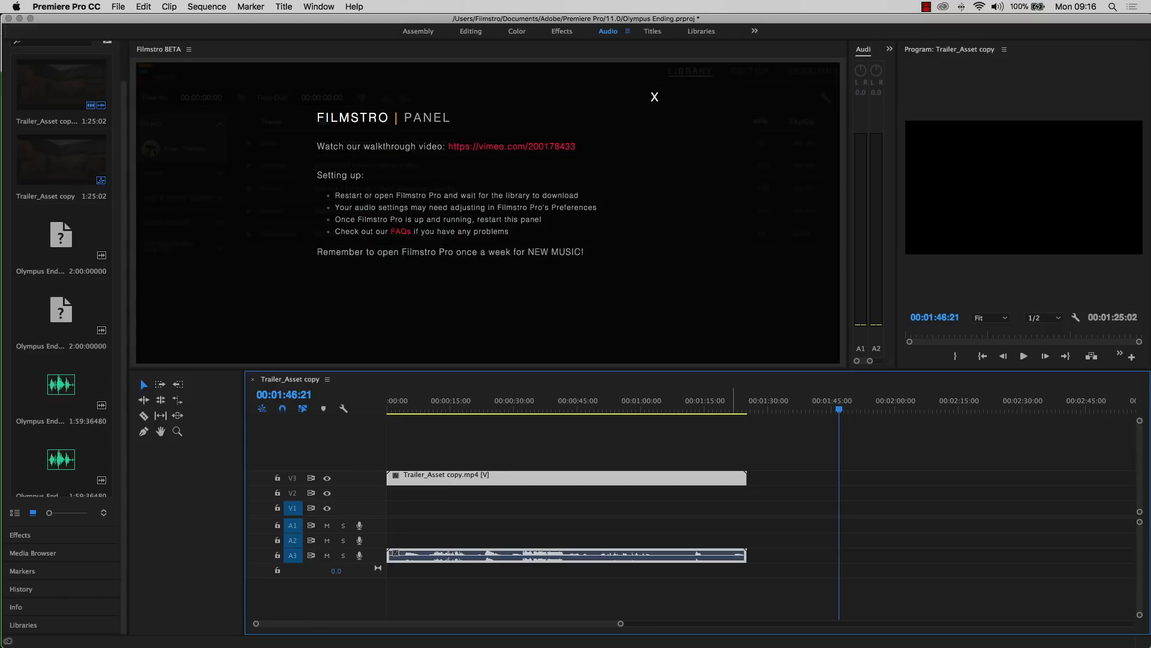
Switch to Premiere Pro, place the playhead just past the end of Trailer_Asset copy and close the Filmstro panel's introduction
drag(839, 409, 770, 409)
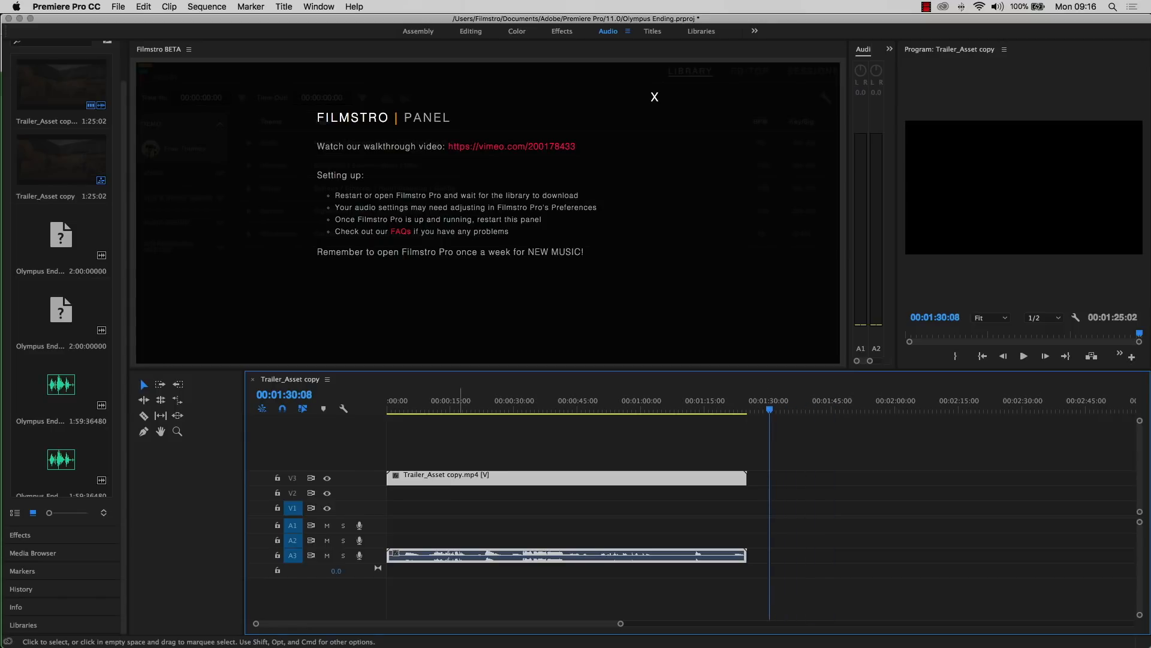
click(433, 407)
click(761, 408)
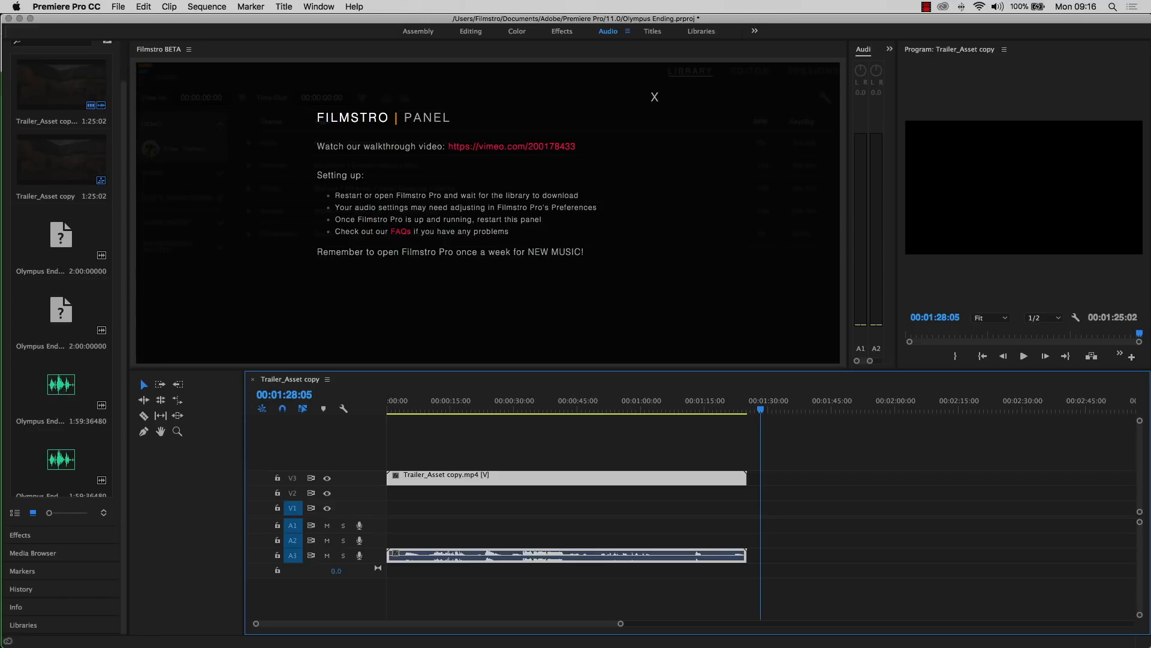
click(655, 97)
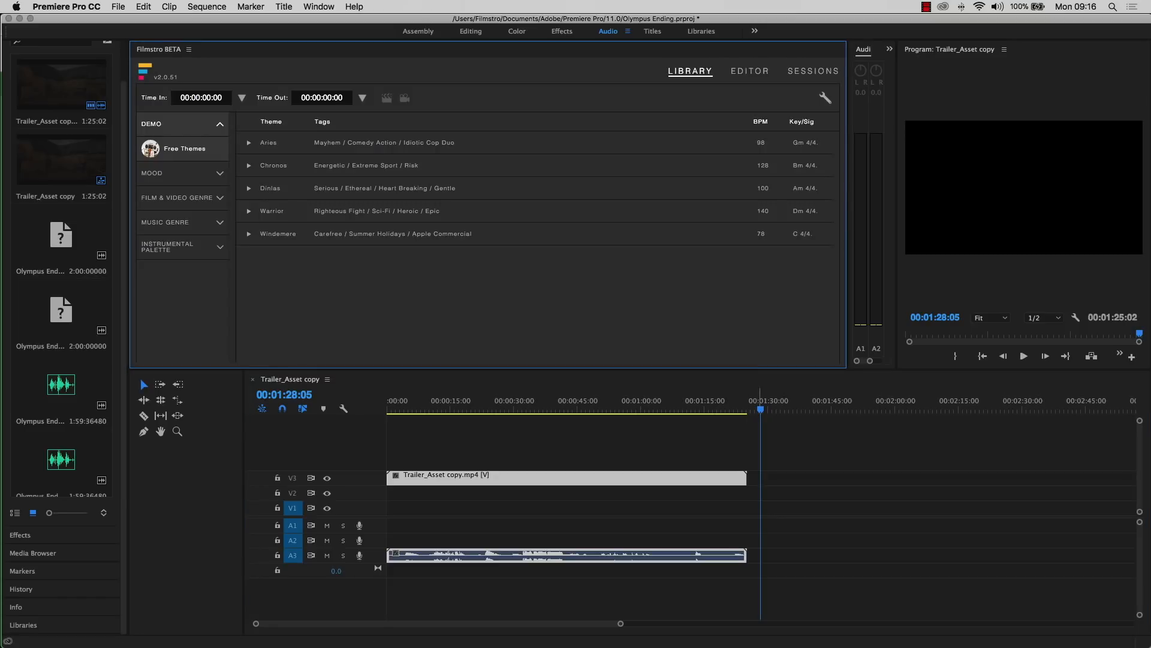
Set Filmstro's Time In to 00:00:00:00 and Time Out to 00:01:58:04 from the timeline playhead
drag(761, 409, 386, 409)
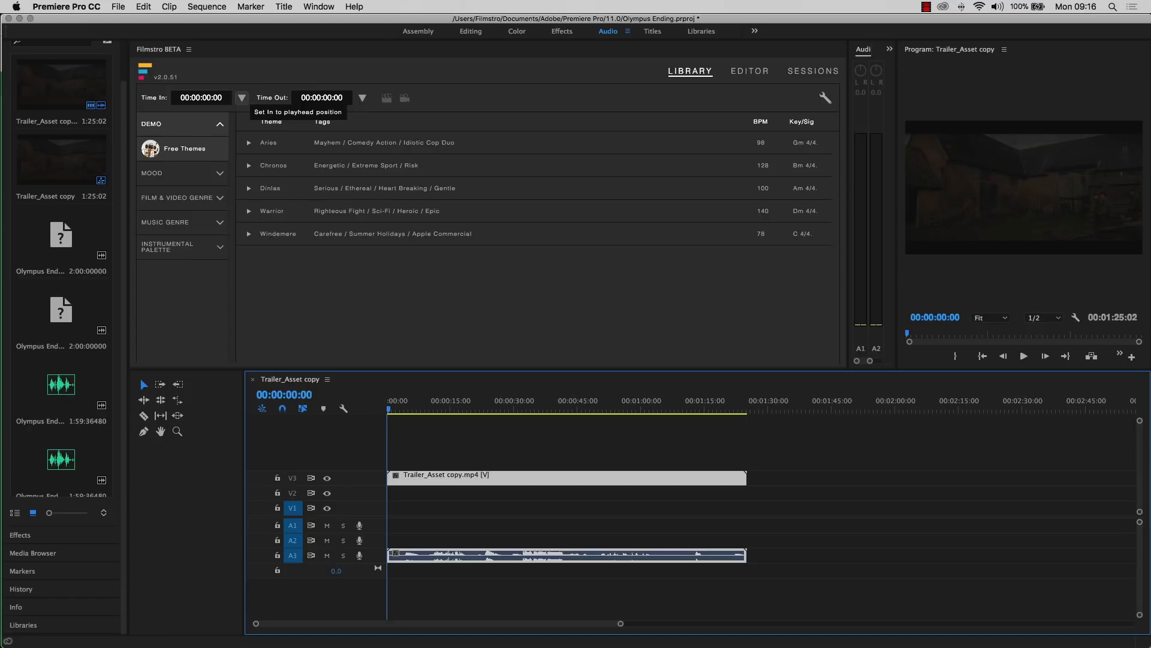
click(242, 98)
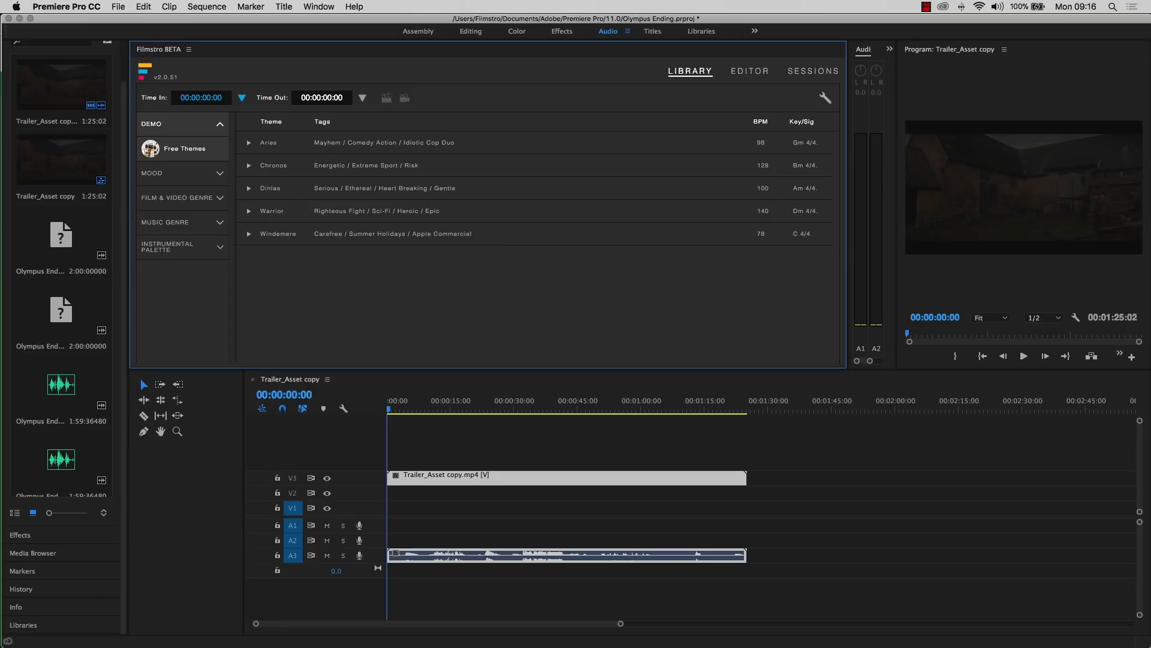
drag(388, 408, 886, 409)
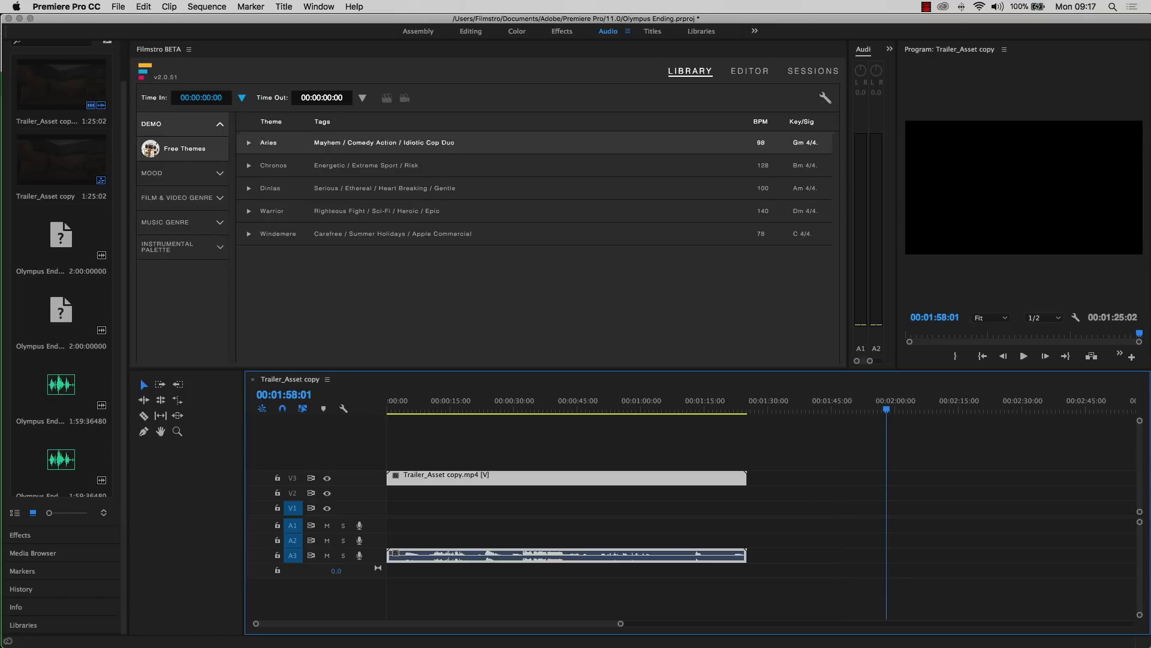
click(362, 97)
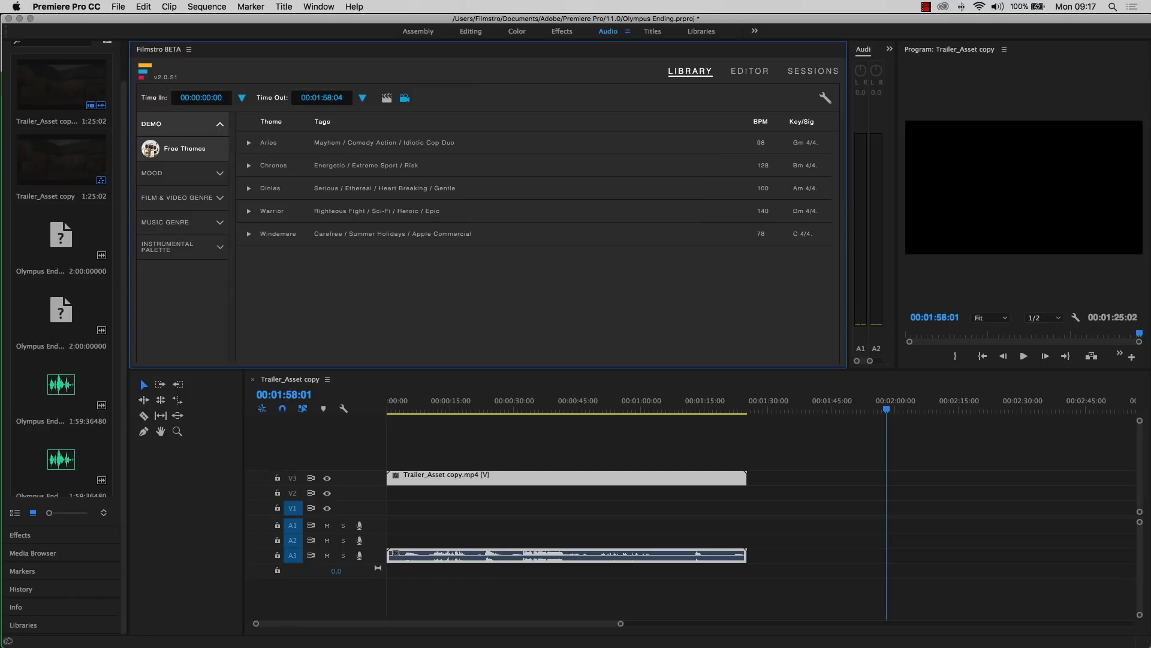
Load the Olympus End 1:53 theme from the Action & Conflict film and video genre into the Filmstro editor
click(749, 72)
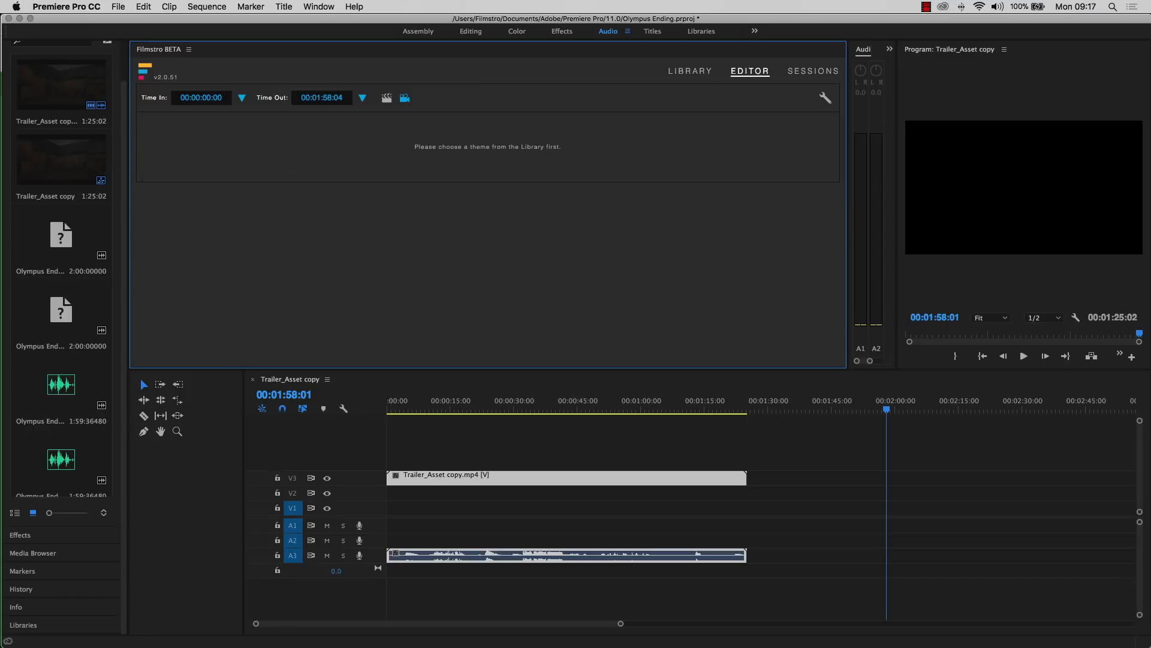
click(689, 71)
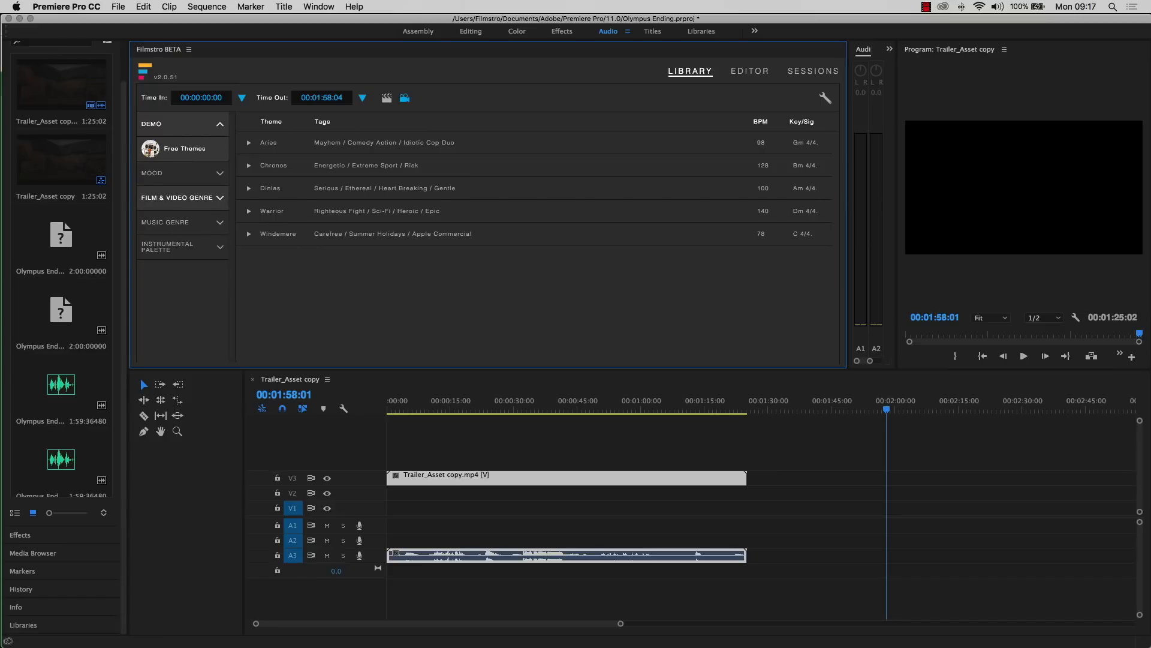
click(180, 197)
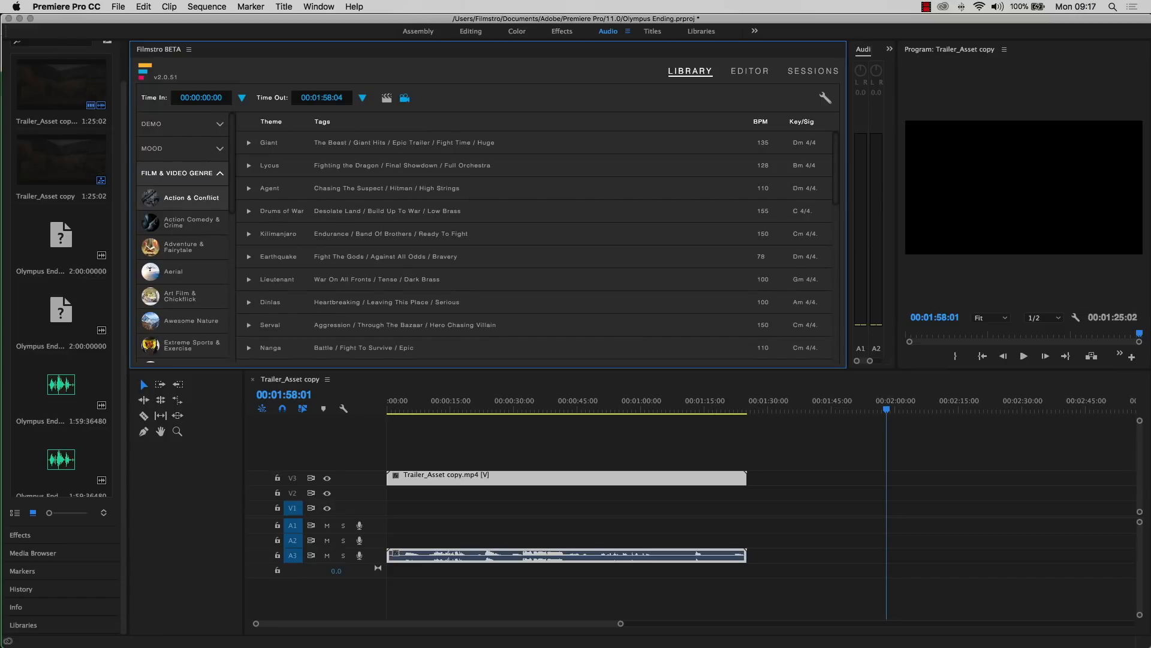
scroll(420, 216, down, 5)
scroll(419, 222, down, 9)
scroll(533, 246, down, 3)
click(534, 303)
scroll(558, 330, down, 4)
click(587, 258)
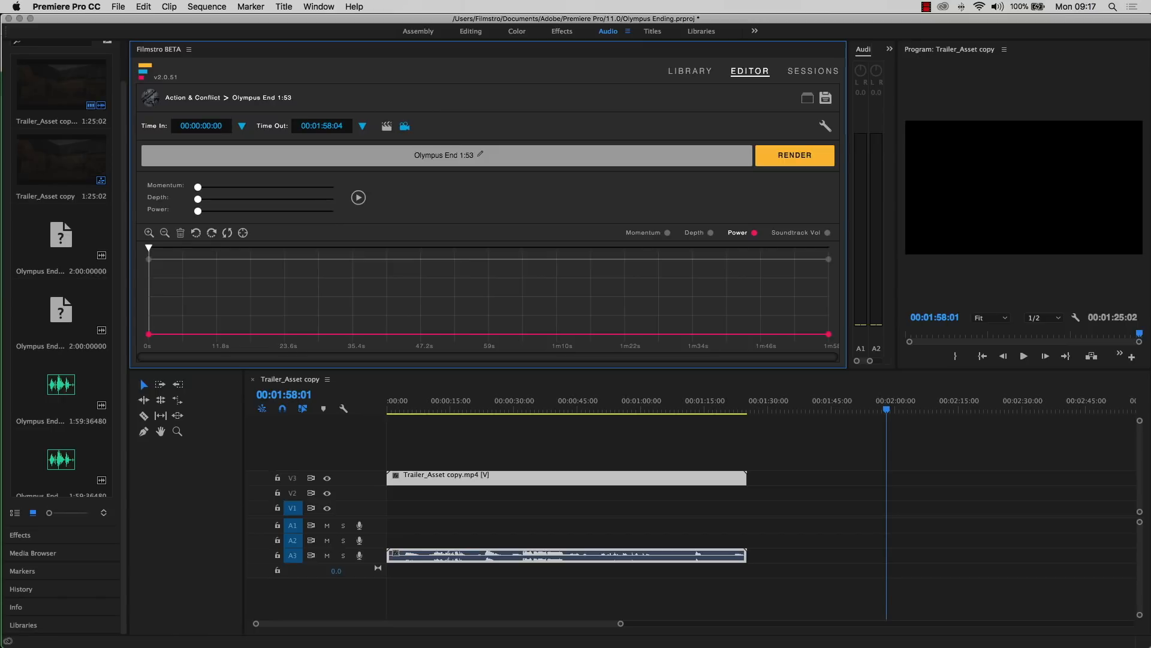
Raise both end points of the theme's Depth curve to about the middle of its range
click(697, 232)
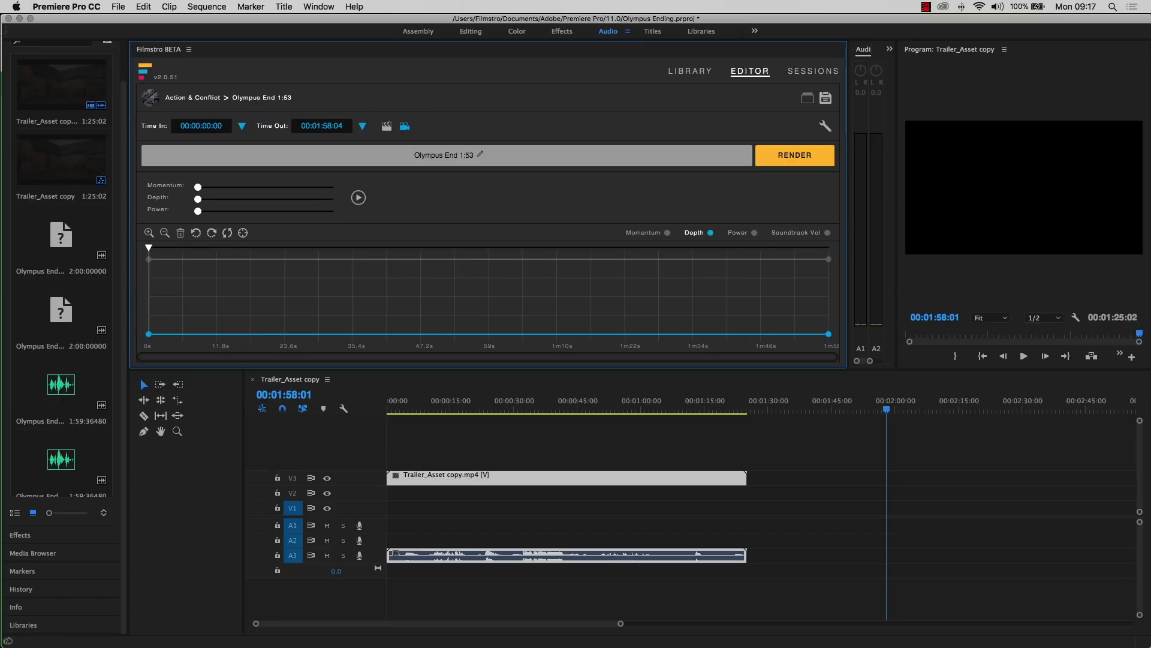
drag(149, 333, 149, 297)
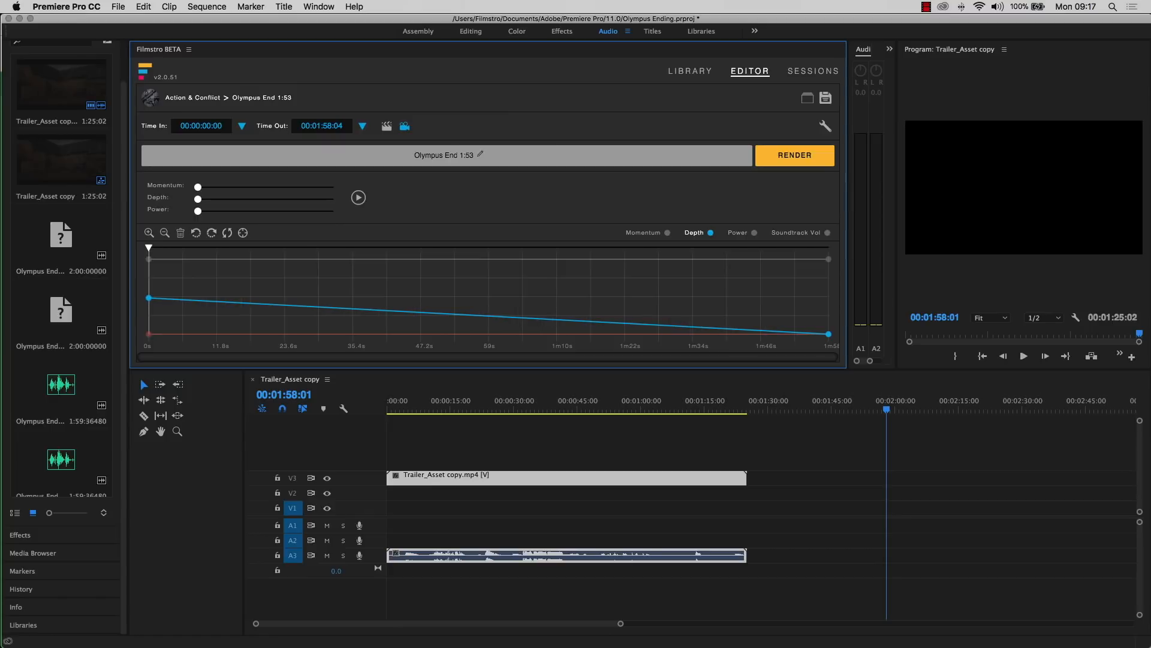
drag(829, 334, 829, 300)
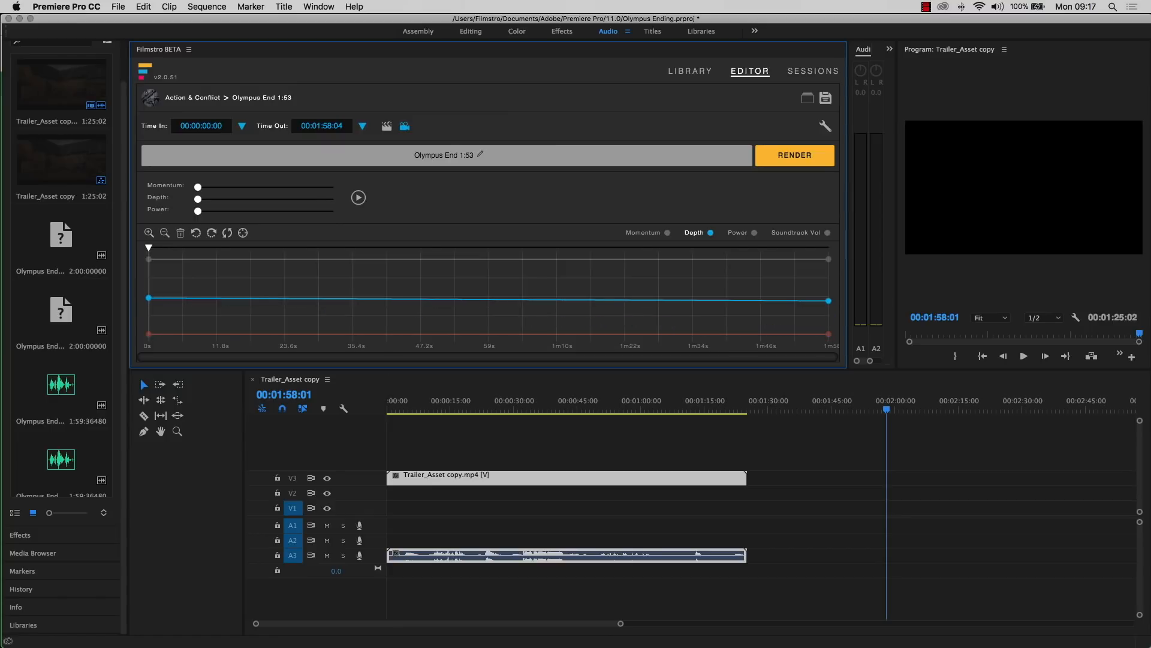
Raise both end points of the theme's Power curve to the maximum
click(738, 233)
drag(149, 333, 148, 259)
drag(829, 334, 828, 259)
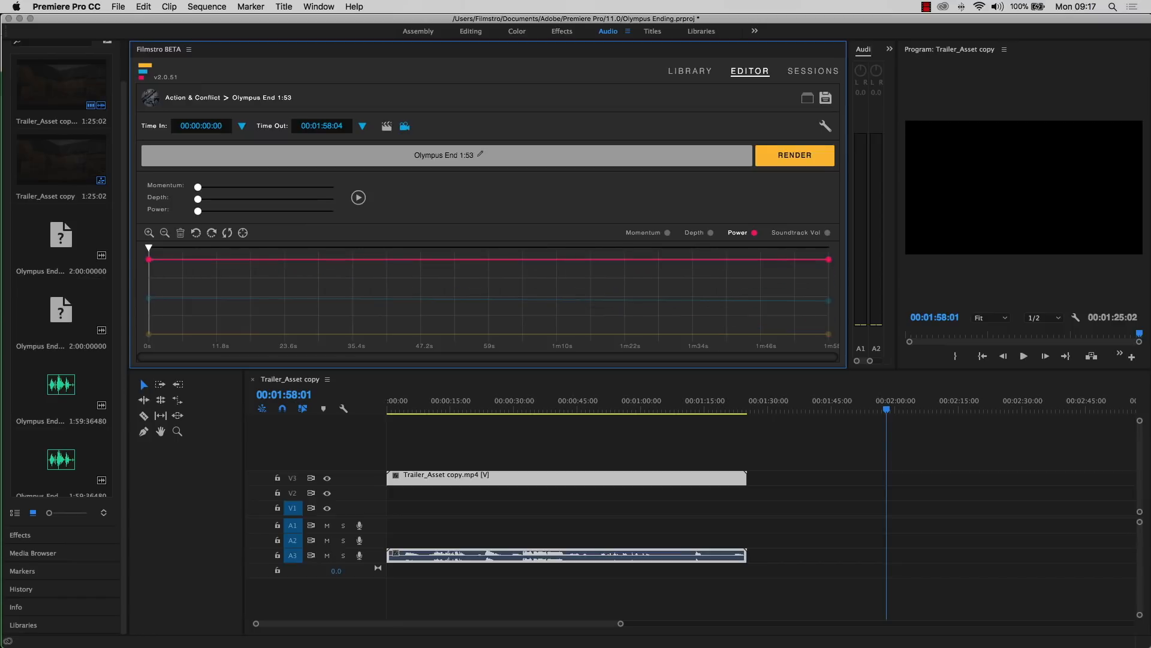
Play the theme's ending from 00:01:36:14, first with the timeline synchronised and again with synchronisation switched off
click(720, 247)
drag(721, 247, 679, 247)
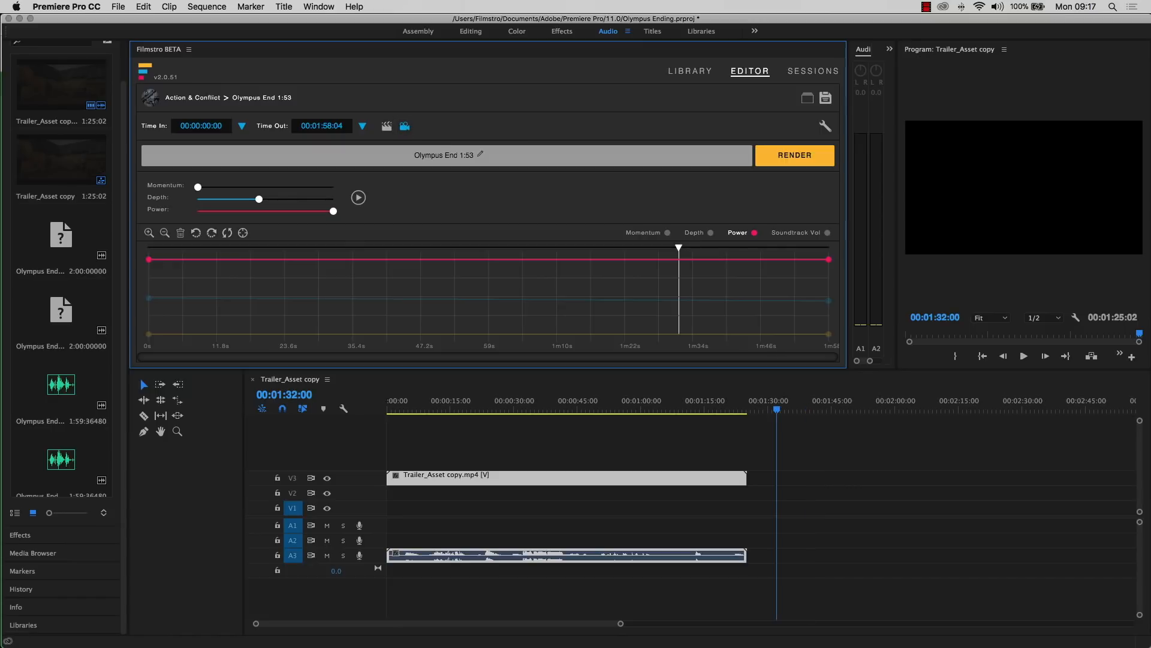
drag(678, 247, 705, 247)
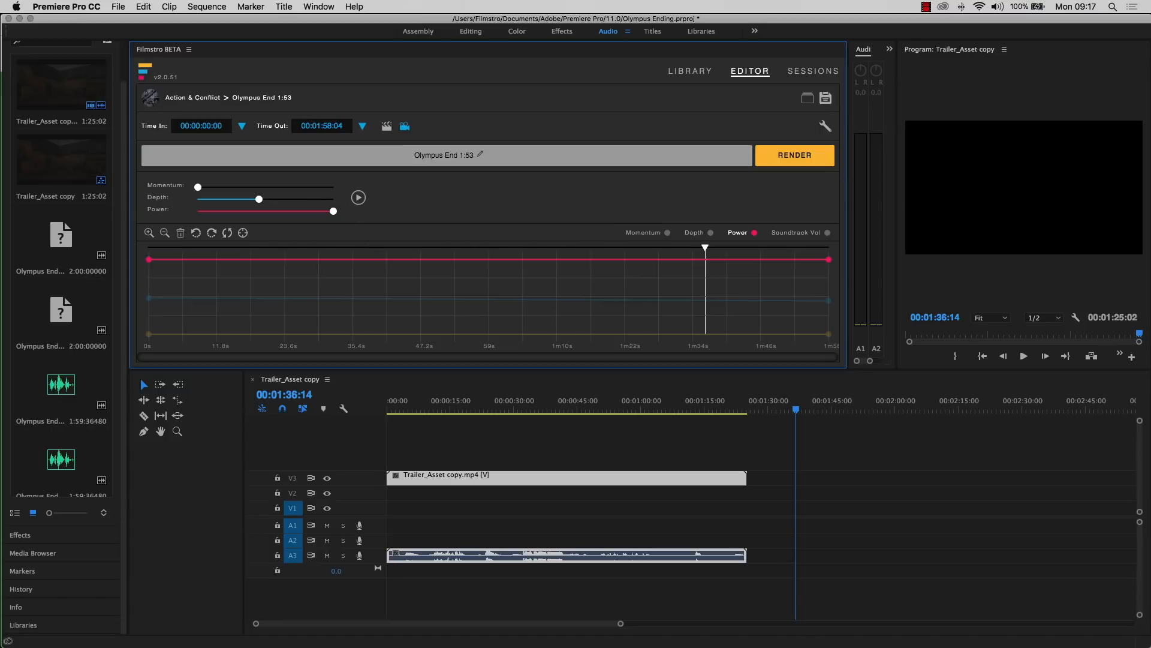
click(358, 197)
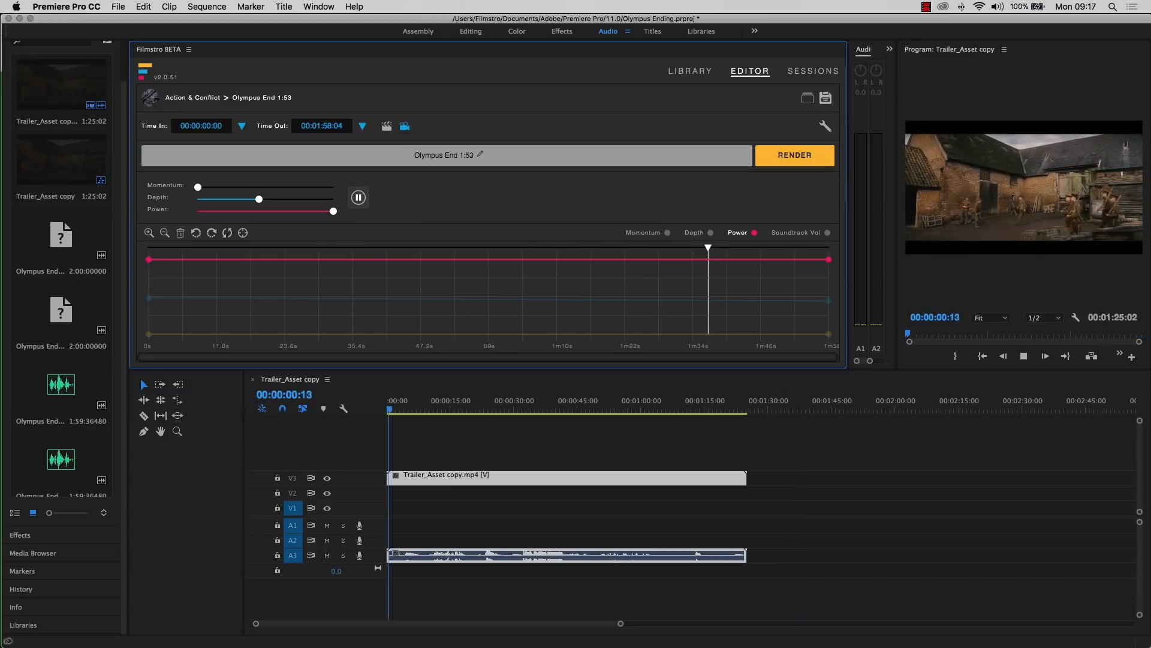
click(358, 197)
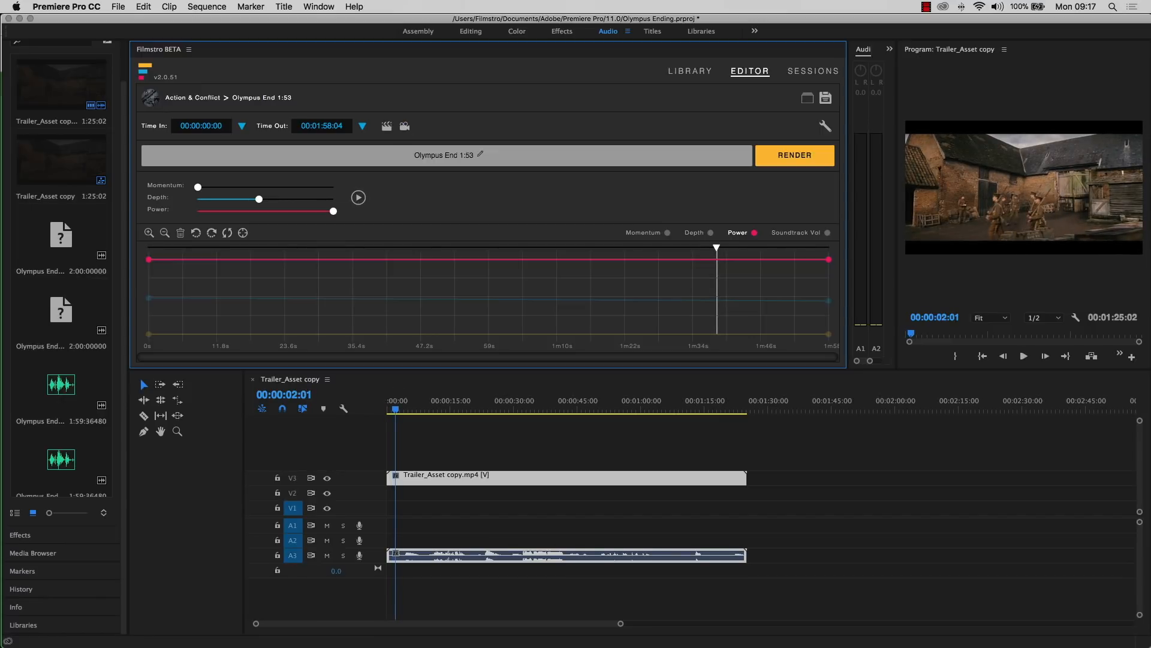
click(358, 197)
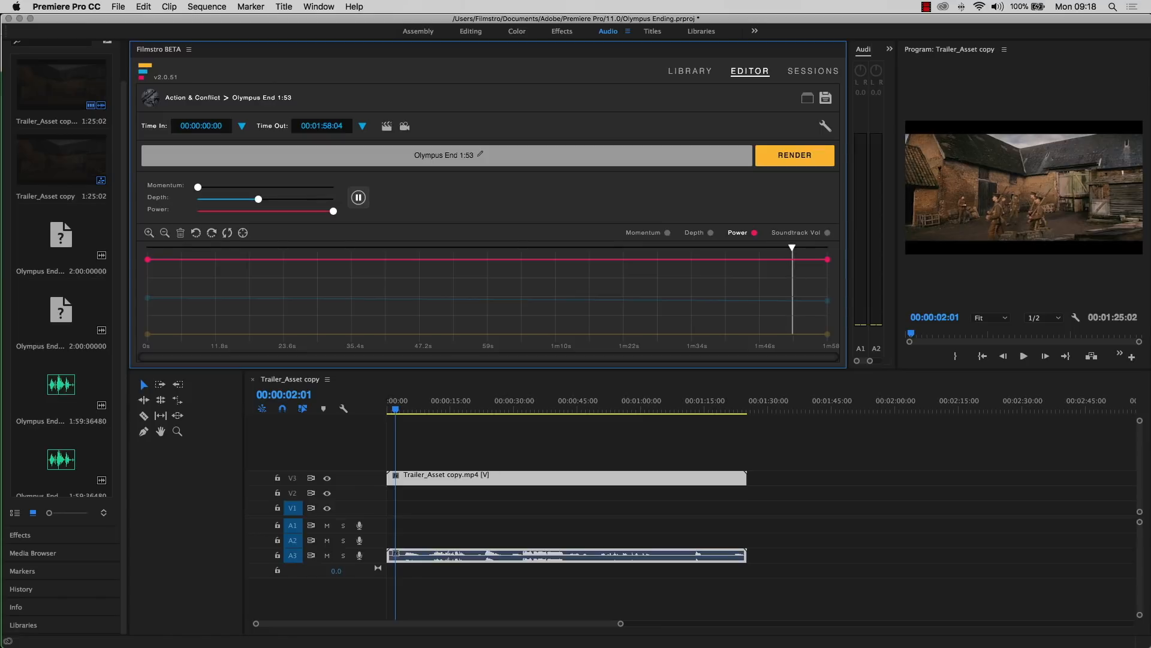
click(358, 197)
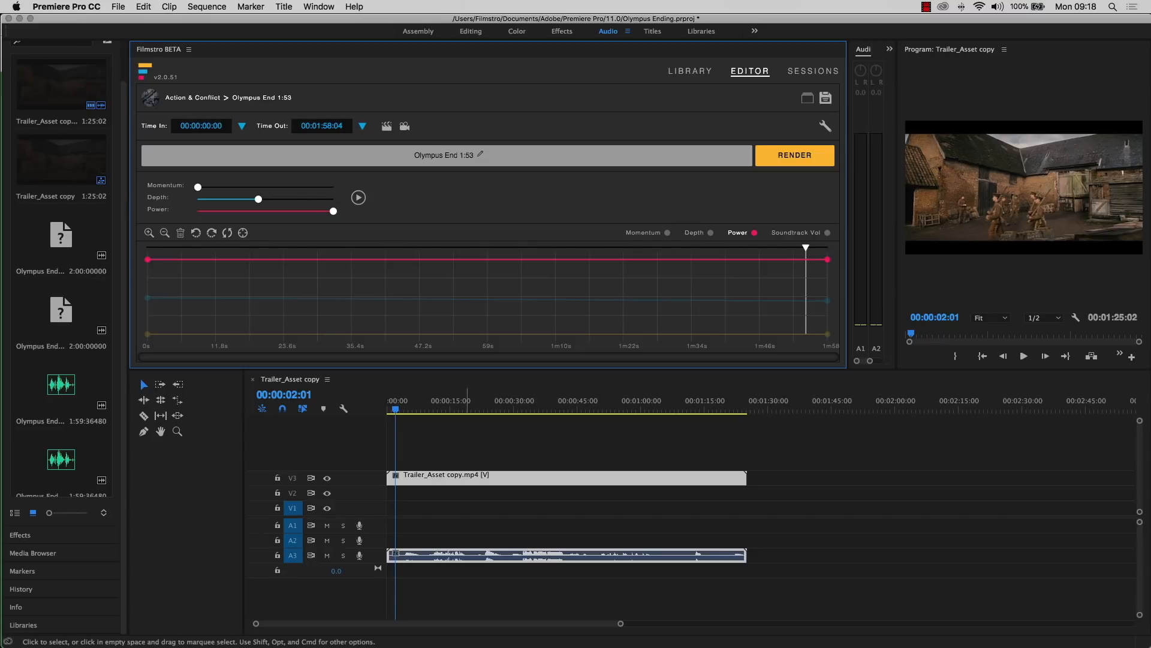
Switch Filmstro's timeline synchronisation back on and move the playhead to the musical ending at 00:01:51:09
drag(806, 247, 655, 247)
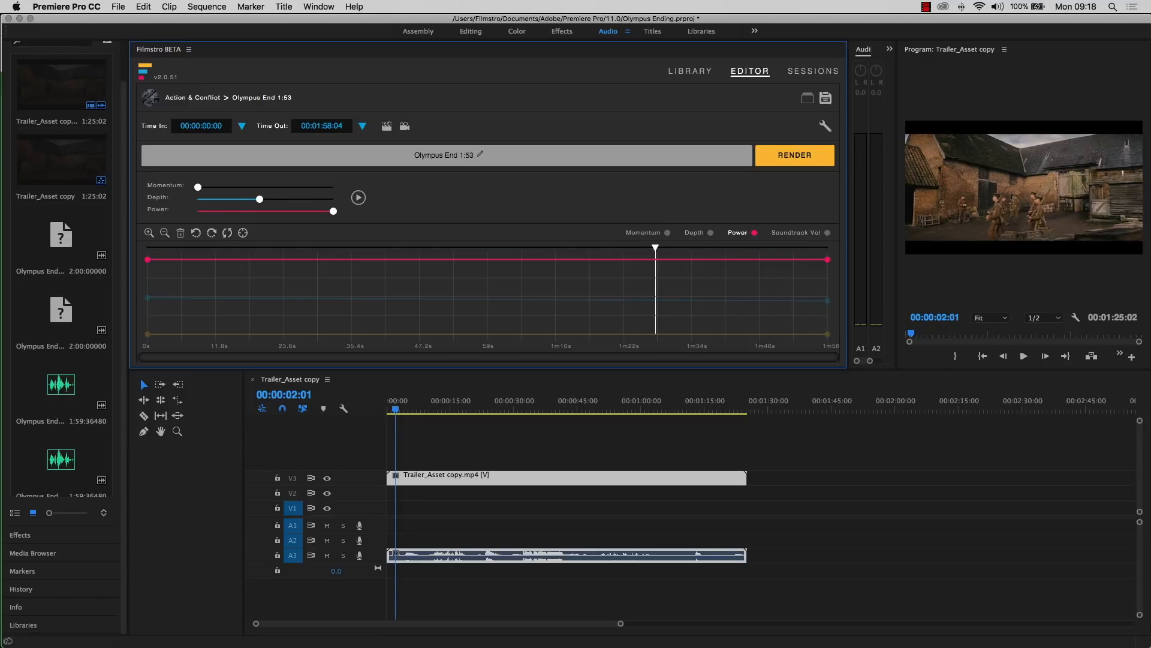
click(404, 127)
drag(656, 248, 789, 248)
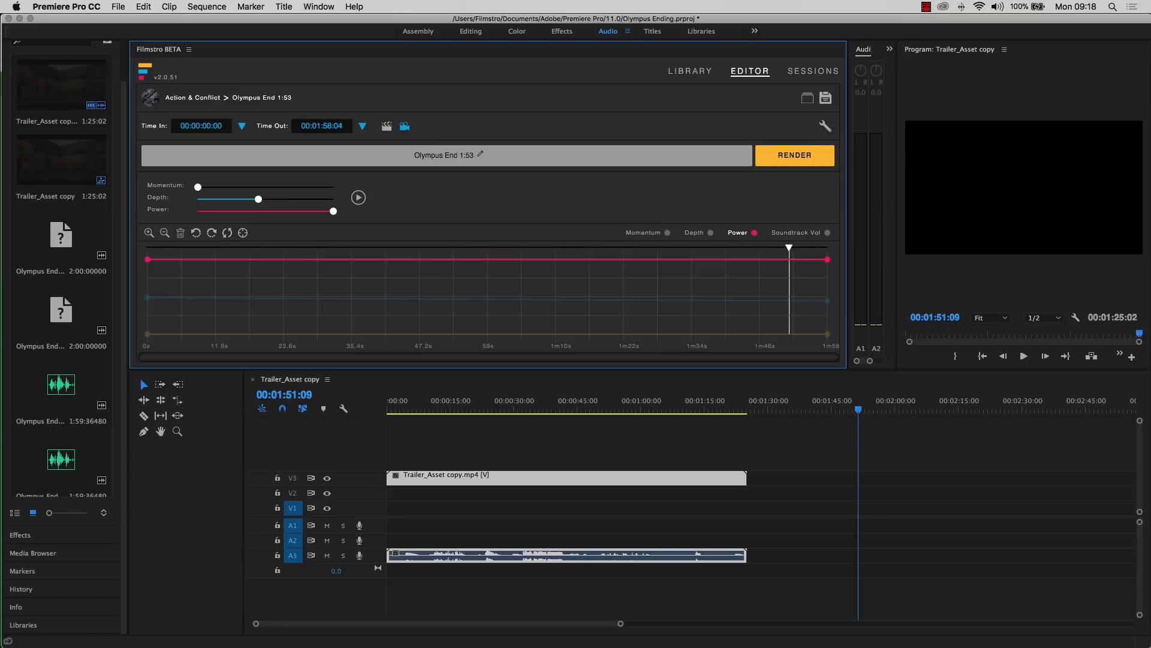
Move the Trailer_Asset copy video to track V2 so the clip ends at 00:01:58:12, and play the result from 00:01:48:19
mouse_move(467, 478)
mouse_down()
mouse_move(596, 478)
mouse_move(600, 492)
mouse_up()
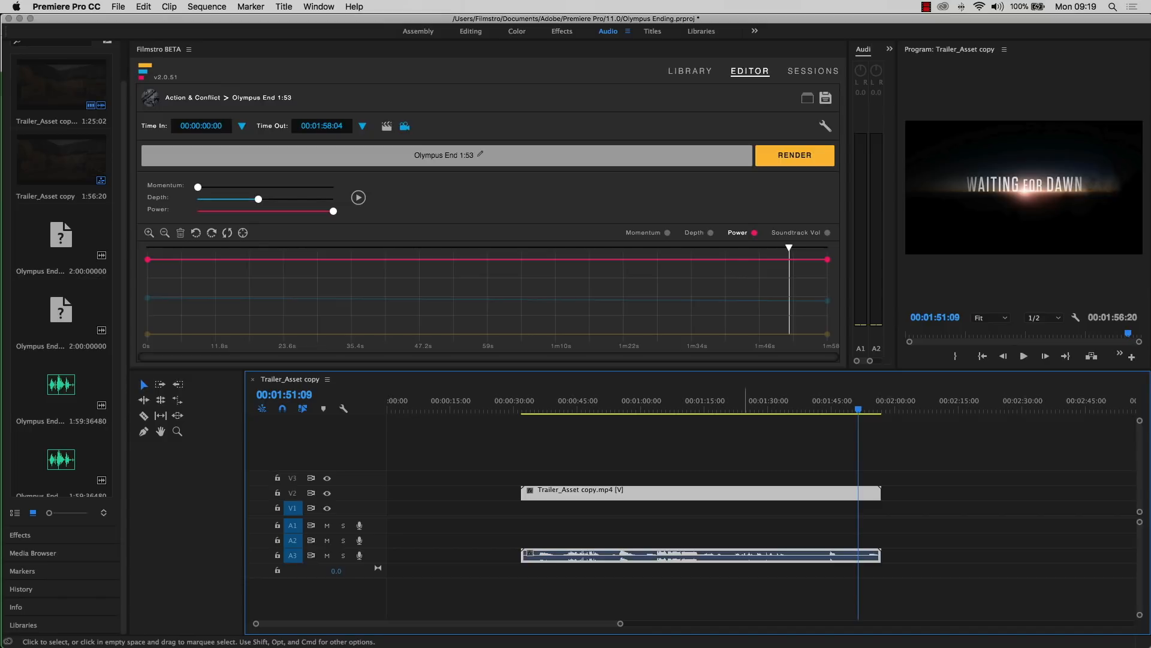
drag(743, 493, 751, 493)
drag(789, 248, 774, 247)
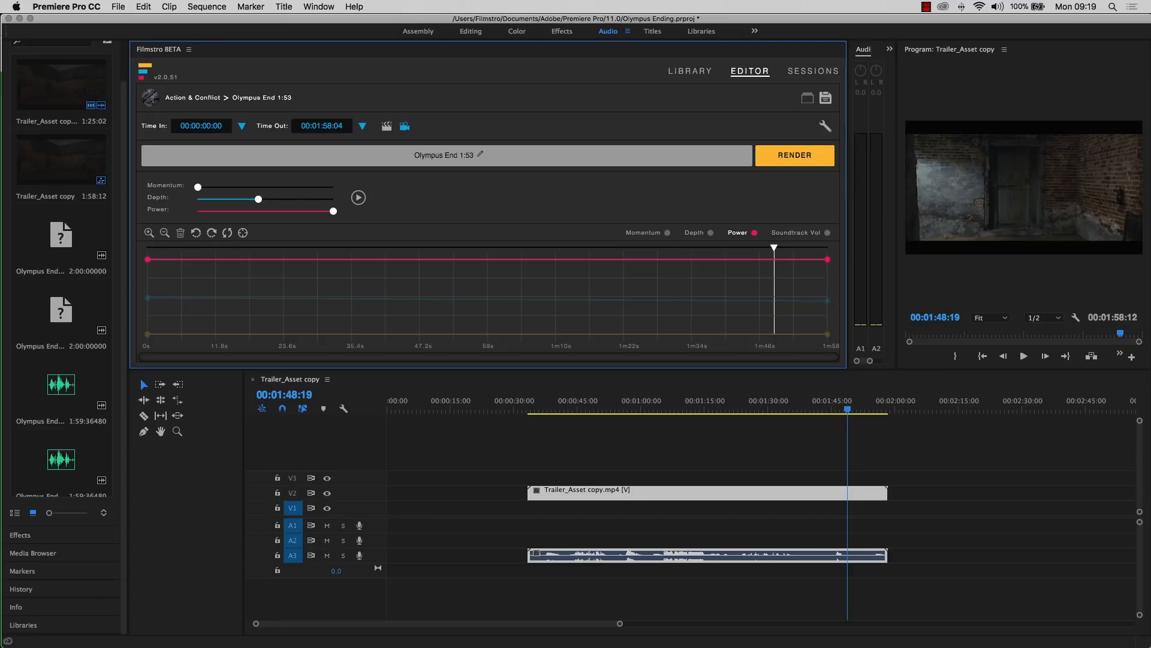
click(358, 198)
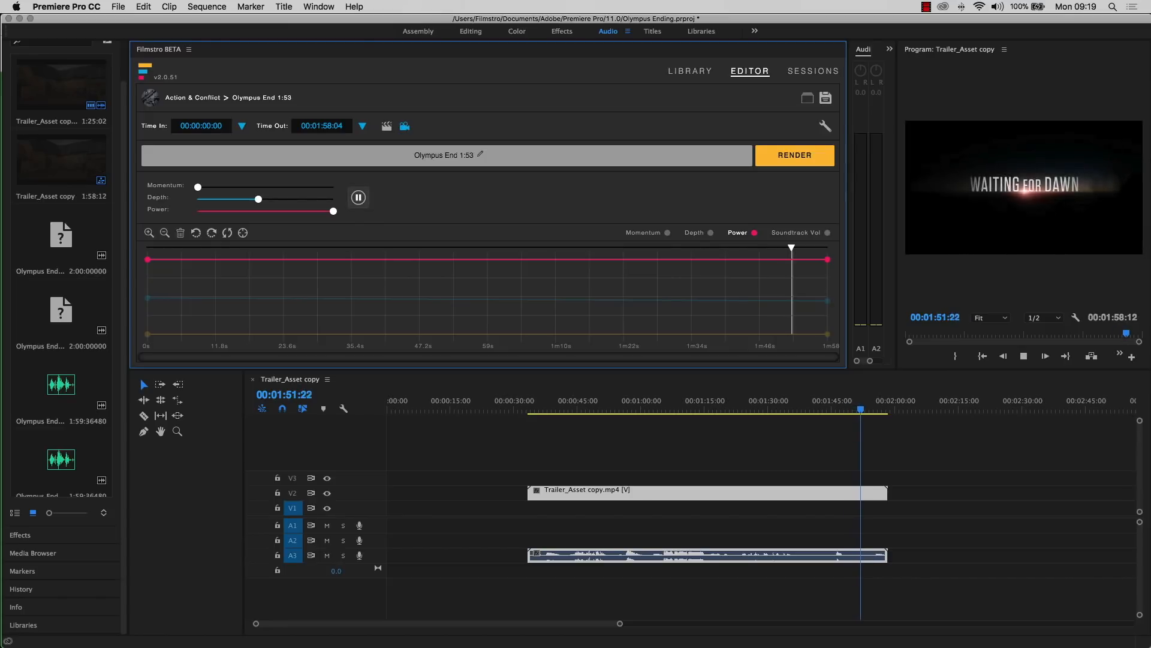
Stop playback, shift the Trailer_Asset copy clip earlier so it ends at 00:01:55:20, and play the title section up to 00:01:50:06
click(359, 198)
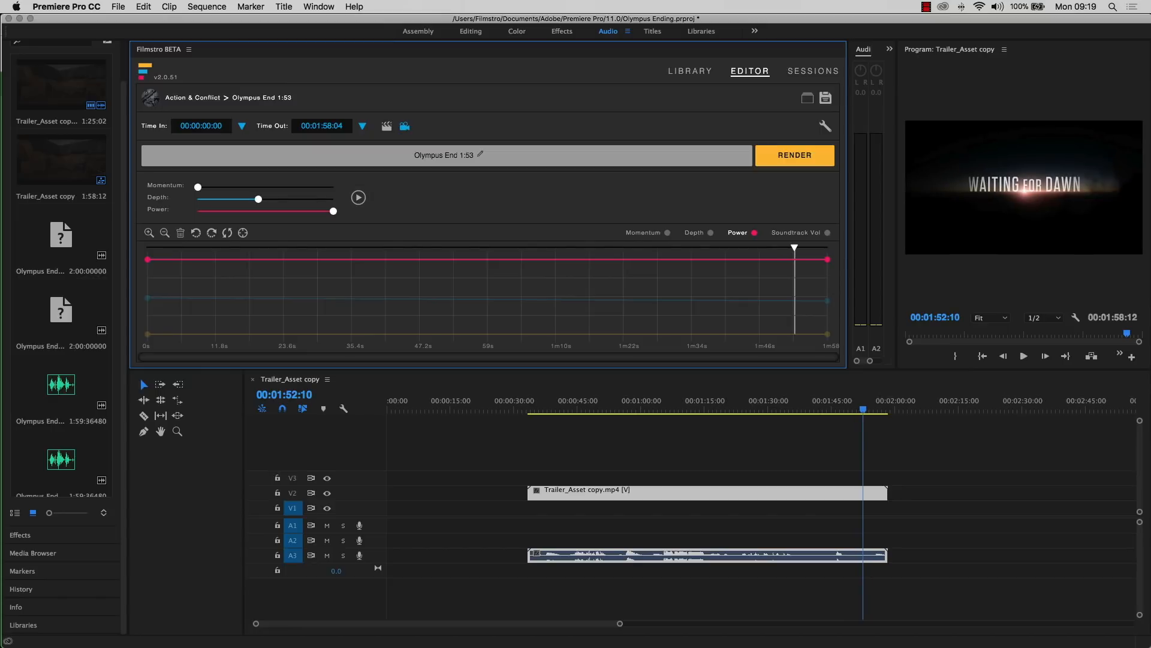
click(857, 493)
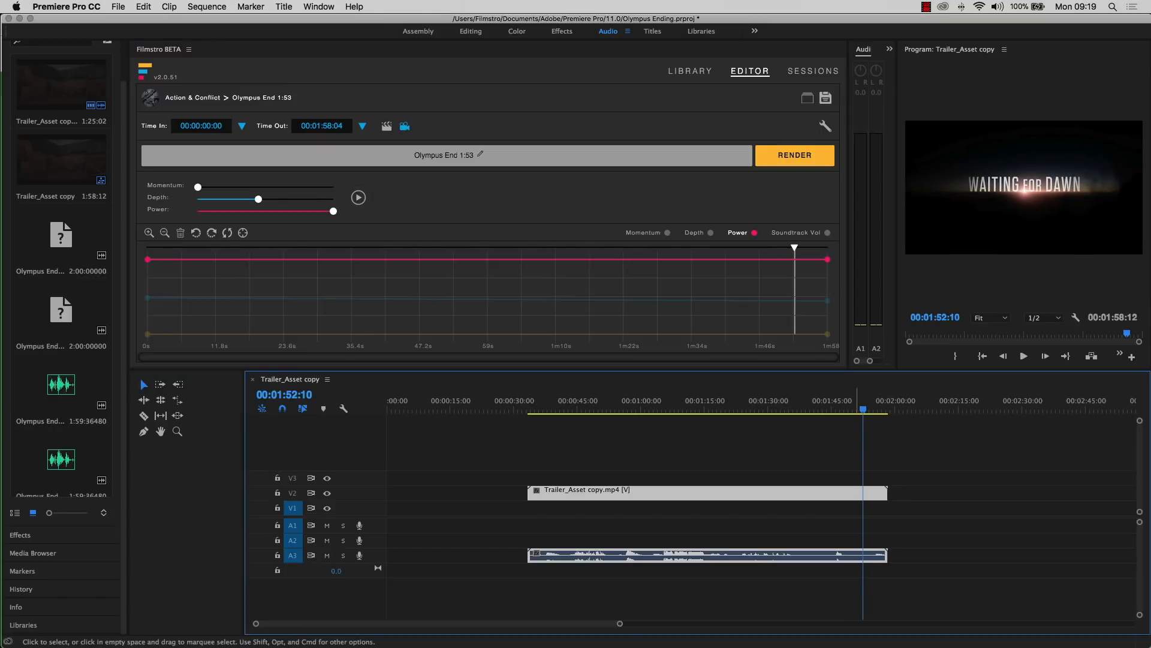
drag(857, 493, 846, 493)
click(358, 197)
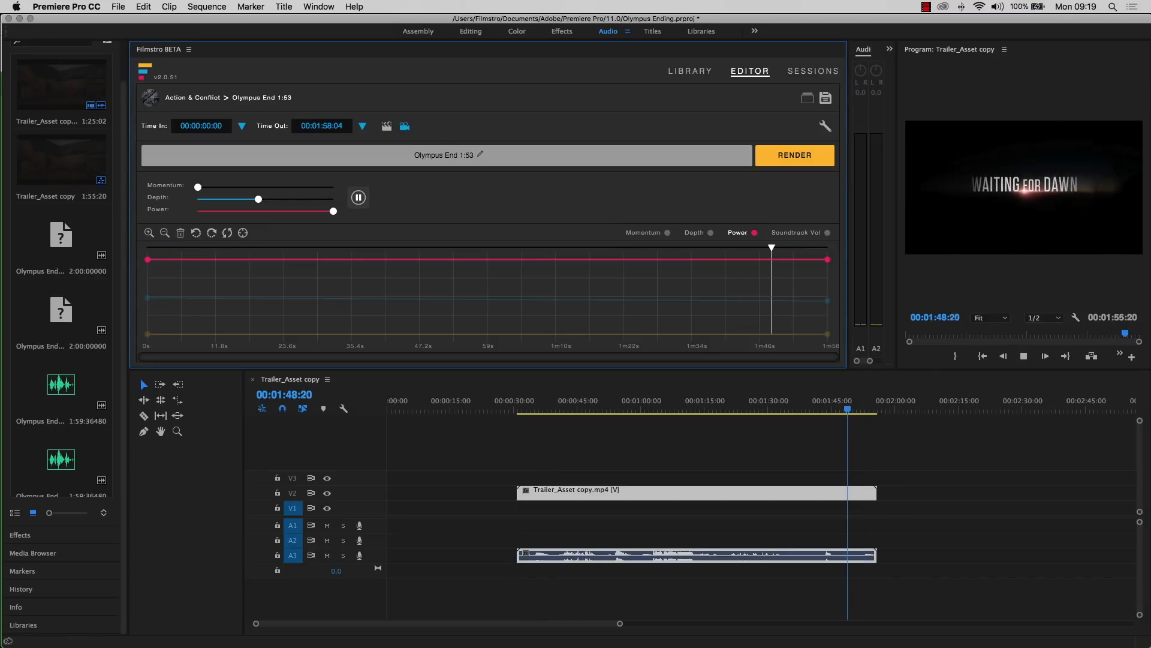
click(359, 198)
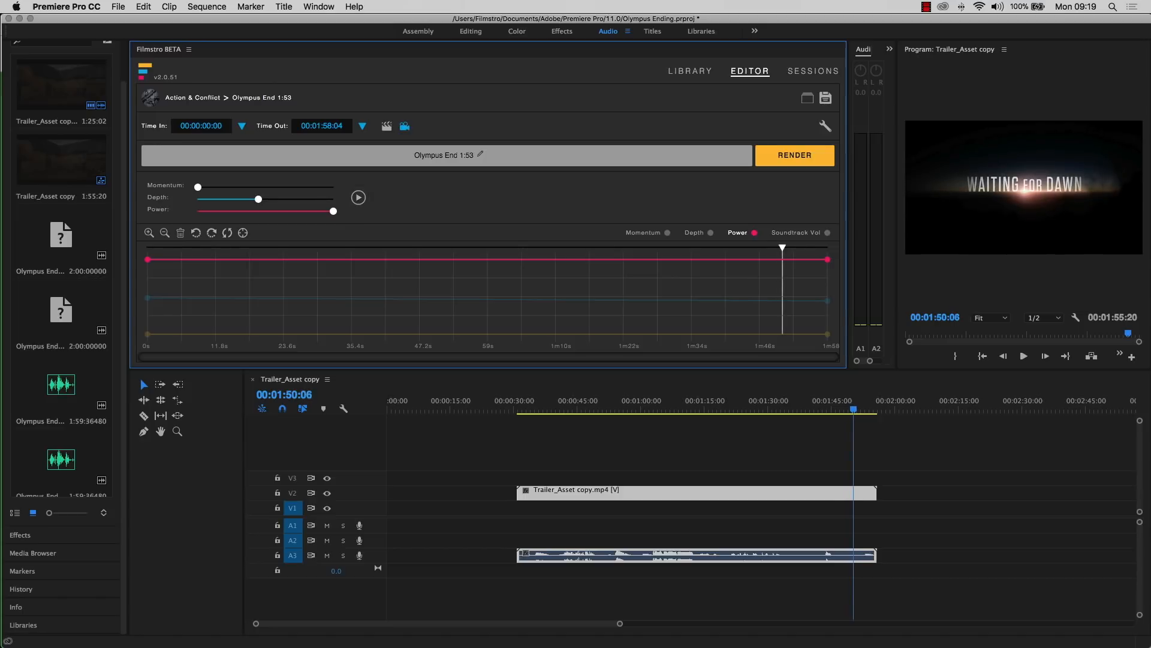
Open the saved Olympus End session in Filmstro and move the sequence playhead to 00:01:49:18
click(813, 71)
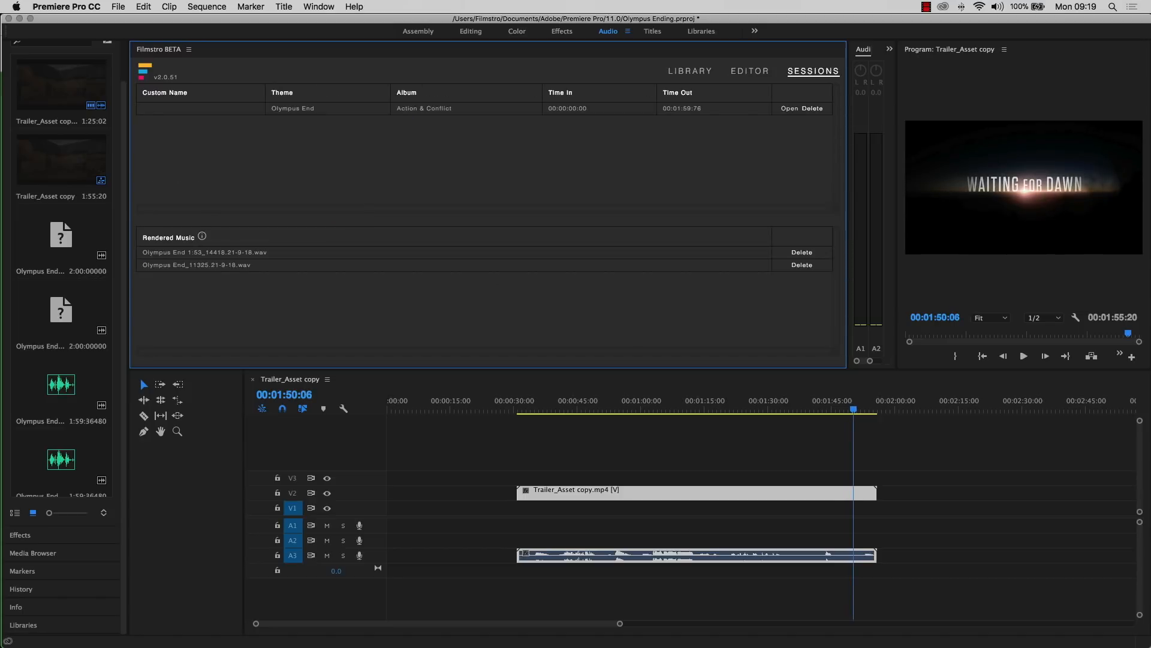
click(789, 109)
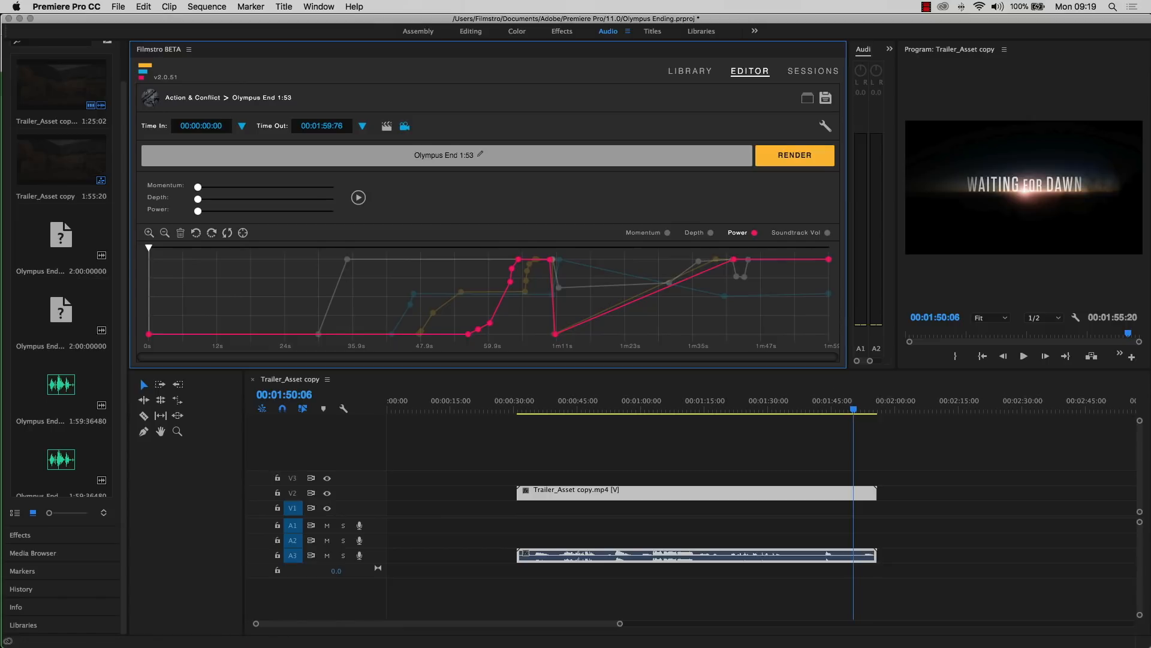
click(852, 403)
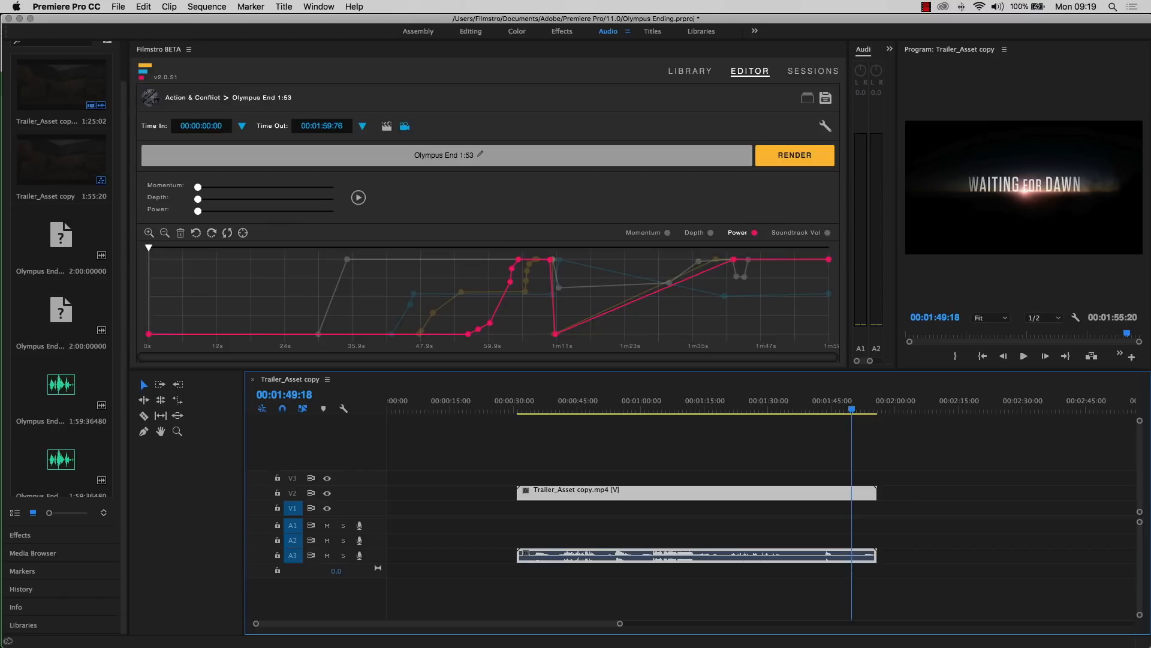
Scrub through the opening, show the Soundtrack Vol curve, and play its fade-in from 00:00:30:02
drag(149, 248, 196, 248)
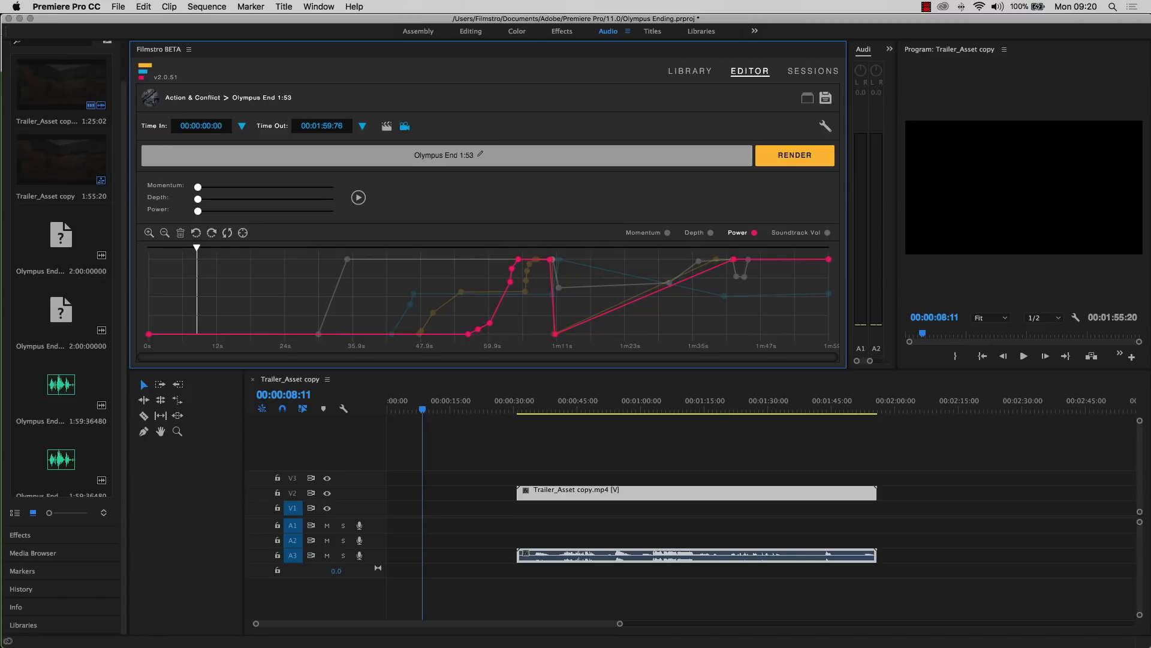
drag(196, 247, 335, 247)
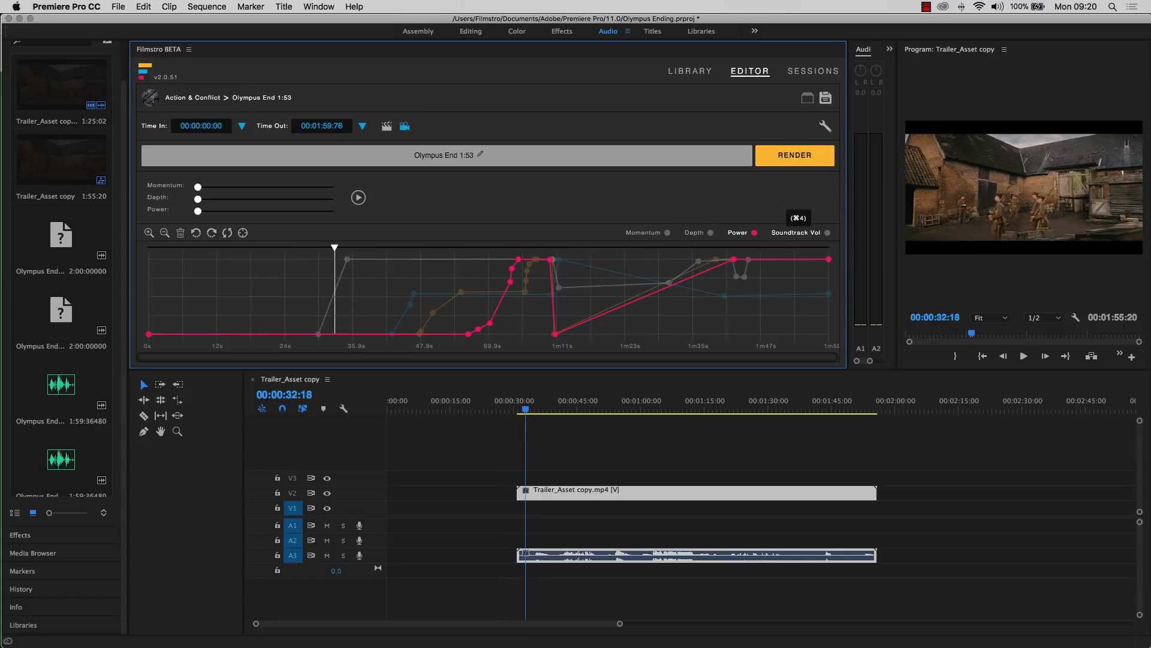
click(798, 232)
mouse_move(334, 247)
mouse_down()
mouse_move(317, 247)
mouse_move(354, 247)
mouse_move(319, 247)
mouse_up()
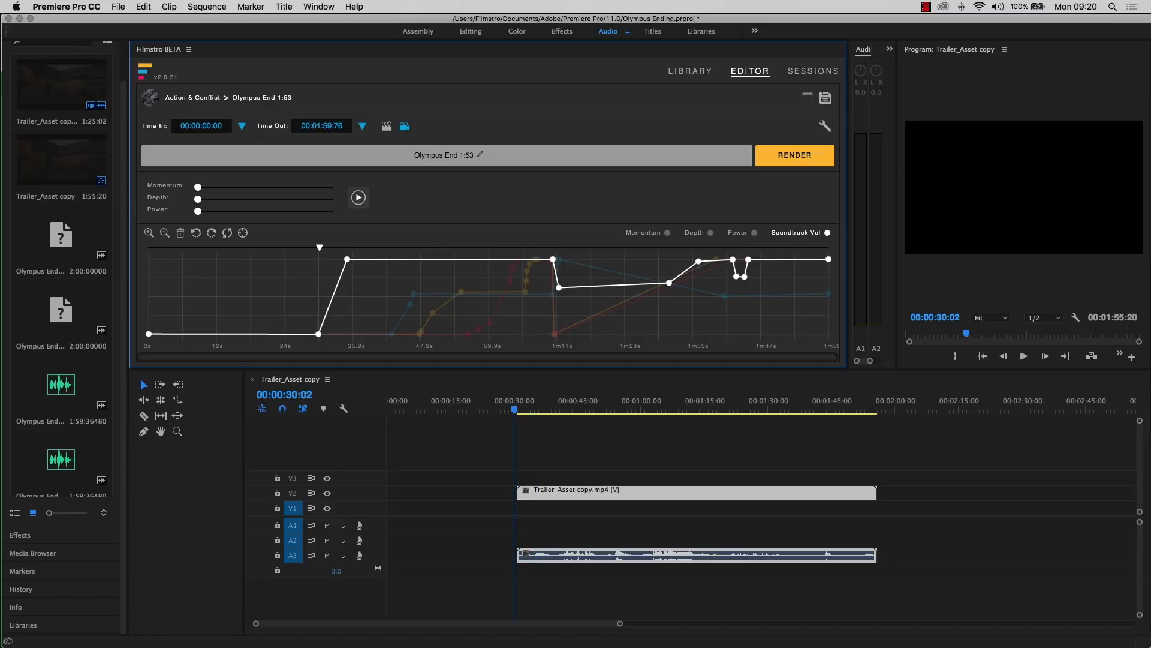
click(358, 198)
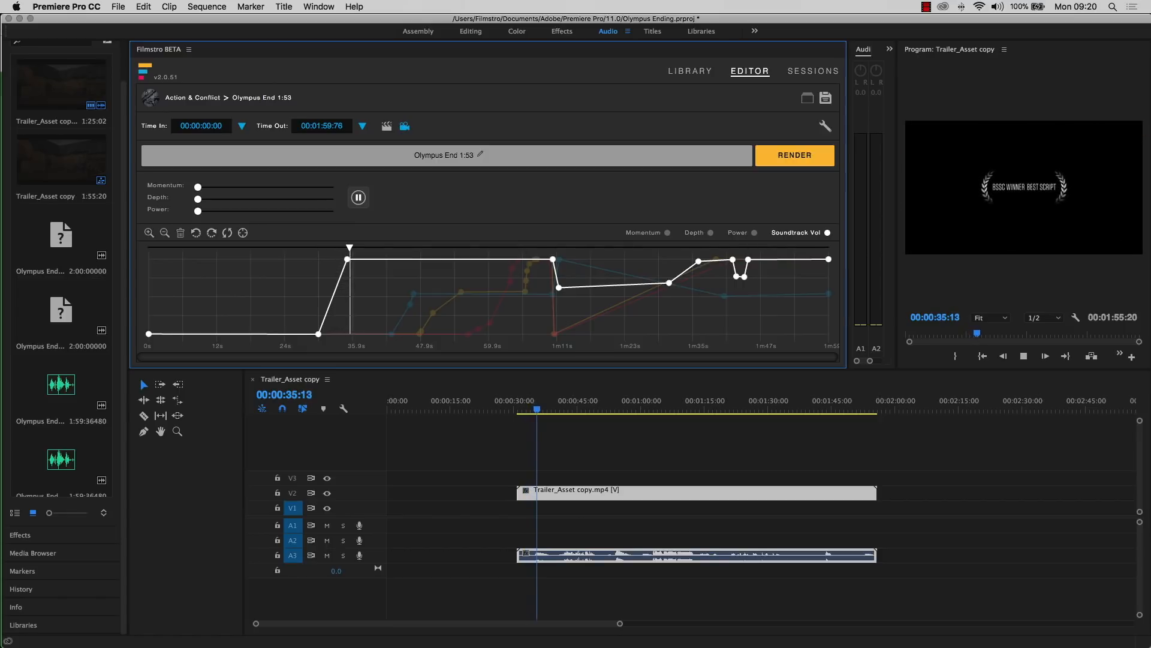
click(358, 198)
Play the theme's ending against the title from 00:01:50:06 to 00:01:52:11
click(775, 247)
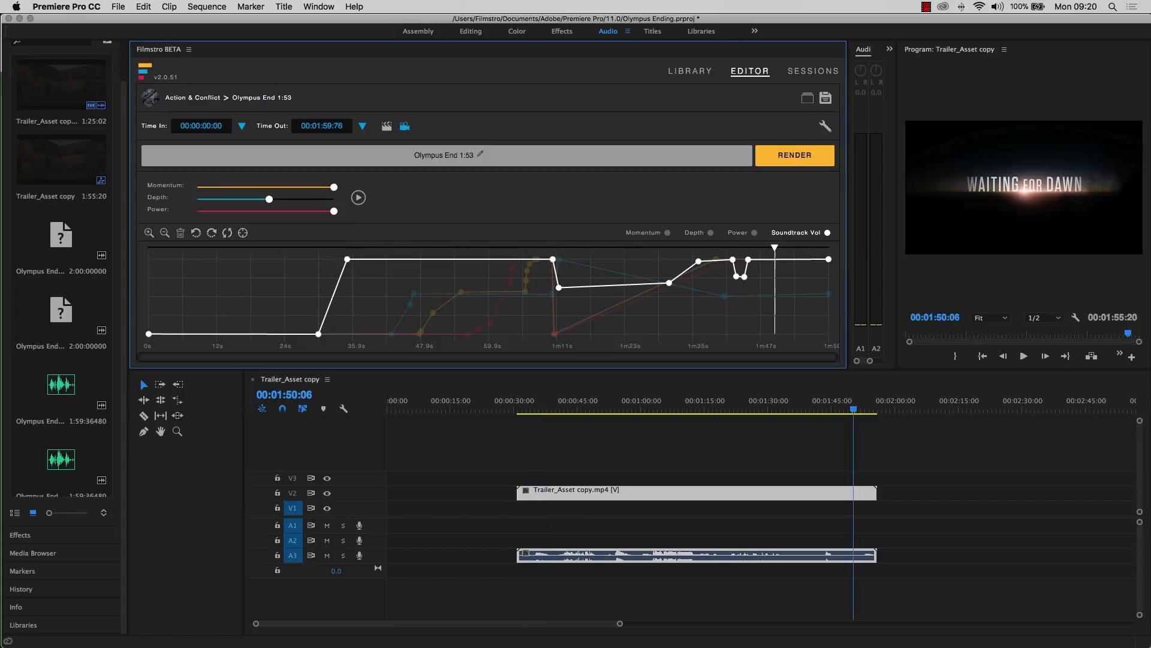
click(358, 197)
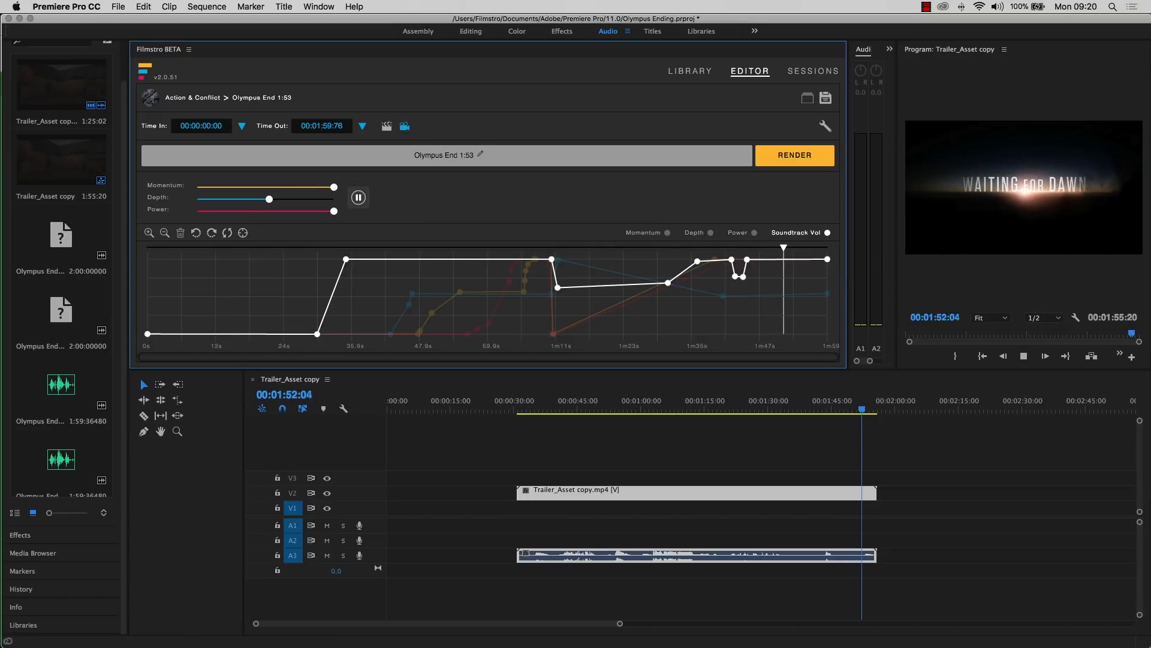
click(358, 197)
Render the Olympus End 1:53 soundtrack and place it on track A1 at the start of the sequence
click(795, 155)
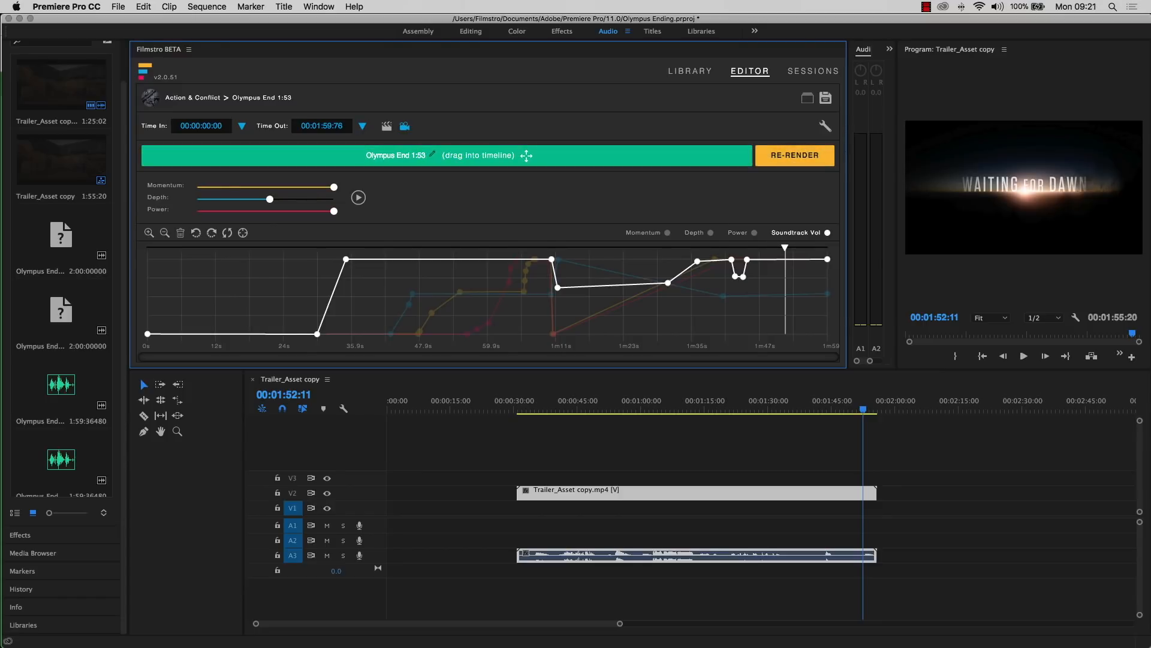
drag(527, 156, 391, 526)
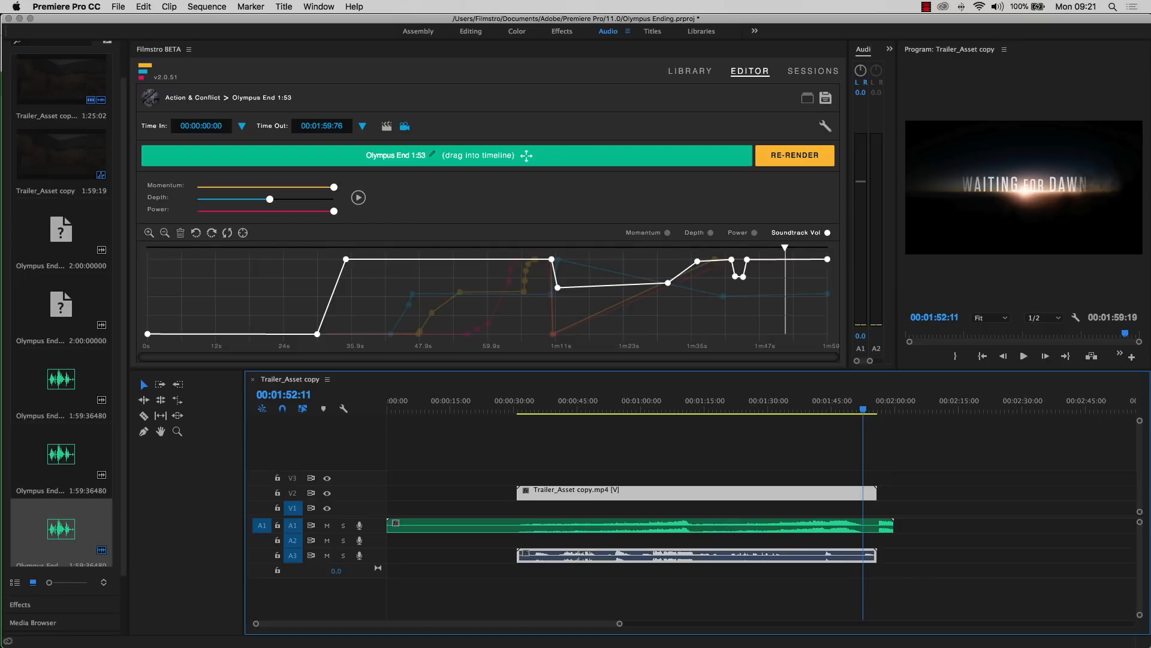
Trim both ends of the rendered music on A1 to match the Trailer_Asset copy video, and move the playhead to 00:01:38:10
drag(893, 525, 877, 525)
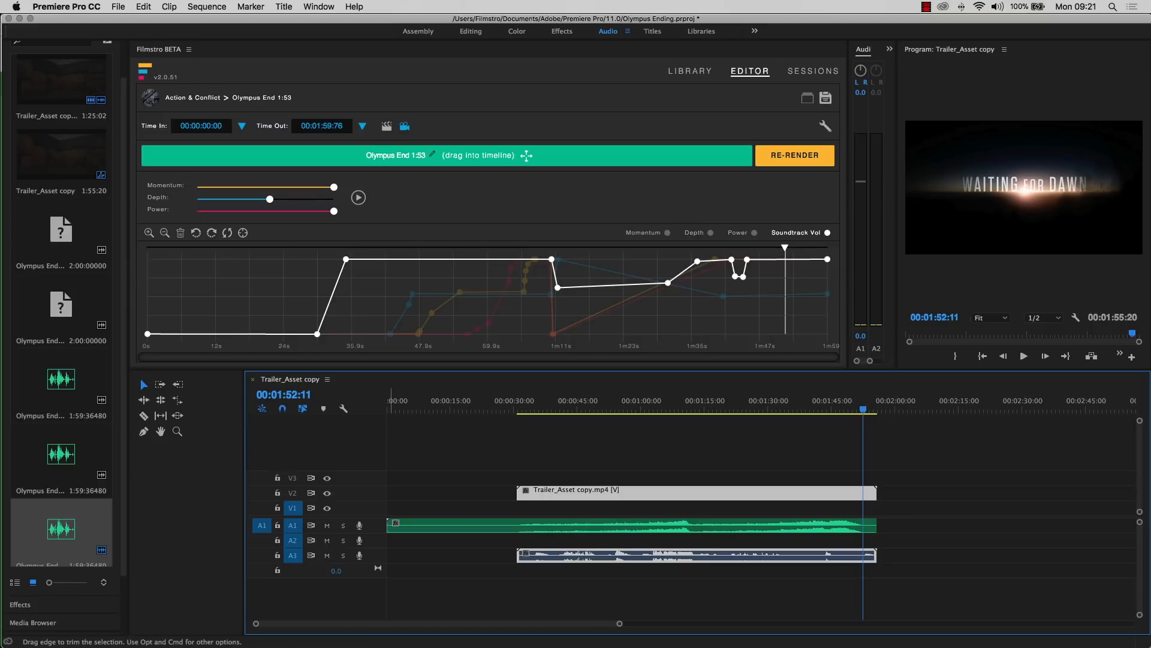
drag(388, 525, 517, 525)
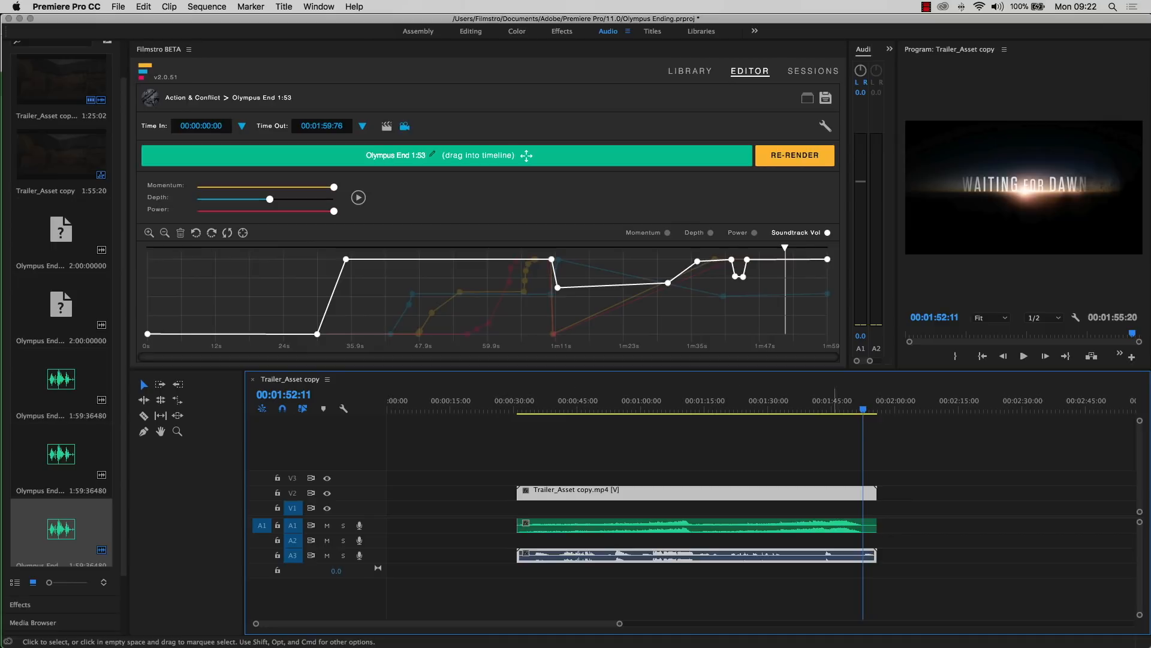
drag(862, 409, 803, 409)
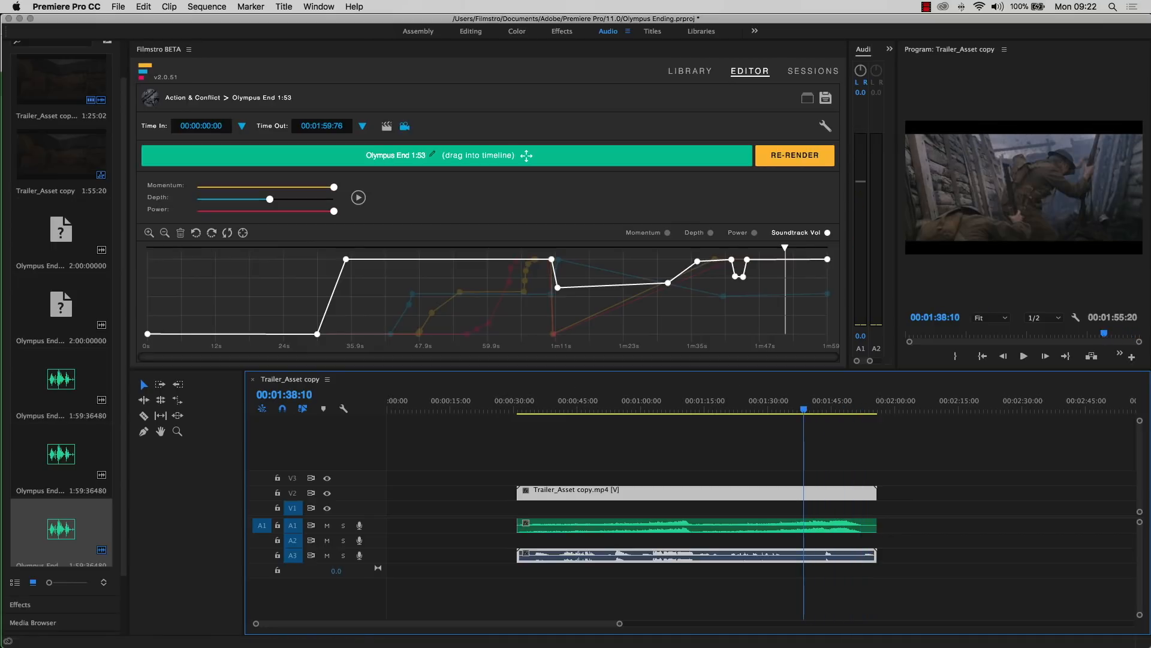